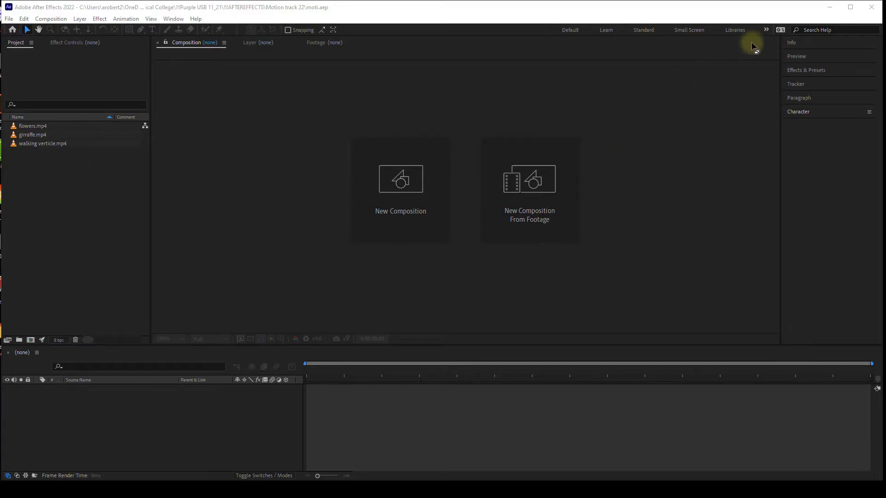
- Switch to the Motion Tracking workspace
click(766, 29)
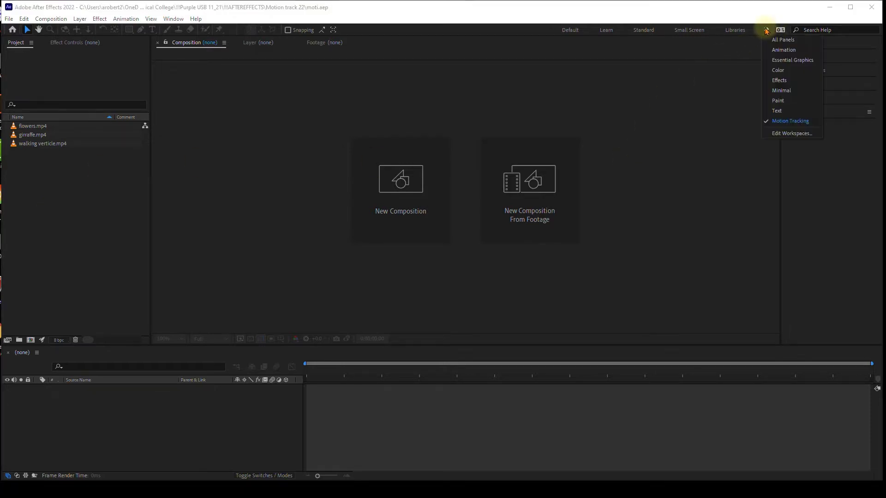
click(785, 121)
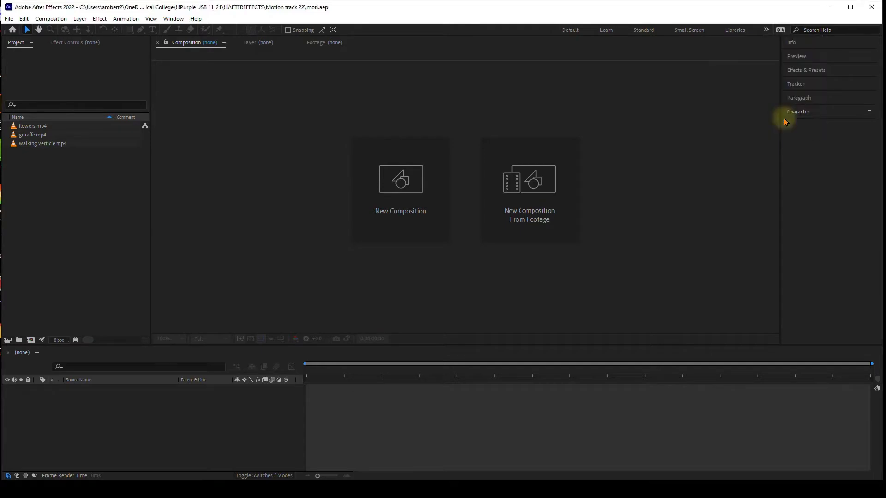
click(81, 196)
- Preview the flowers.mp4, girraffe.mp4 and walking verticle.mp4 footage and check each clip's details
double_click(31, 126)
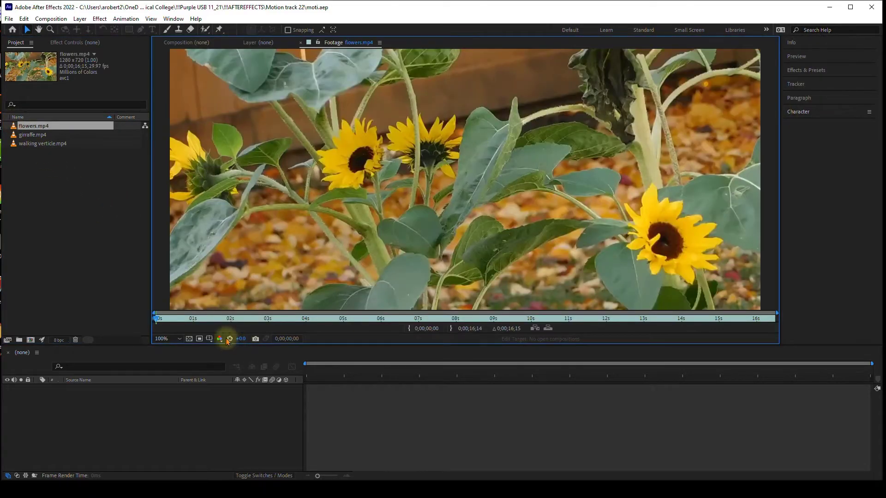
drag(182, 320, 779, 319)
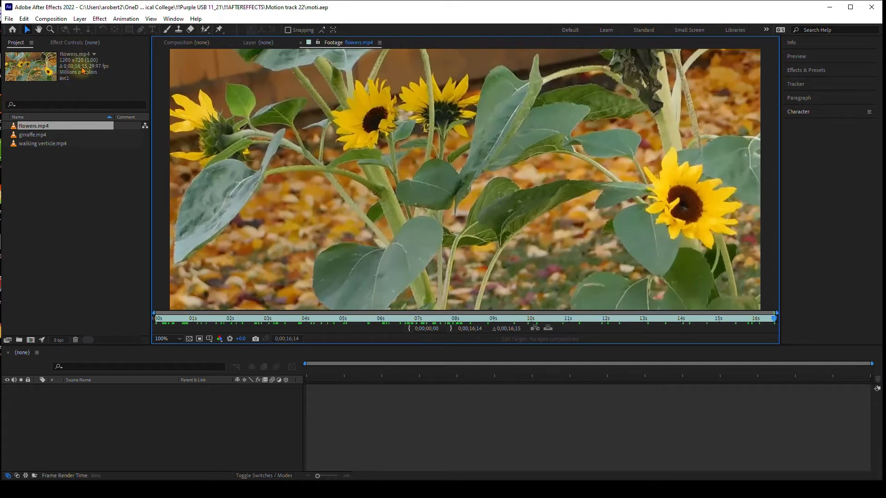
double_click(26, 136)
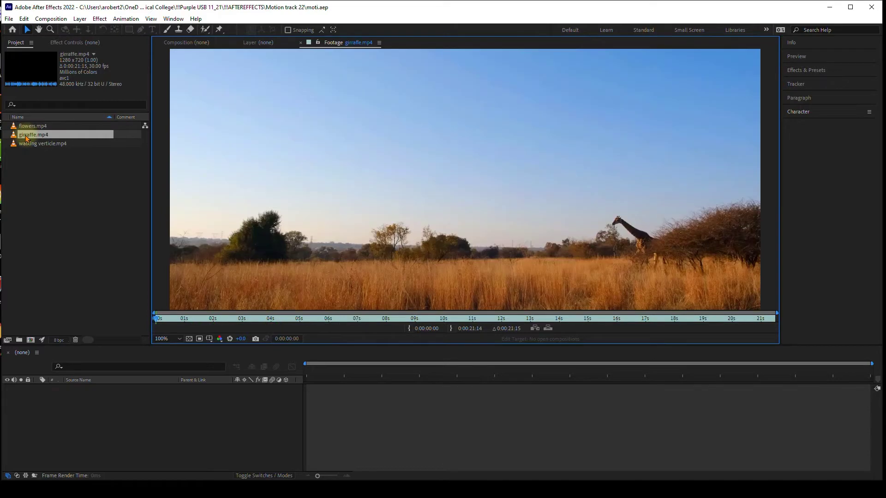
drag(202, 318, 613, 337)
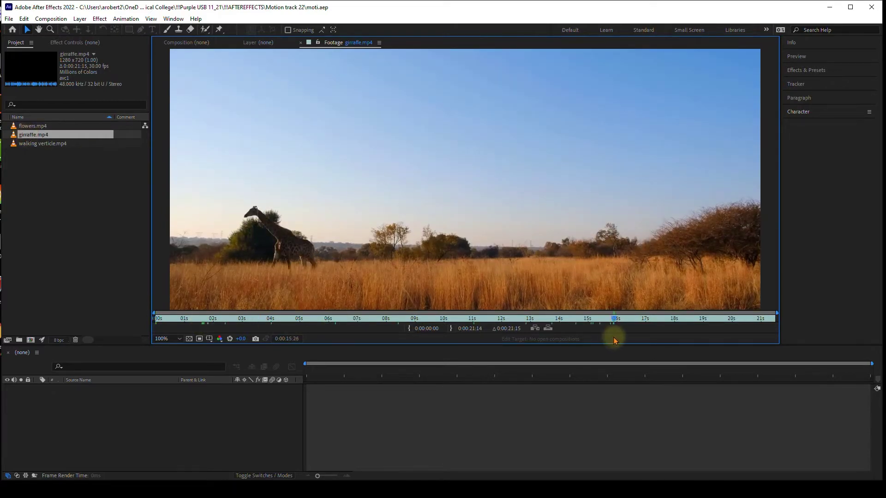
click(22, 144)
double_click(23, 144)
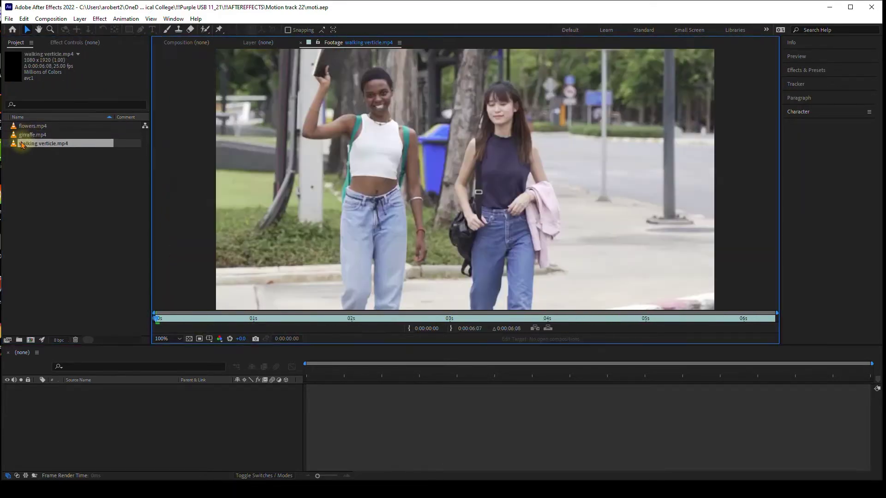
scroll(366, 187, down, 4)
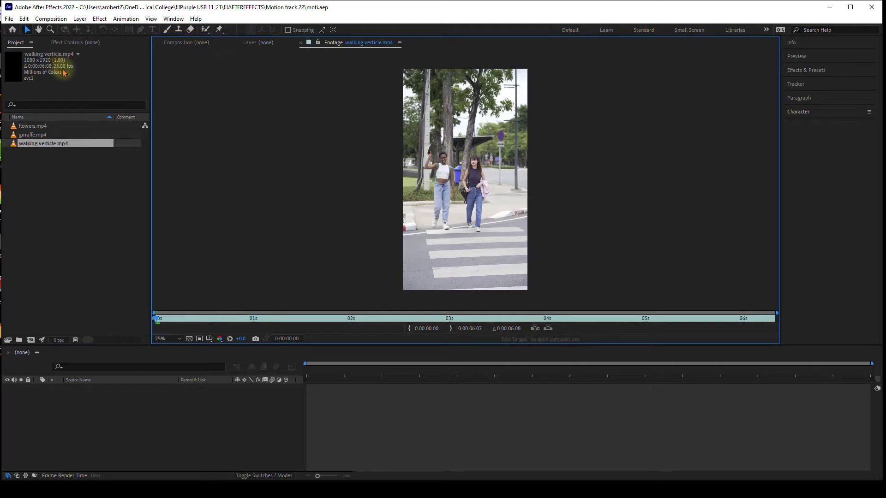
click(68, 189)
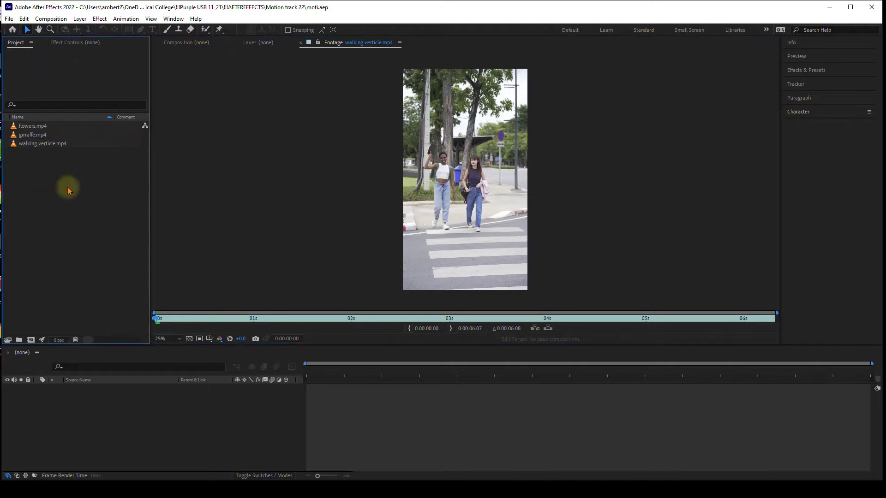
click(31, 340)
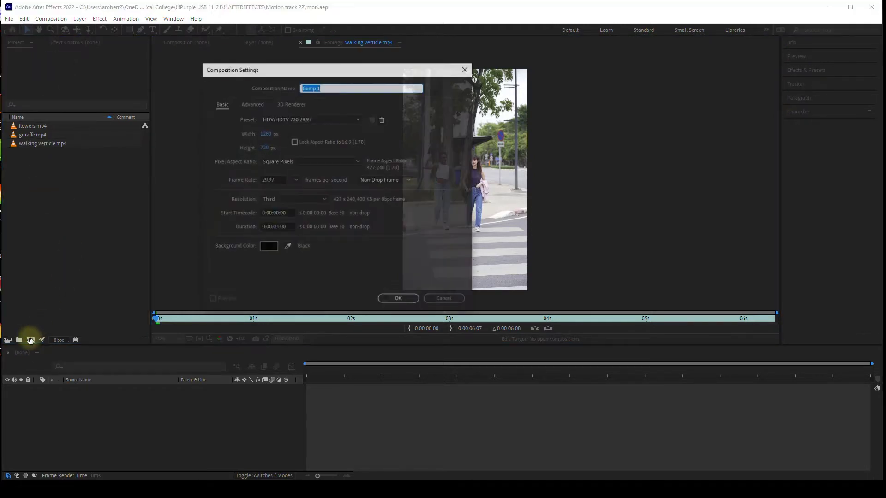
click(338, 118)
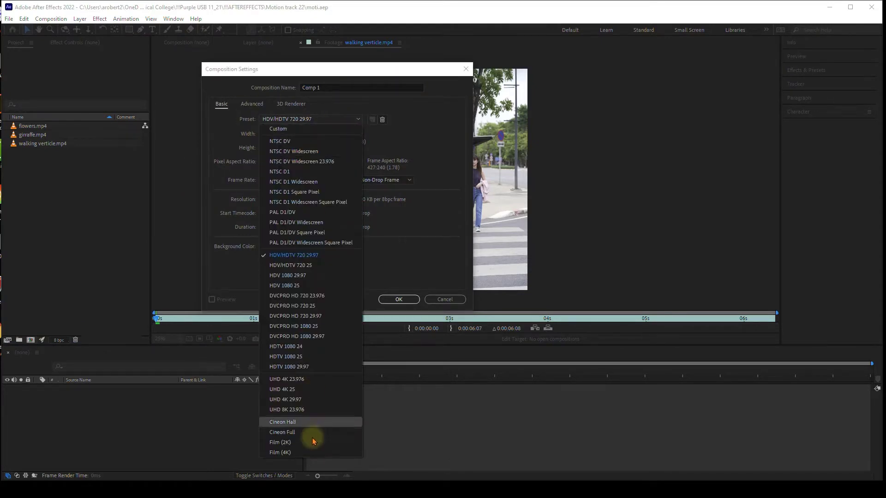
click(433, 96)
click(445, 299)
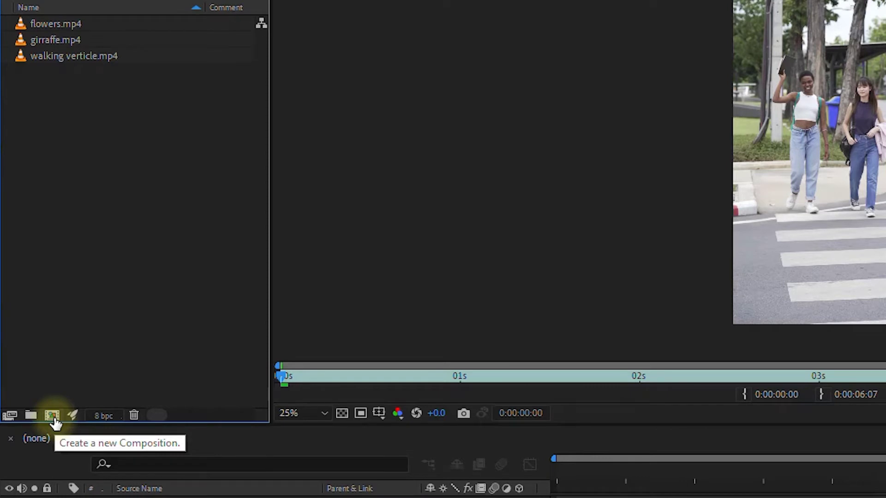
- Create a composition that matches flowers.mp4, play it back, and return to the first frame
click(55, 24)
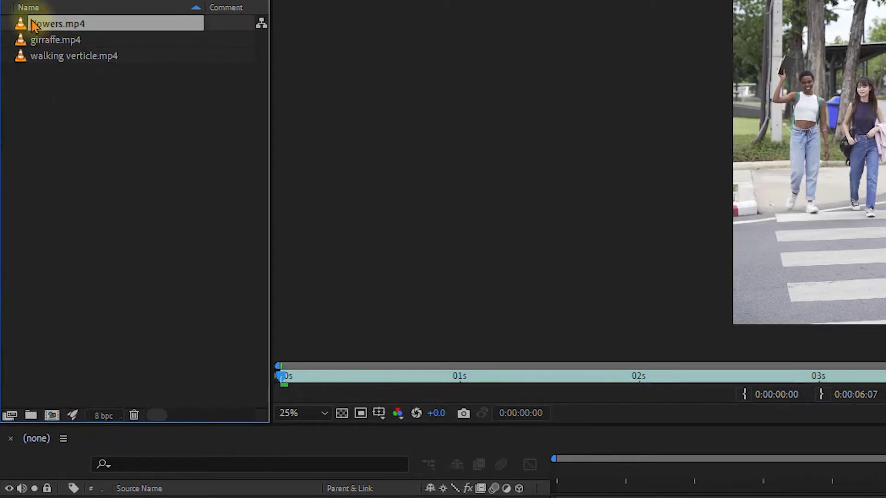
drag(33, 25, 51, 420)
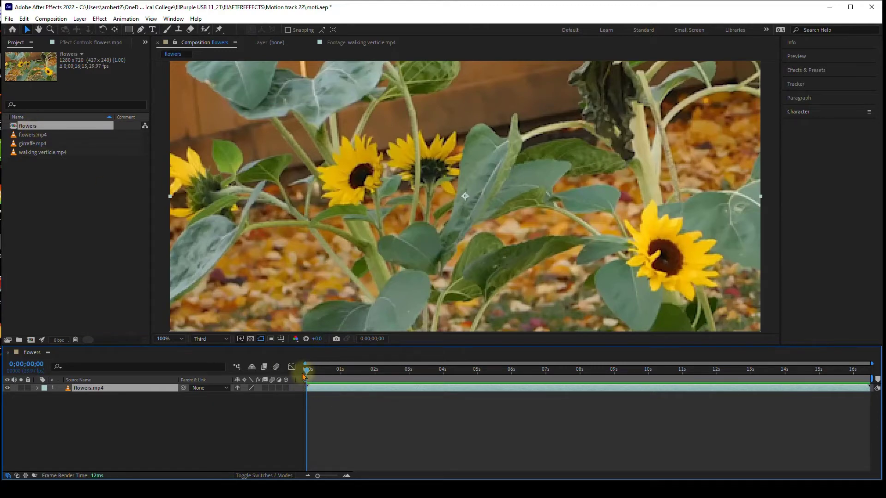
key(space)
scroll(351, 267, down, 2)
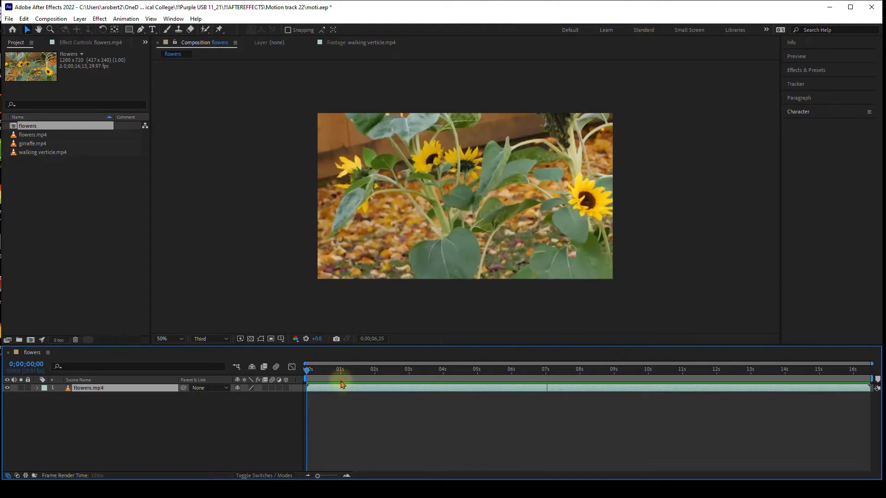
key(space)
drag(354, 370, 301, 368)
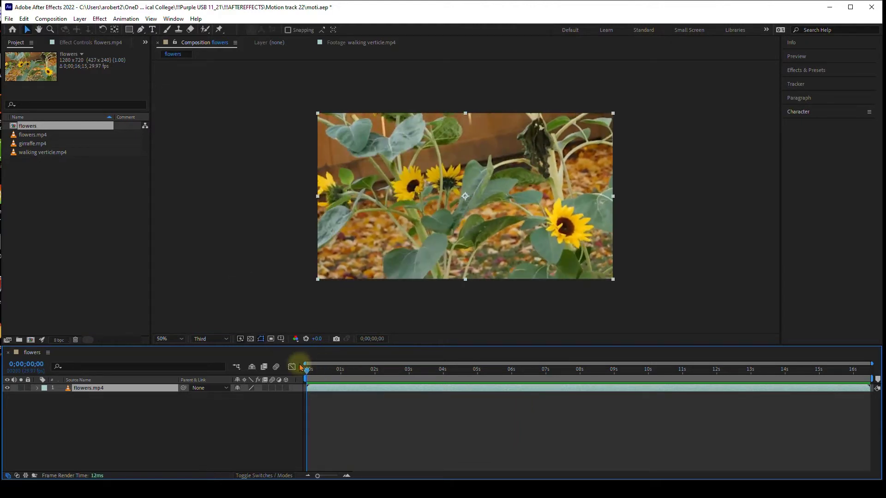
- Start Stabilize Motion tracking on the flowers.mp4 layer with the time at the first frame
click(811, 84)
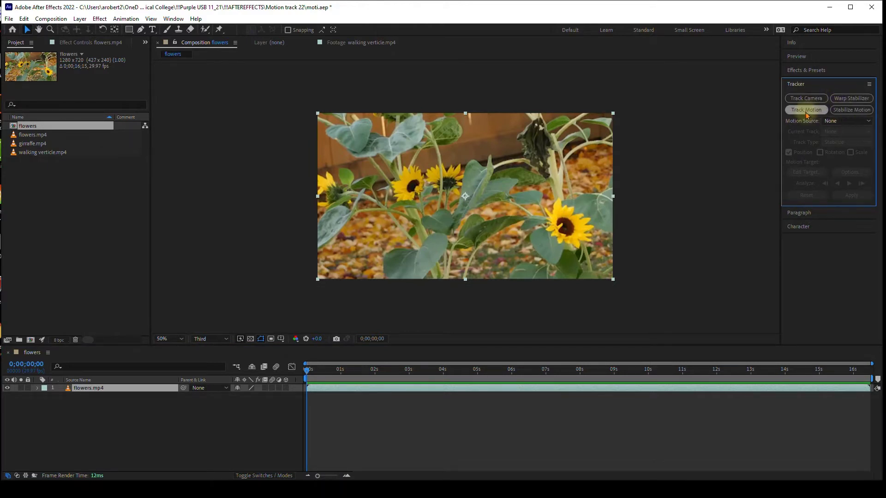
click(846, 110)
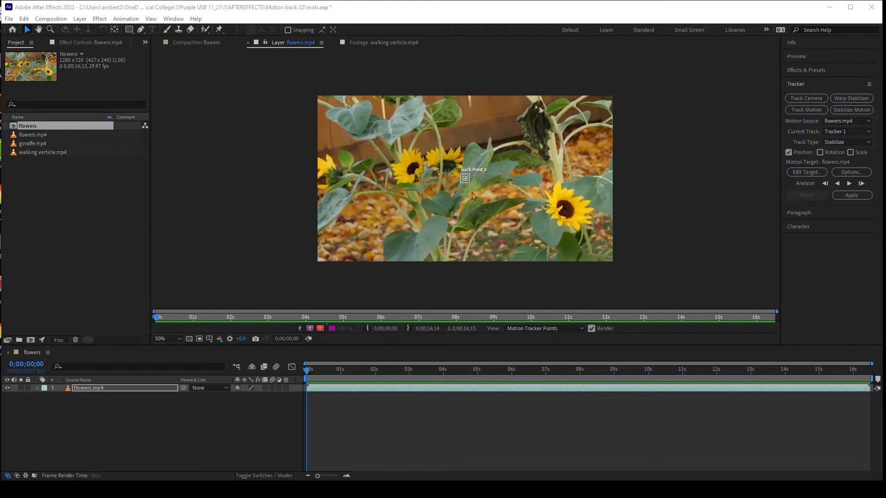
click(307, 373)
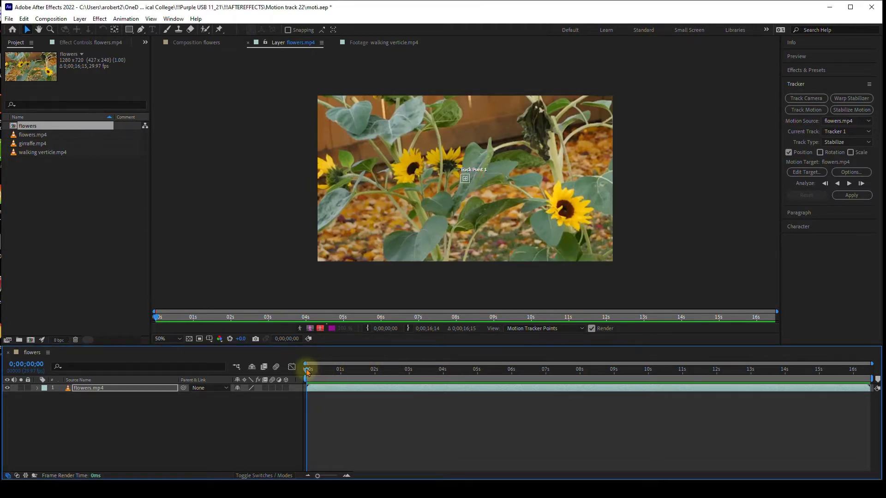
drag(308, 373, 287, 409)
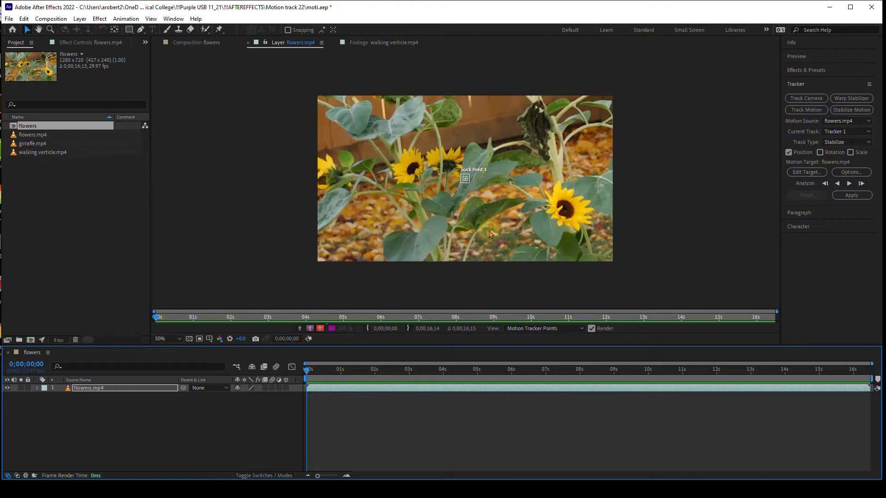
- Place Track Point 1 on the small light spot in the grass below the central leaves and size its search region around it
scroll(471, 177, up, 2)
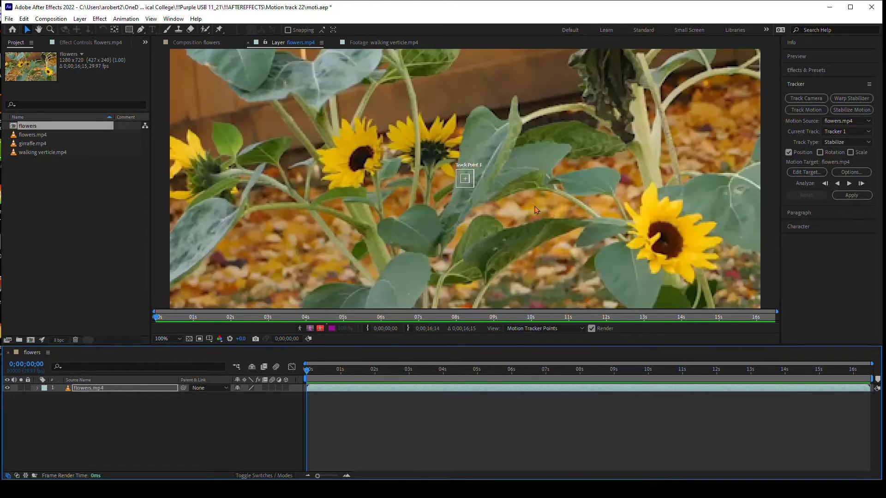
key(h)
drag(530, 206, 476, 161)
key(v)
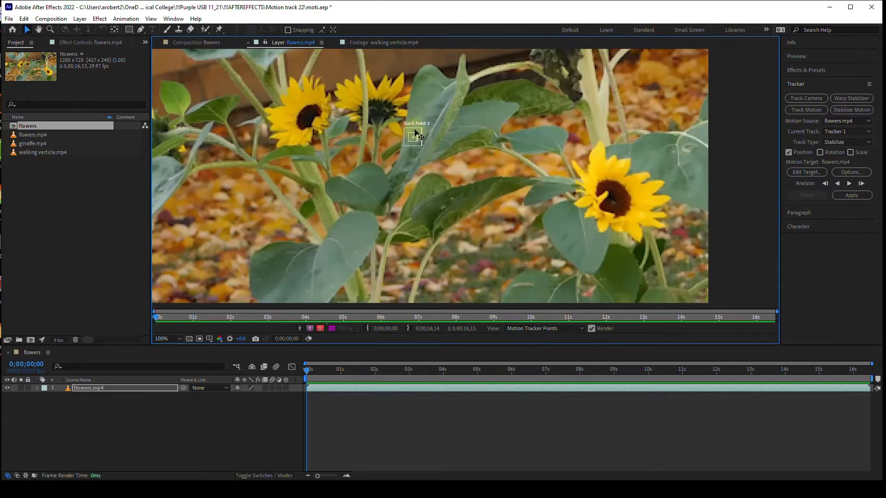
drag(414, 131, 629, 130)
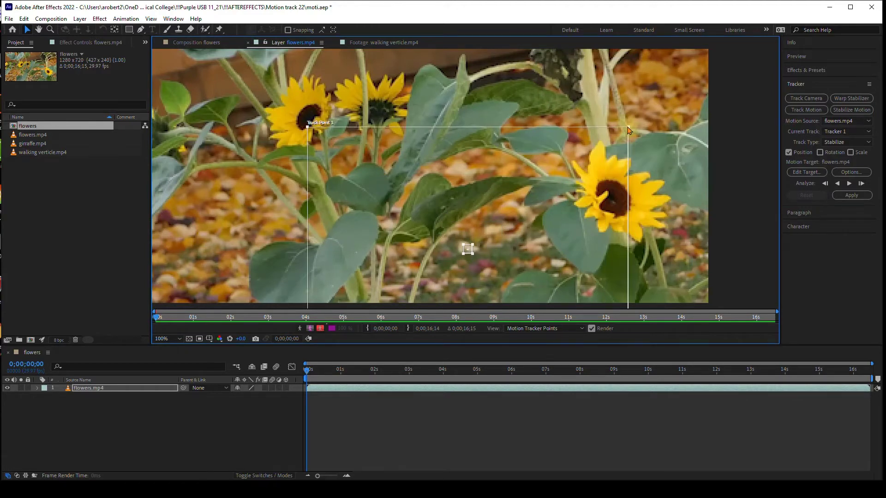
drag(628, 130, 493, 238)
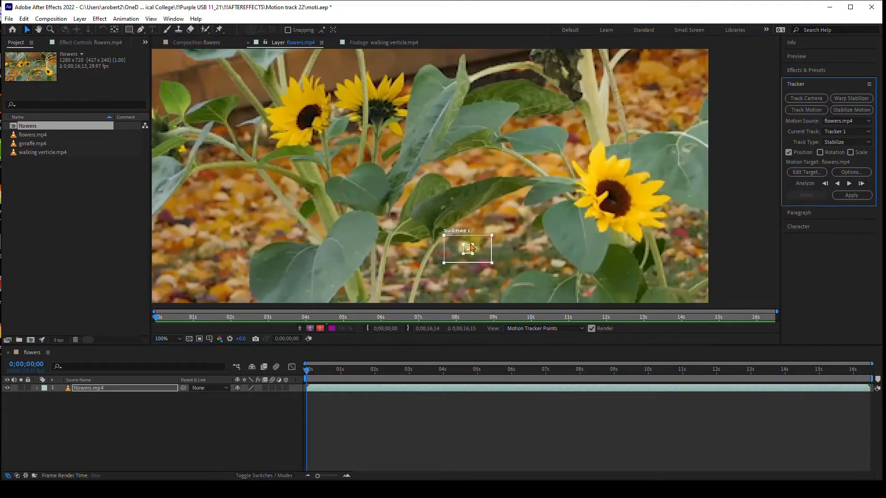
- Enlarge Track Point 1's feature region to surround the light spot, and widen the search region slightly
mouse_move(472, 247)
mouse_down()
mouse_move(479, 247)
mouse_move(457, 239)
mouse_up()
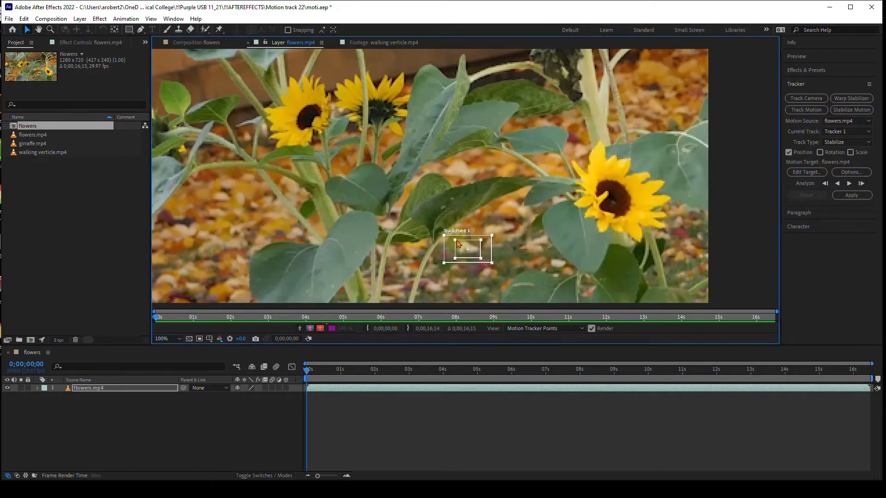
click(469, 252)
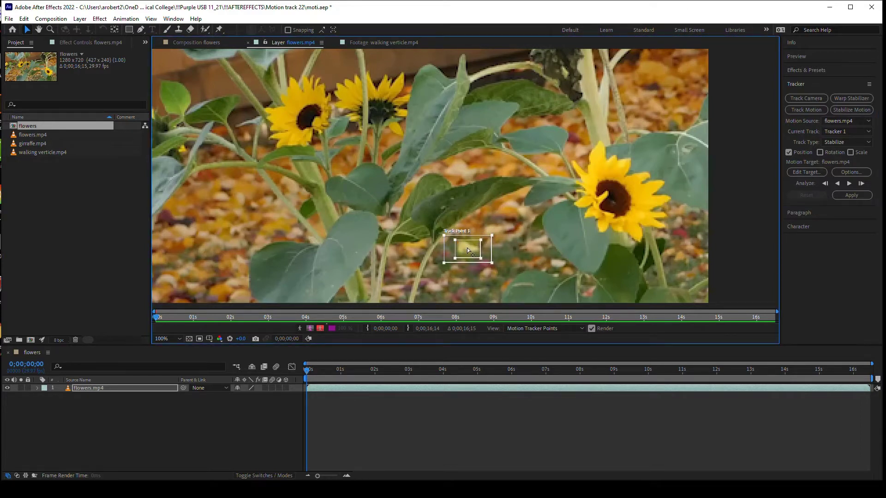
click(467, 248)
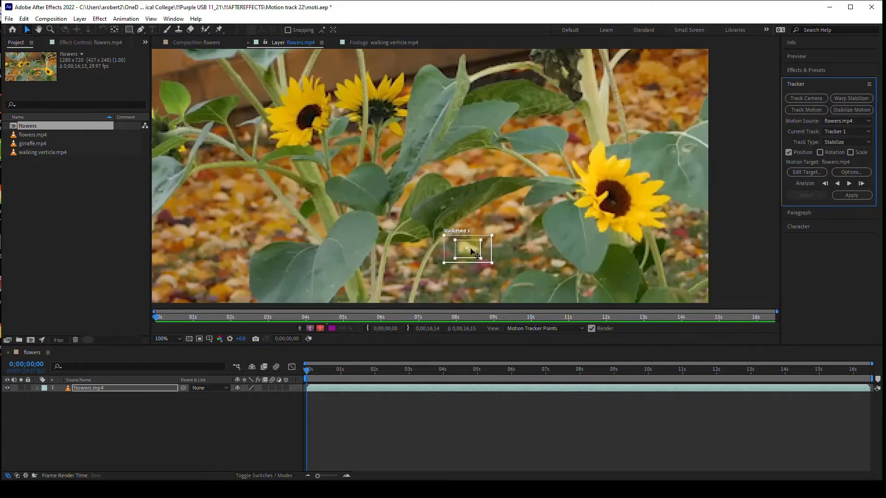
drag(492, 235, 495, 234)
- Analyze the track forward from the first frame and stop it at about 2 seconds
scroll(400, 259, down, 1)
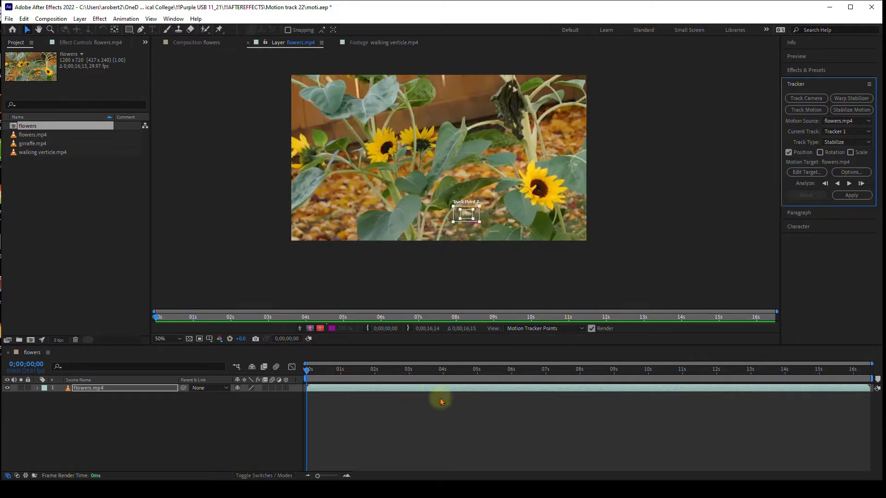
click(306, 372)
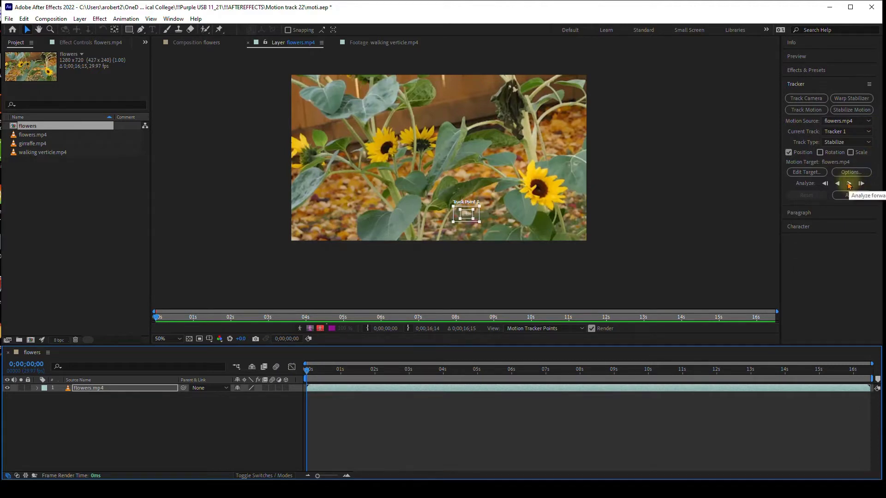
click(848, 184)
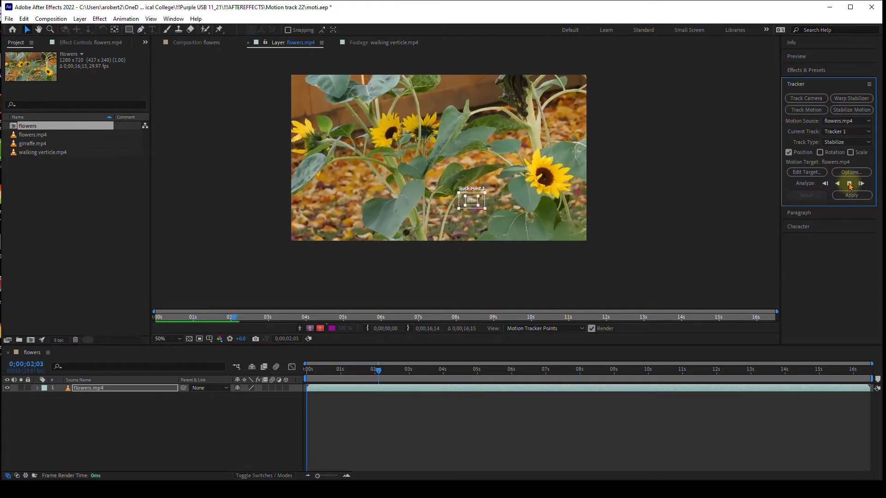
click(849, 184)
- Reveal the tracking keyframes of the flowers.mp4 layer and examine Track Point 1's motion path up close
scroll(477, 215, up, 2)
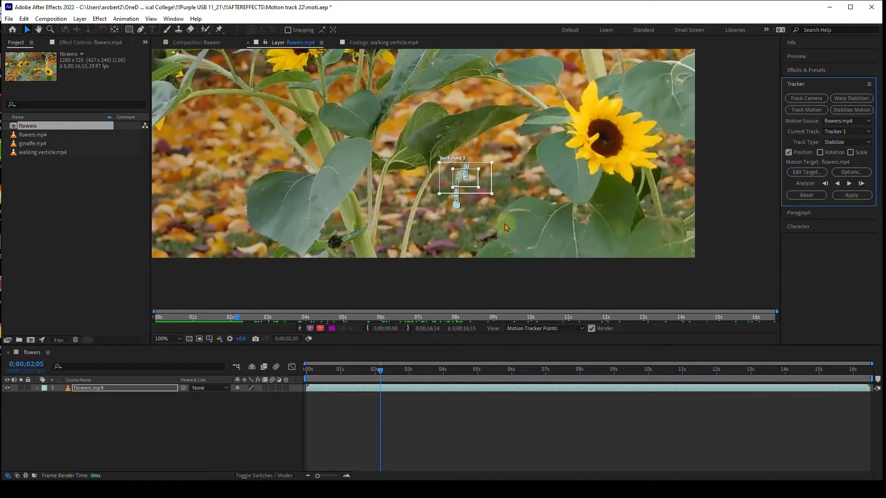
click(95, 390)
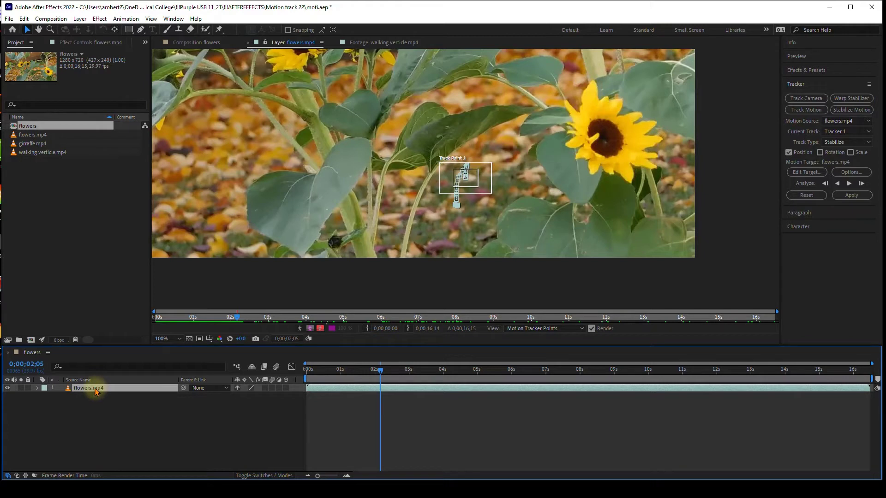
key(u)
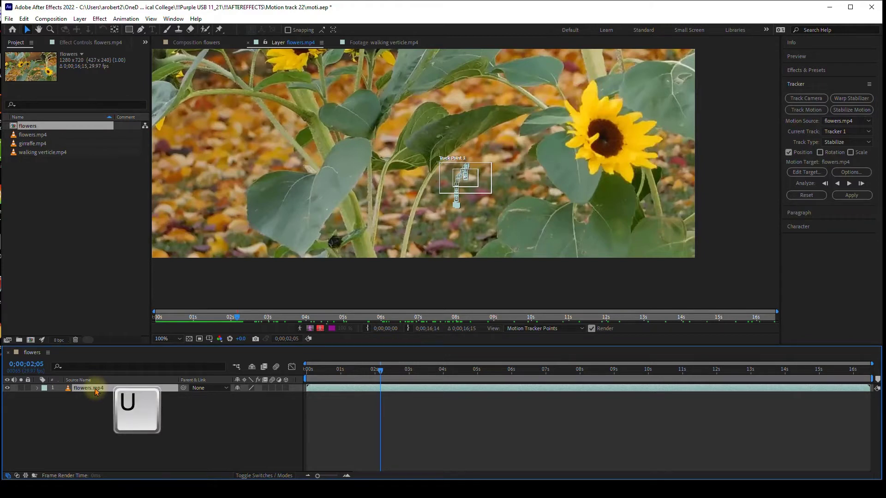
key(u)
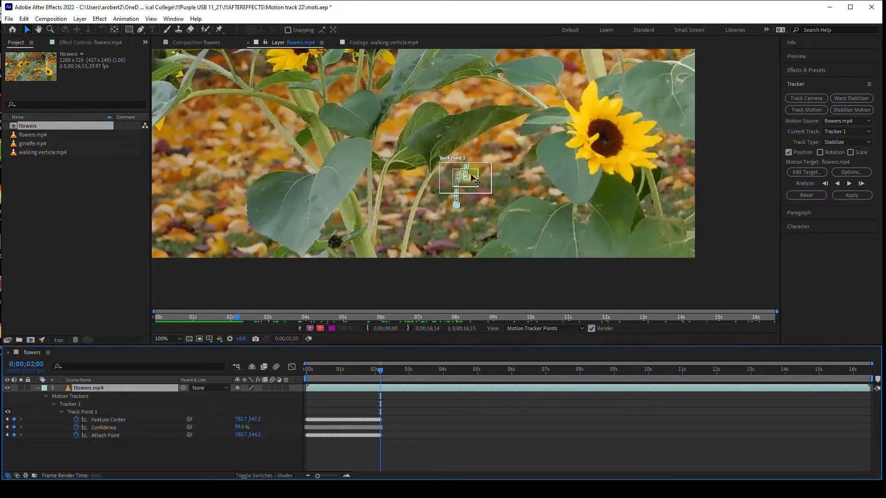
scroll(464, 180, up, 4)
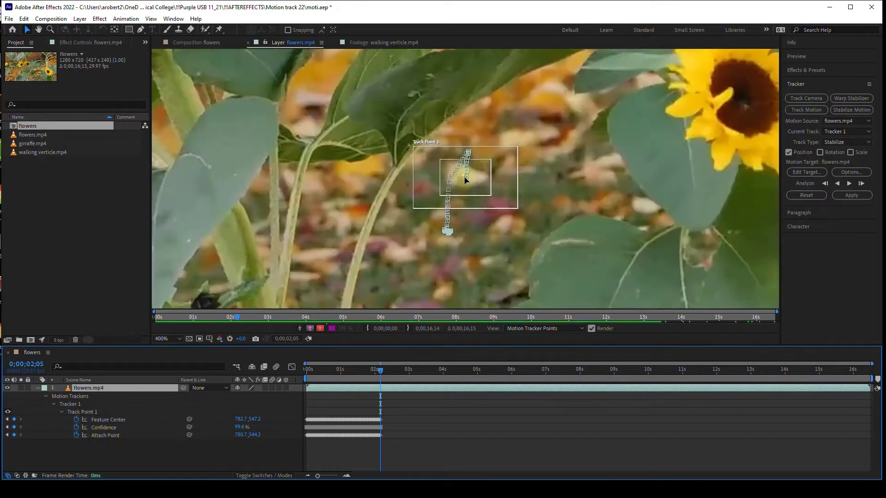
- Resume analyzing the flowers.mp4 track forward from 0;00;02;00, pausing once after about 4 seconds, and stop it at about 9 seconds
scroll(464, 175, down, 4)
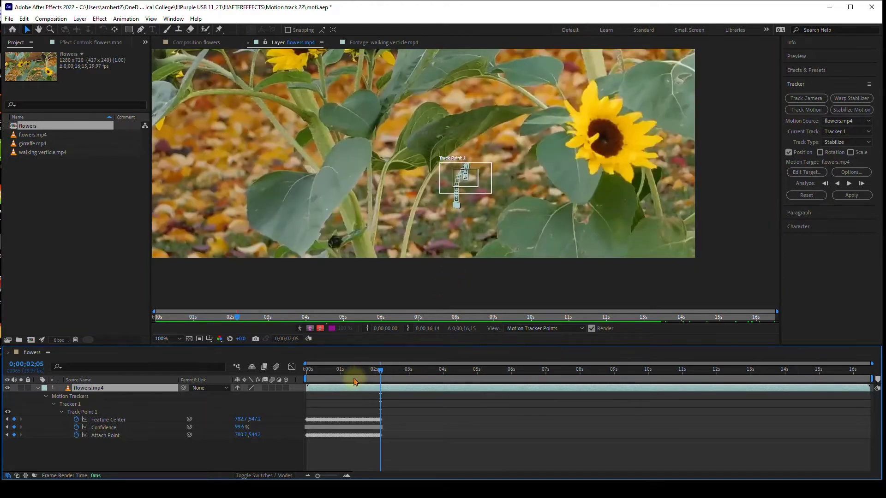
click(377, 371)
drag(377, 374, 374, 370)
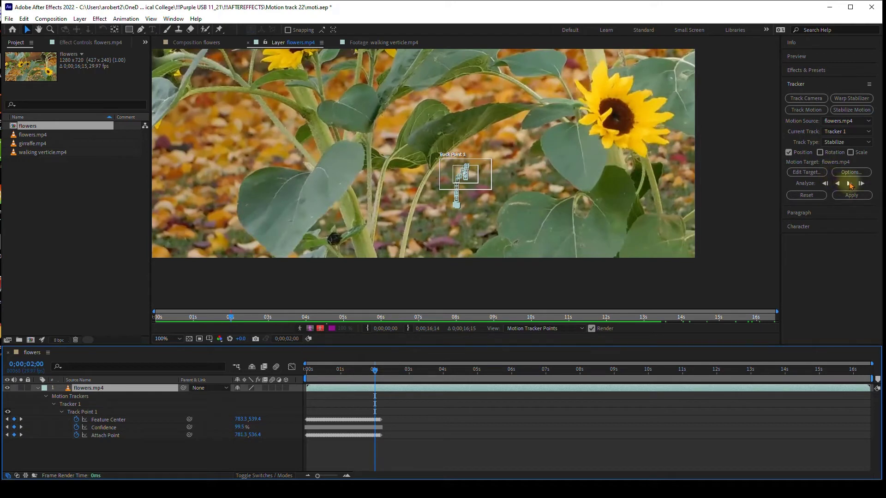
click(850, 183)
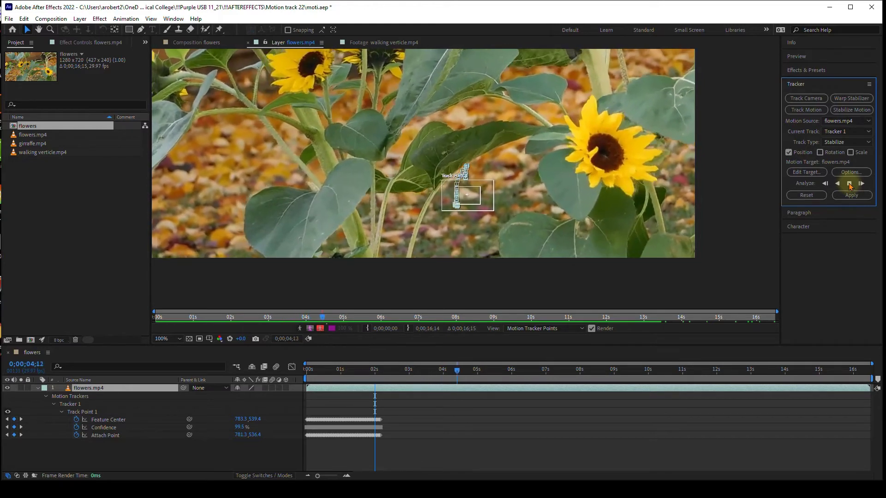
click(849, 183)
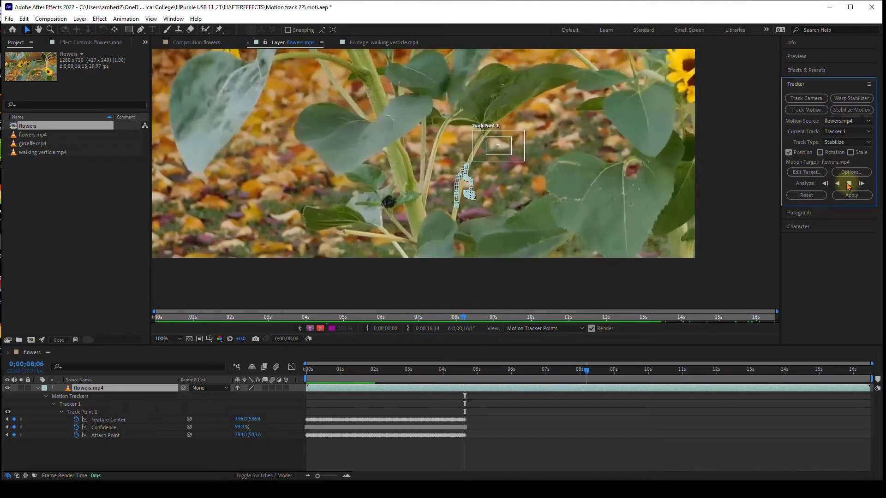
click(849, 185)
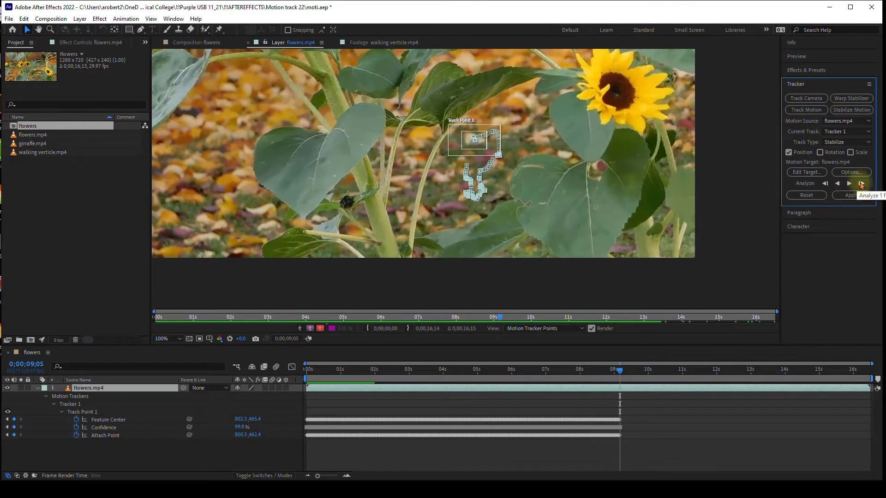
- Analyze the track forward one frame at a time up to 0;00;09;14
click(861, 184)
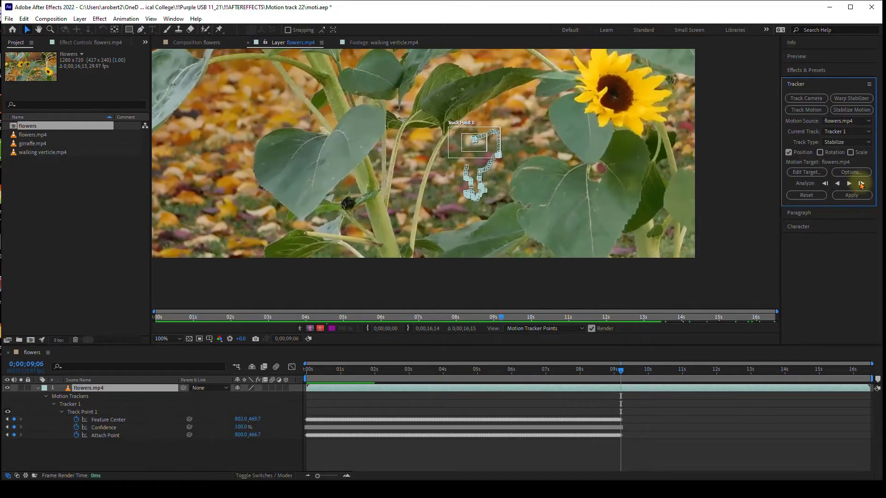
click(861, 184)
click(861, 184)
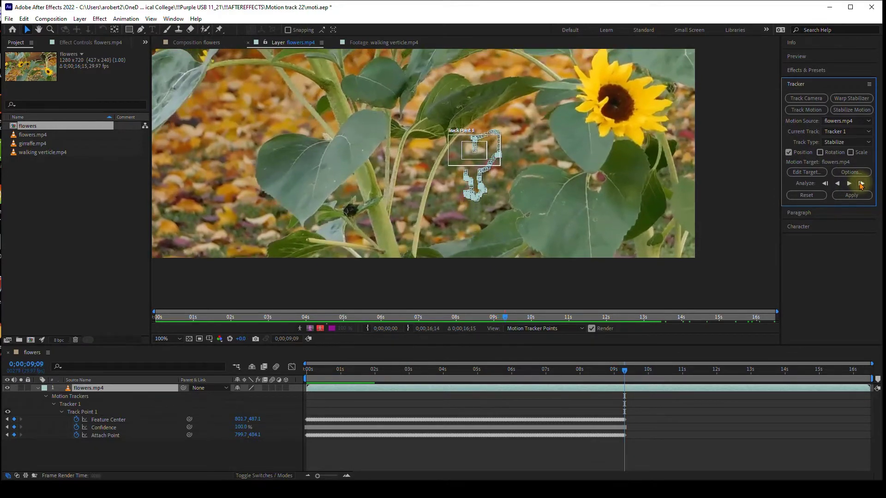
click(861, 184)
click(860, 184)
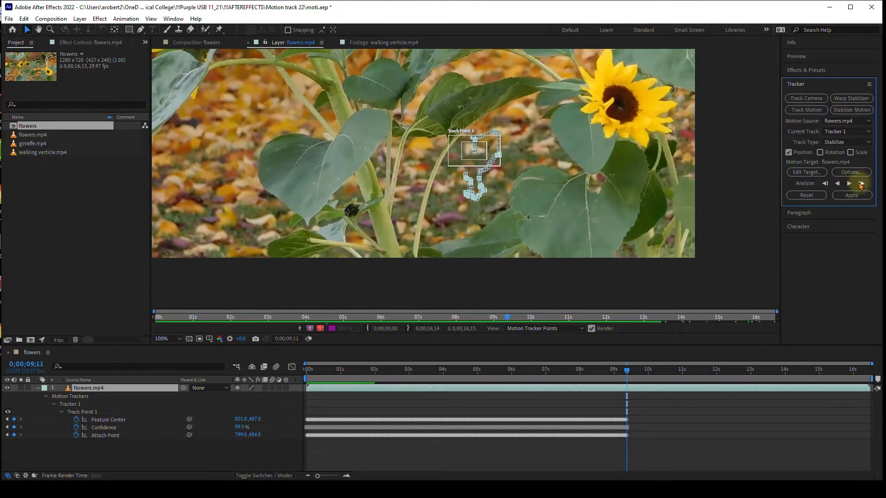
click(860, 184)
click(860, 184)
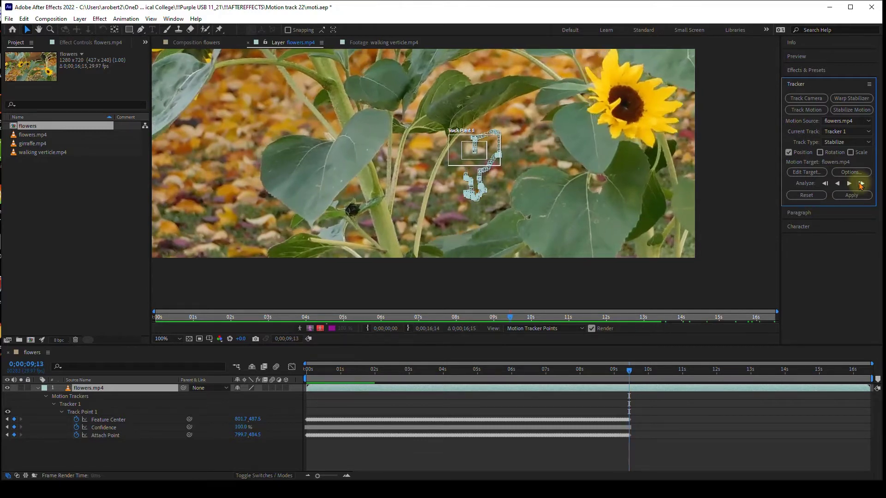
click(860, 184)
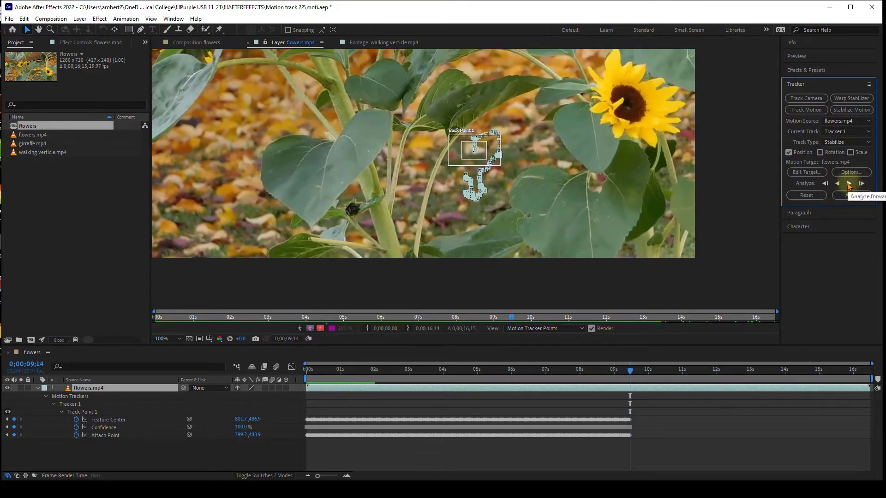
- Analyze the rest of the track forward to the last frame and apply the stabilization to the layer
click(848, 184)
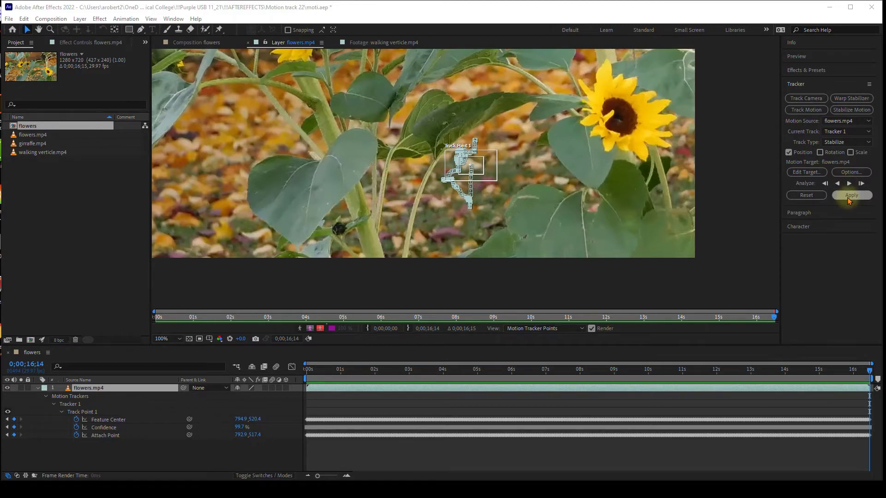
click(848, 197)
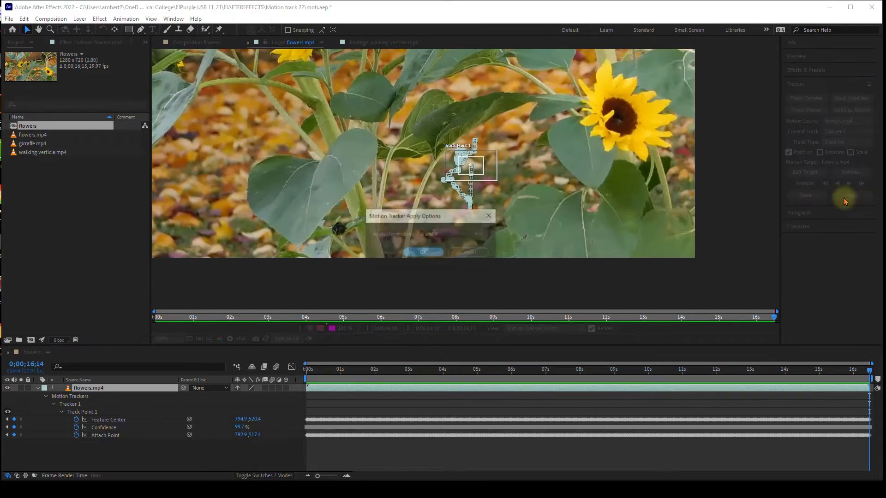
click(424, 253)
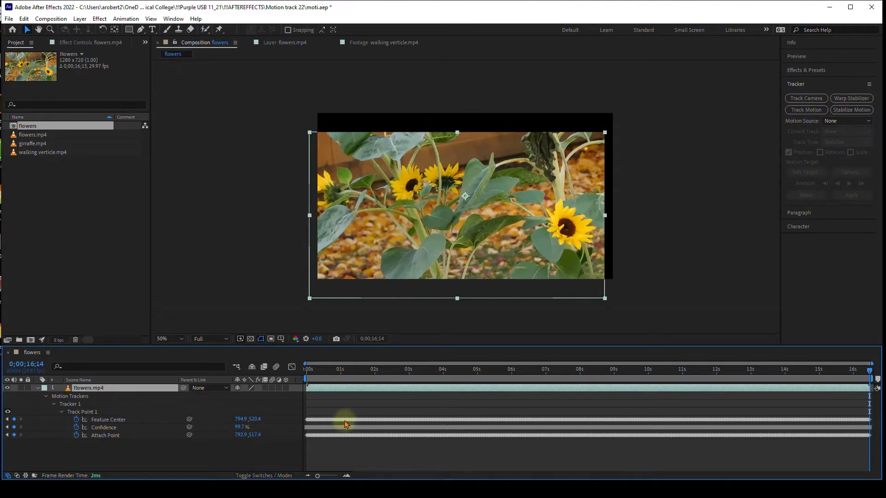
- Play the stabilized composition from the first frame and scrub to about 8 seconds to examine how the layer shifts in the frame
key(Home)
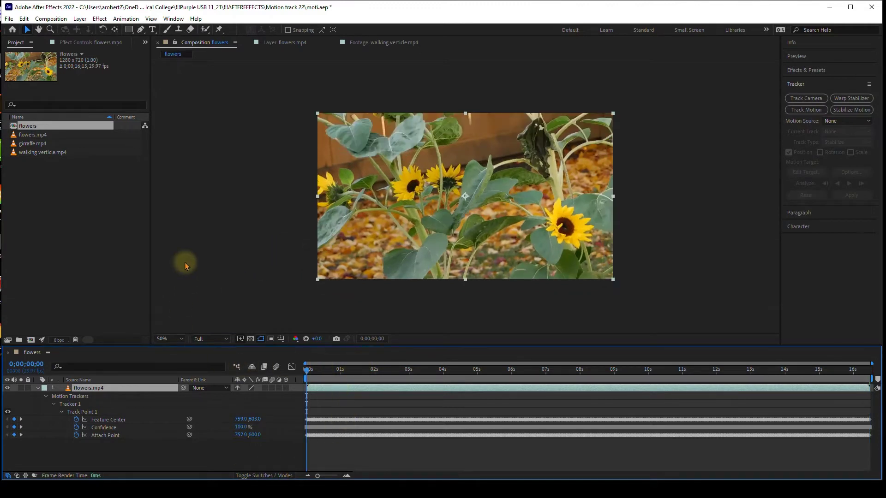
key(space)
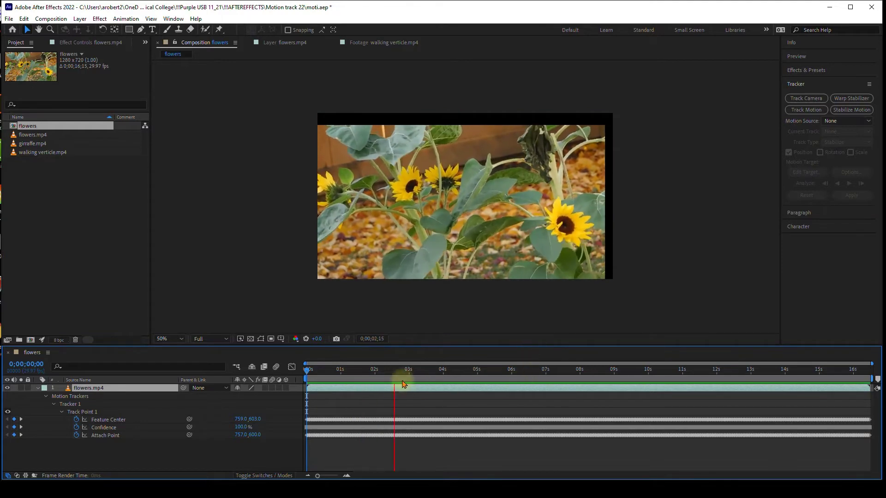
click(508, 369)
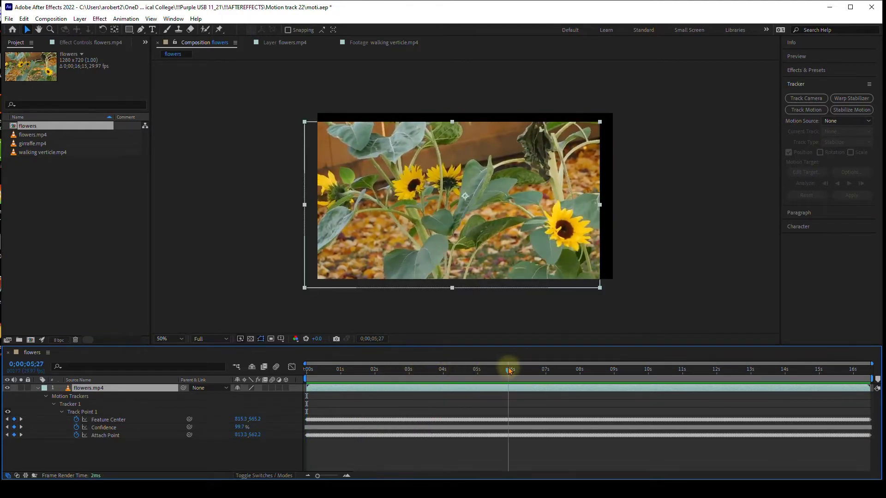
mouse_move(562, 366)
mouse_down()
mouse_move(613, 362)
mouse_move(578, 369)
mouse_up()
- Scale the flowers.mp4 layer to 151% and raise its position so it fills the frame both at the start and around 8 seconds
key(s)
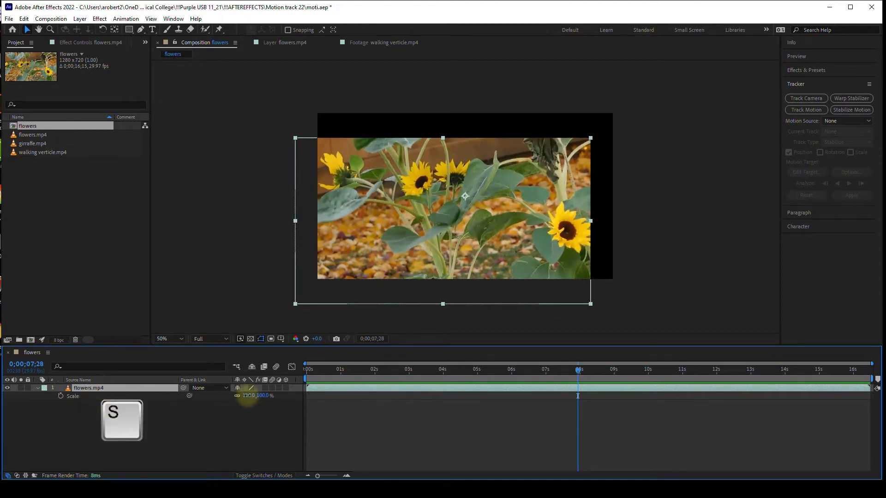
drag(245, 395, 210, 399)
key(p)
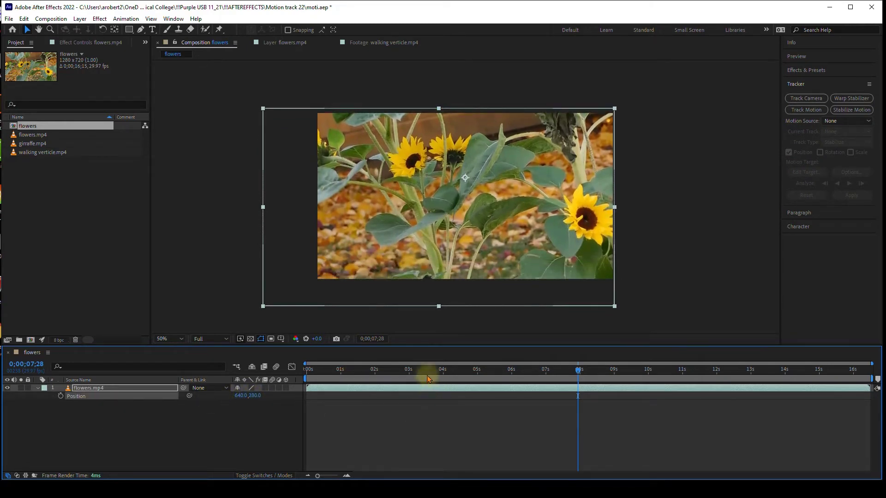
key(Home)
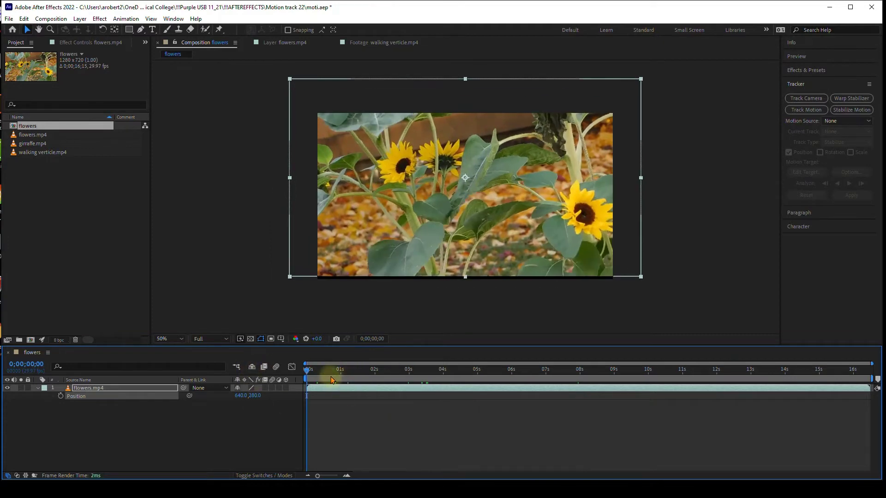
drag(251, 397, 270, 397)
click(309, 369)
drag(355, 376, 594, 371)
key(s)
drag(251, 395, 262, 395)
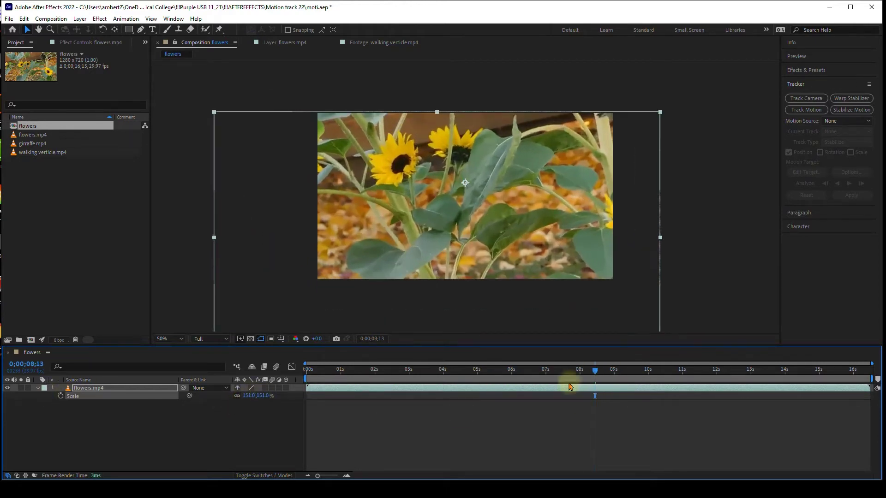
- Play the enlarged composition from about 0;00;00;17 to check the stabilized result for exposed edges
drag(594, 370, 326, 369)
click(371, 436)
key(space)
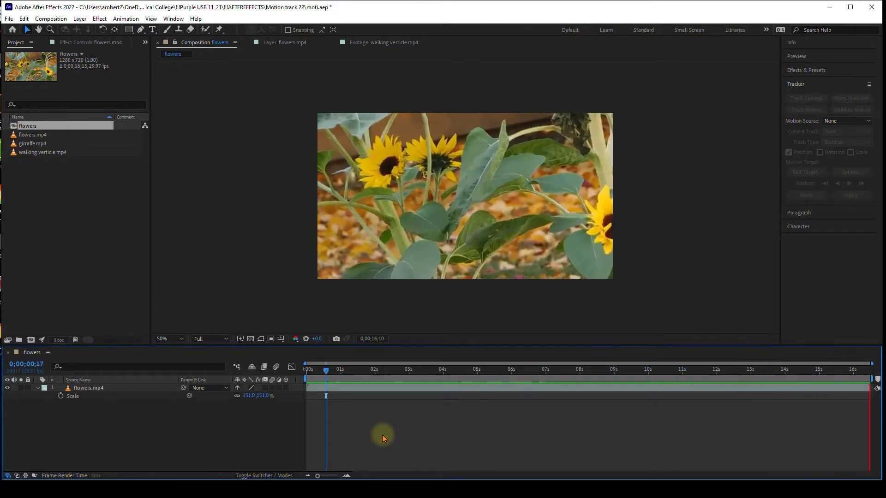
click(70, 246)
- Create a second composition from the flowers.mp4 footage
click(32, 136)
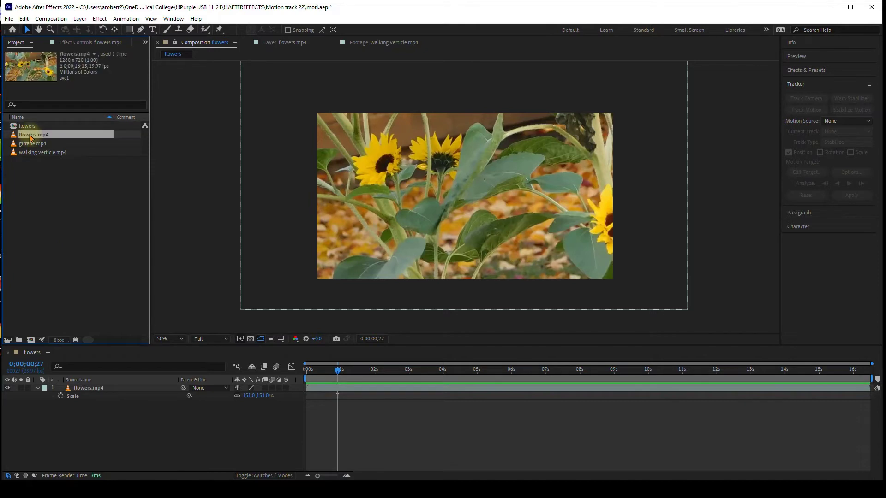
drag(31, 138, 32, 343)
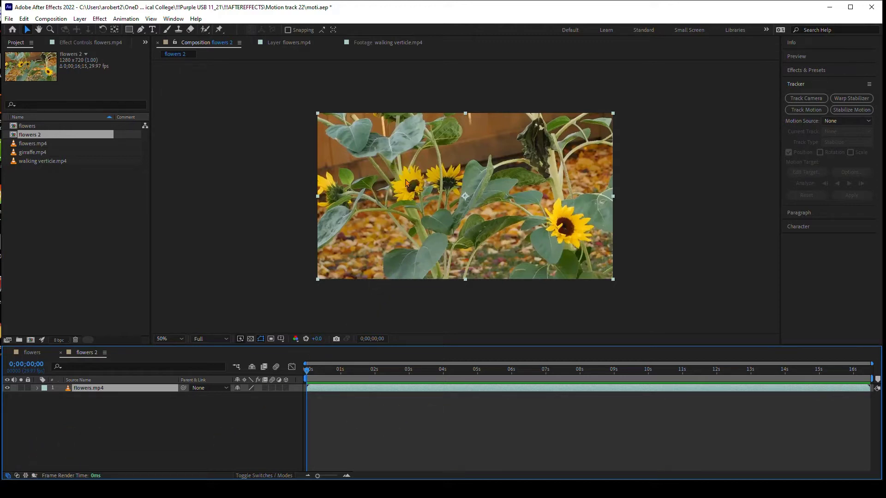
- Start Stabilize Motion on the new composition's layer and place Track Point 1 on the left-centre sunflower's dark centre edge with a widened search region
click(842, 111)
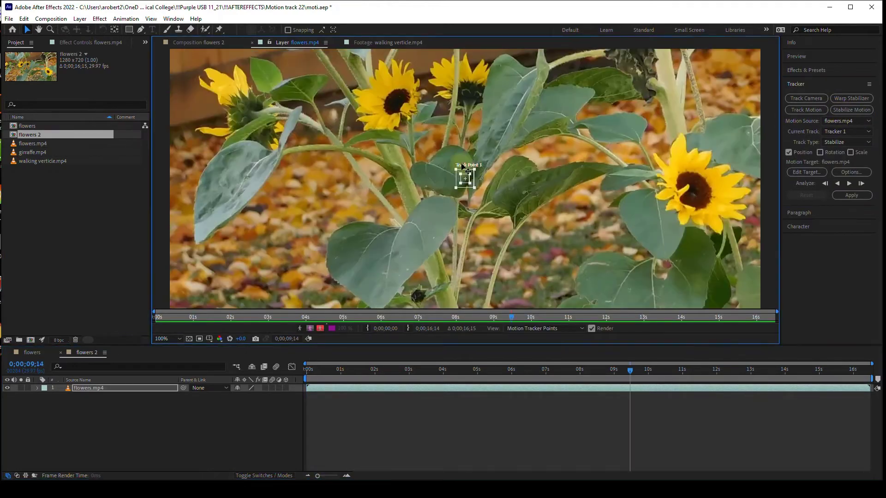
drag(473, 172, 391, 98)
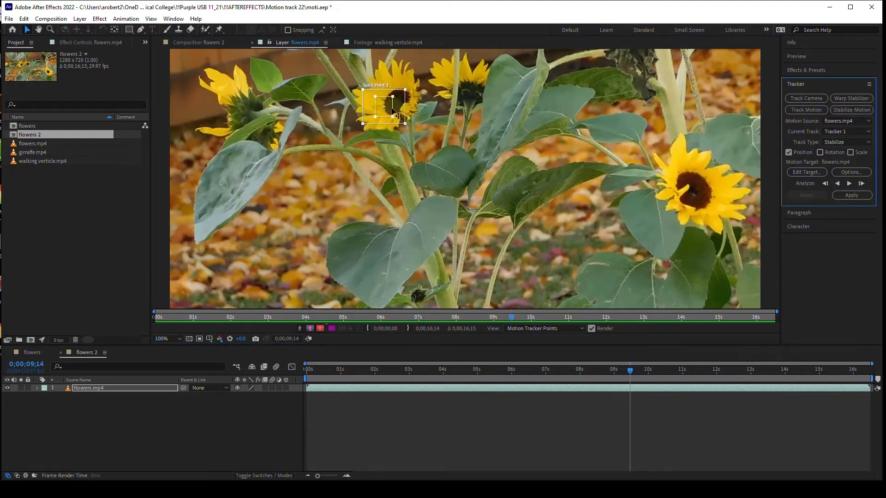
drag(404, 90, 410, 91)
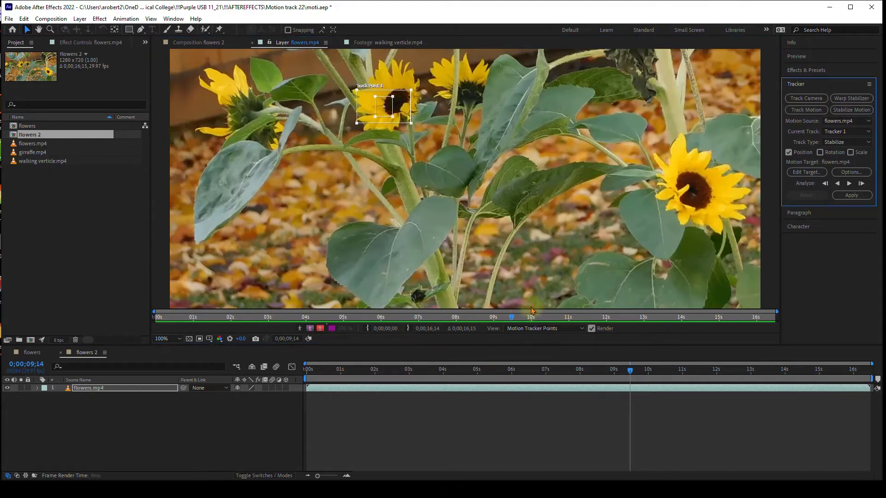
- Analyze the track forward to the last frame, reveal its keyframes, and analyze backward from 0;00;09;18 to the first frame
click(849, 184)
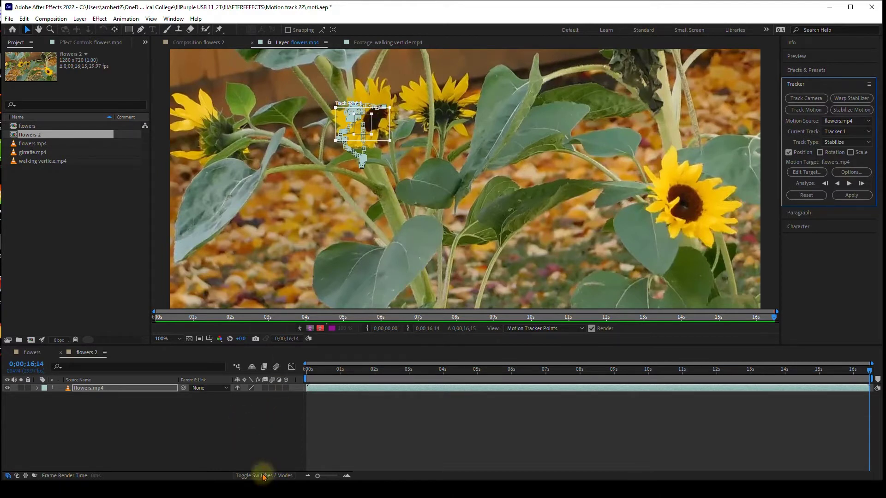
key(u)
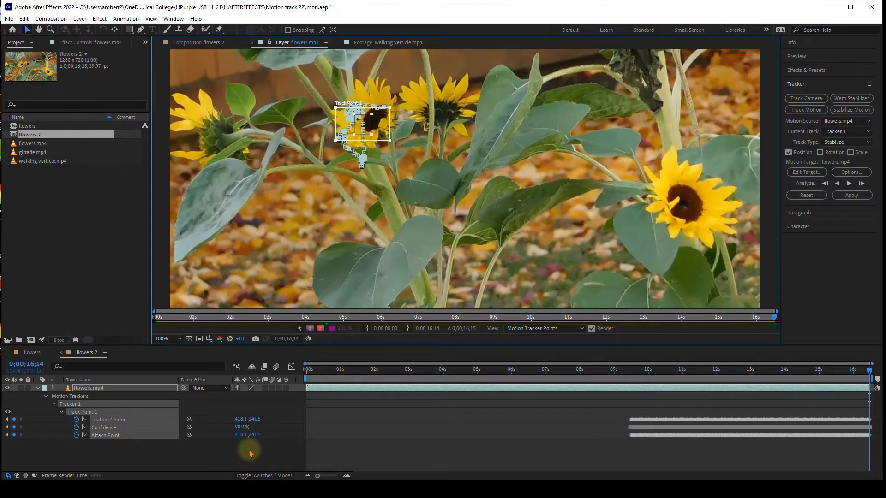
click(631, 371)
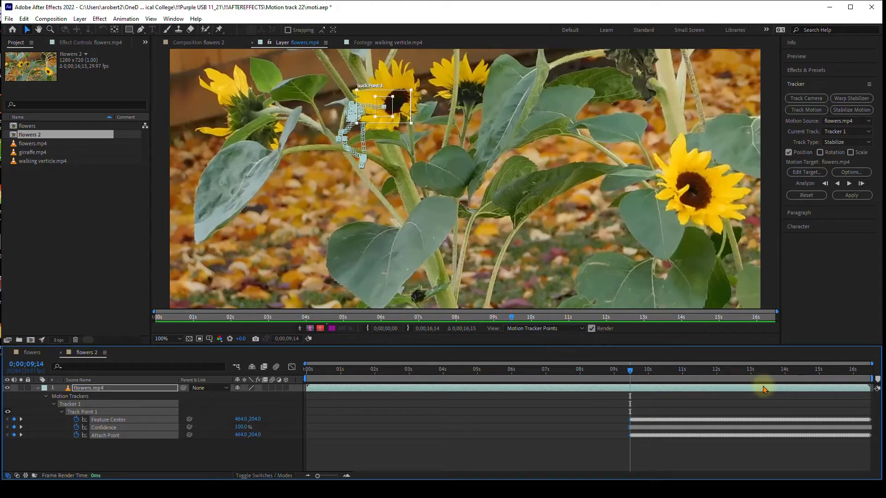
drag(631, 372, 635, 371)
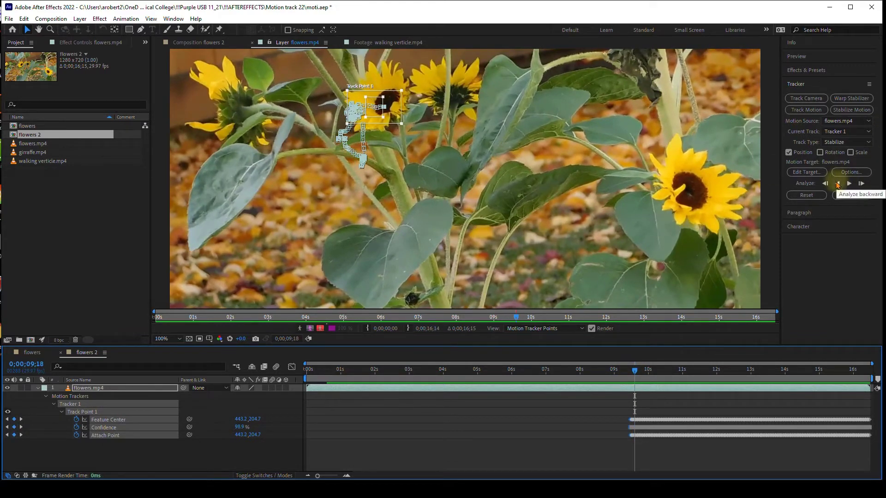
click(838, 184)
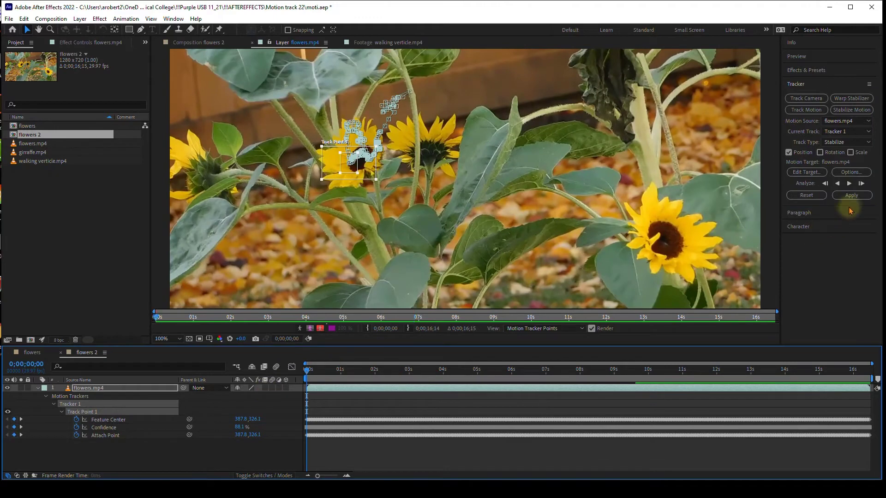
- Apply the stabilization in the X and Y dimensions and play the flowers 2 composition to check the result
click(852, 195)
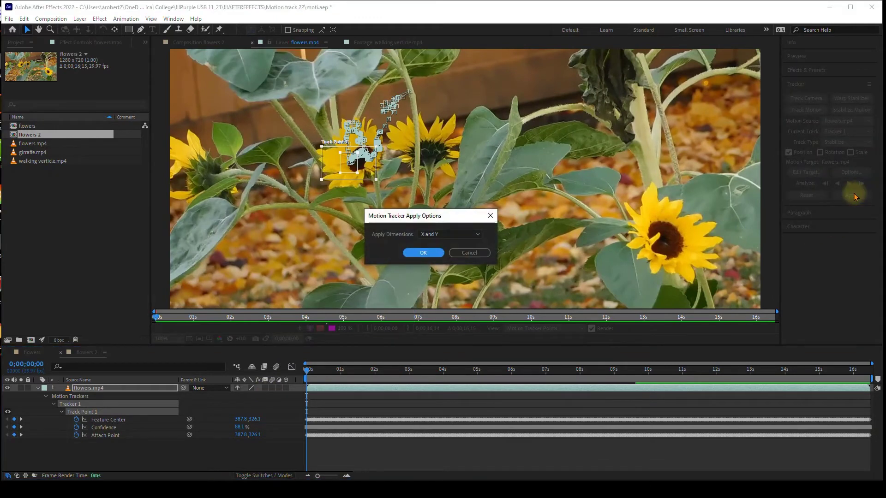
click(427, 254)
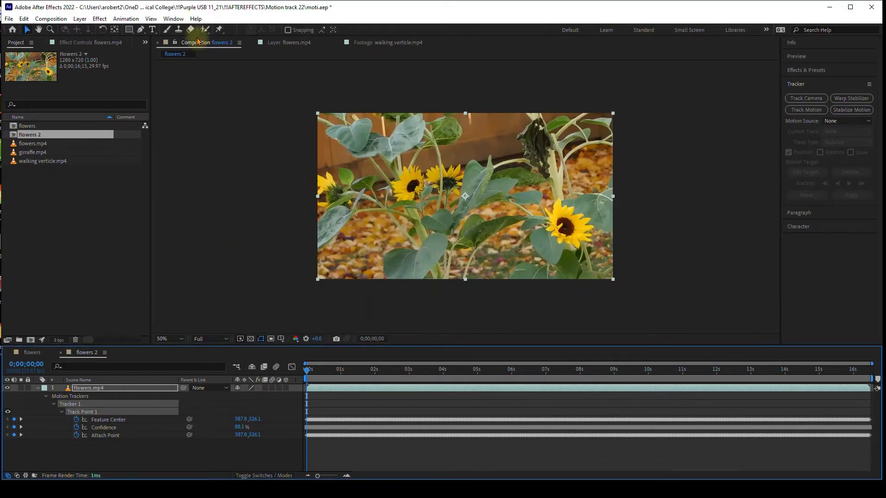
key(space)
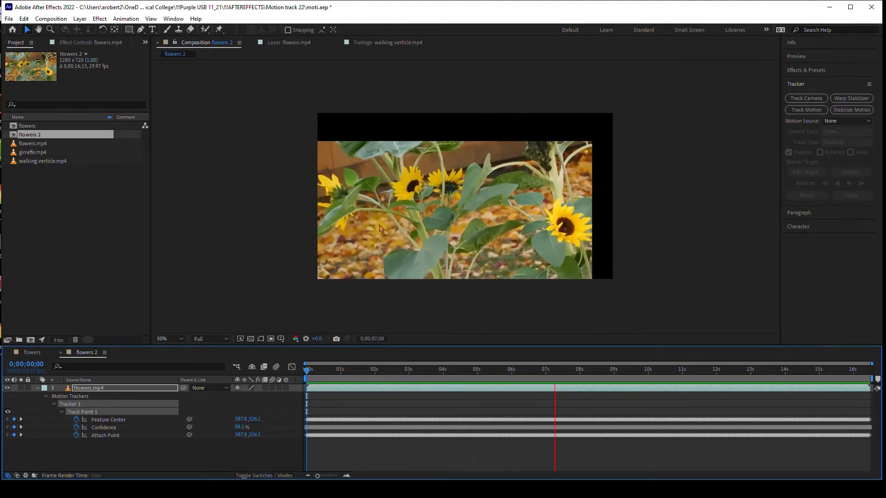
click(73, 253)
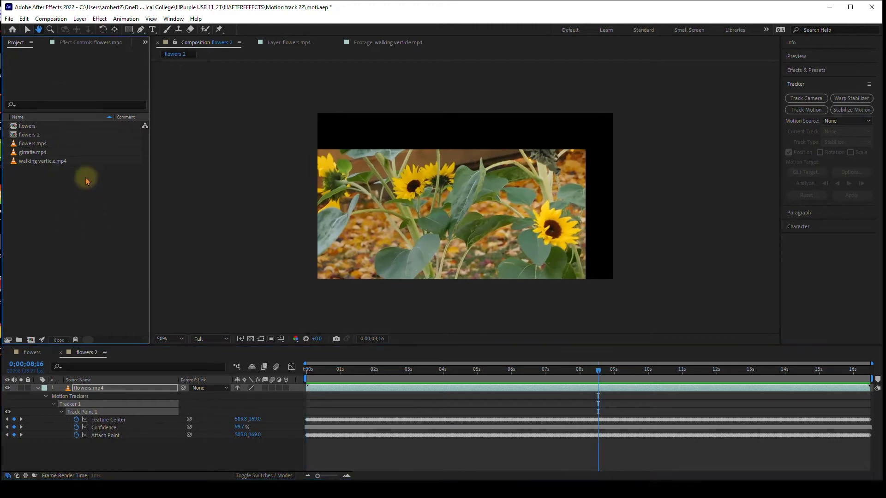
- Create a third composition from the flowers.mp4 footage, apply Warp Stabilizer to its layer and play the result
click(30, 143)
drag(28, 146, 31, 343)
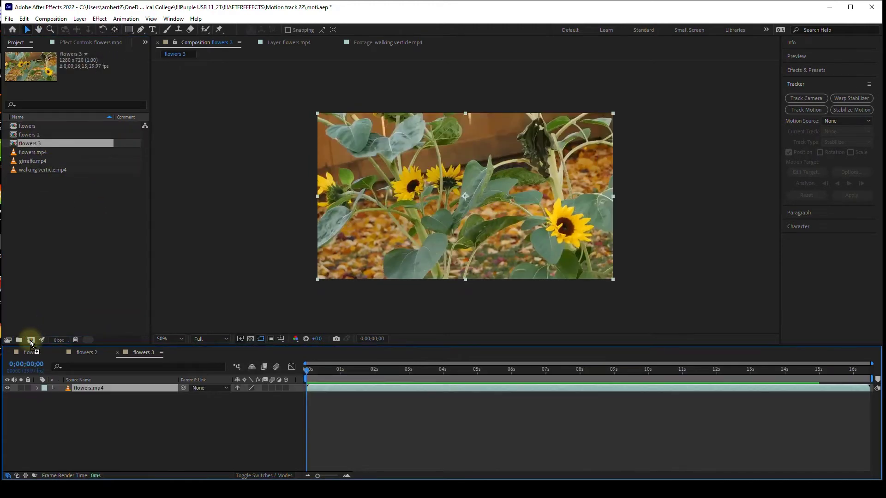
click(844, 100)
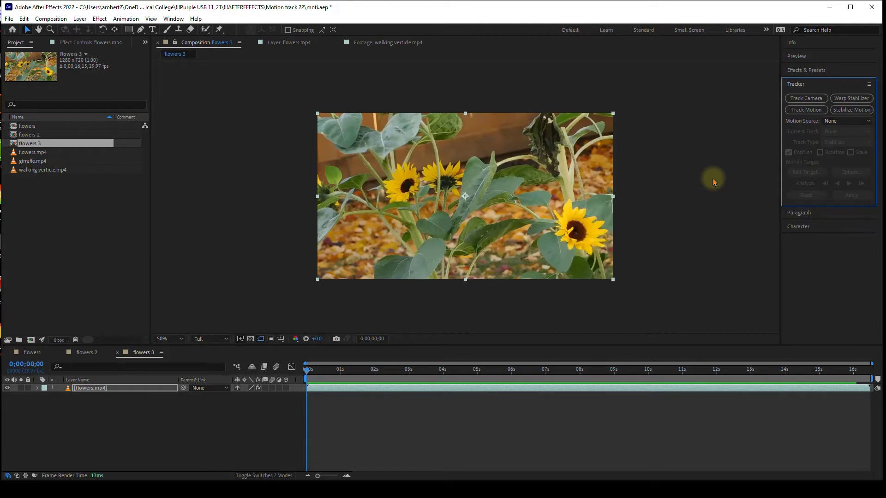
key(space)
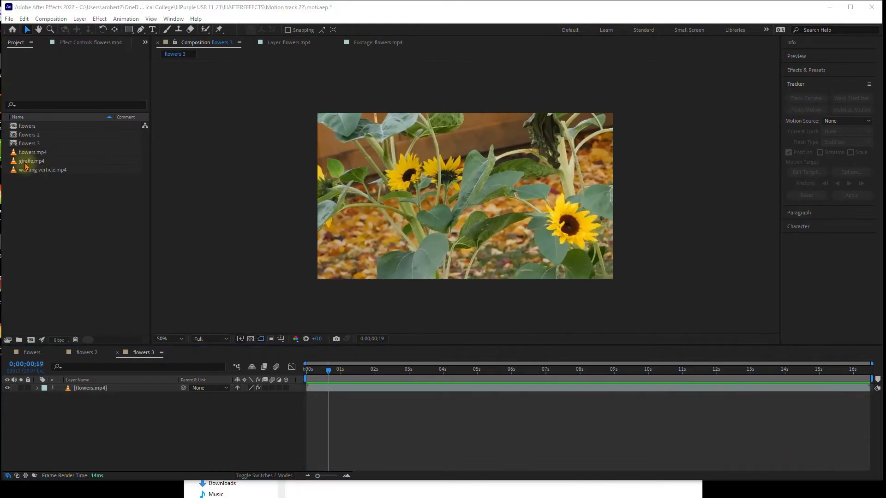
- Create a composition from the giraffe.mp4 footage and scrub through it to preview the giraffe's movement
click(25, 161)
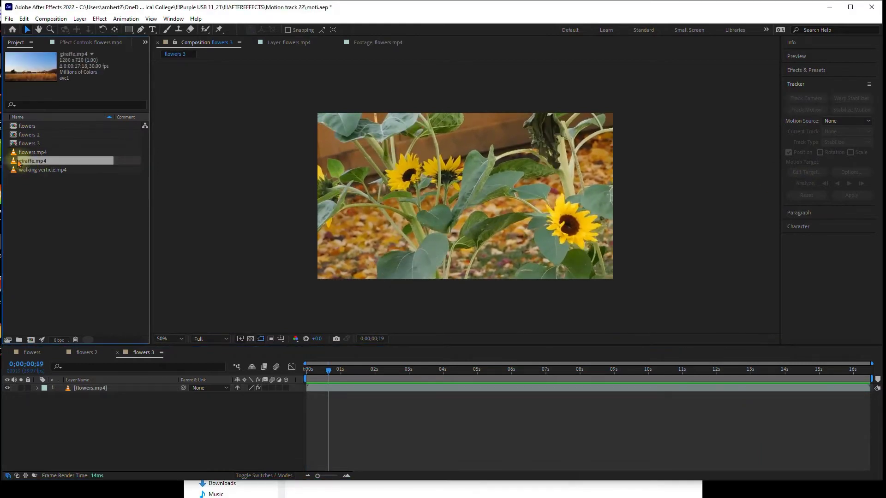
drag(19, 161, 31, 343)
drag(310, 369, 290, 386)
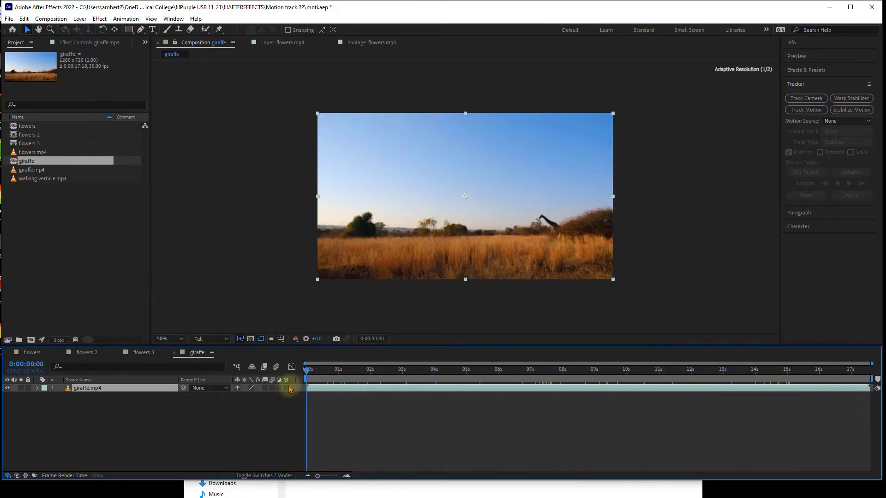
- Start Track Motion on the giraffe.mp4 layer and fit Track Point 1 around the giraffe's head with a widened search region
click(813, 110)
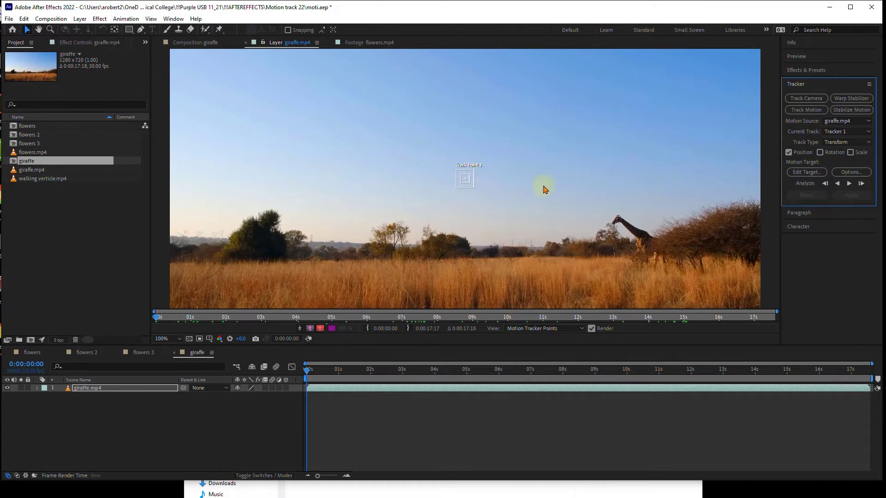
key(space)
drag(542, 173, 439, 140)
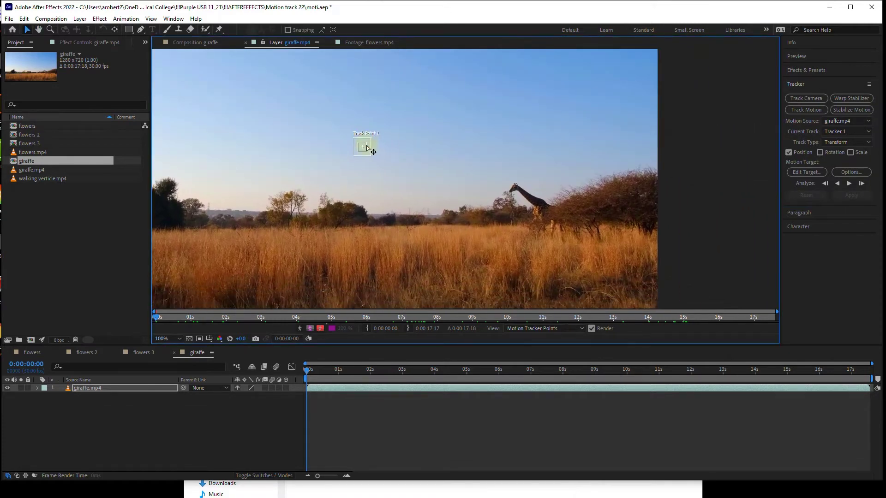
drag(371, 154, 450, 185)
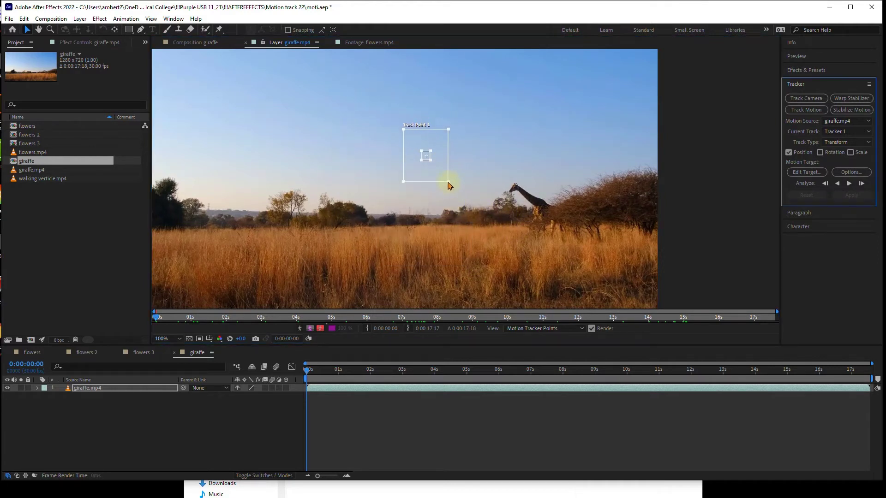
key(ctrl+z)
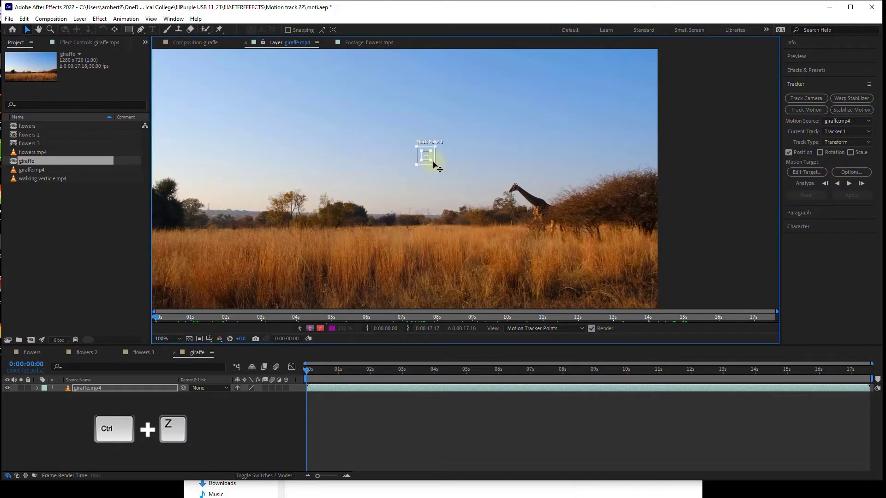
drag(428, 164, 515, 193)
scroll(514, 193, up, 1)
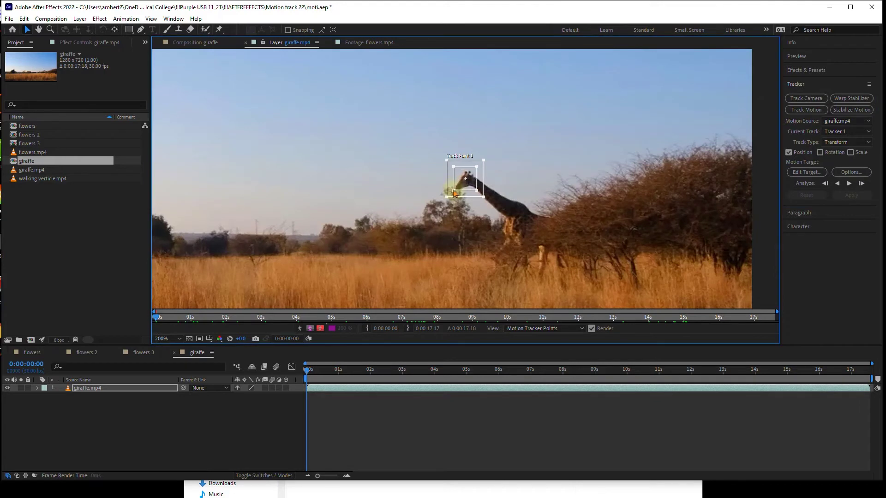
drag(453, 190, 455, 189)
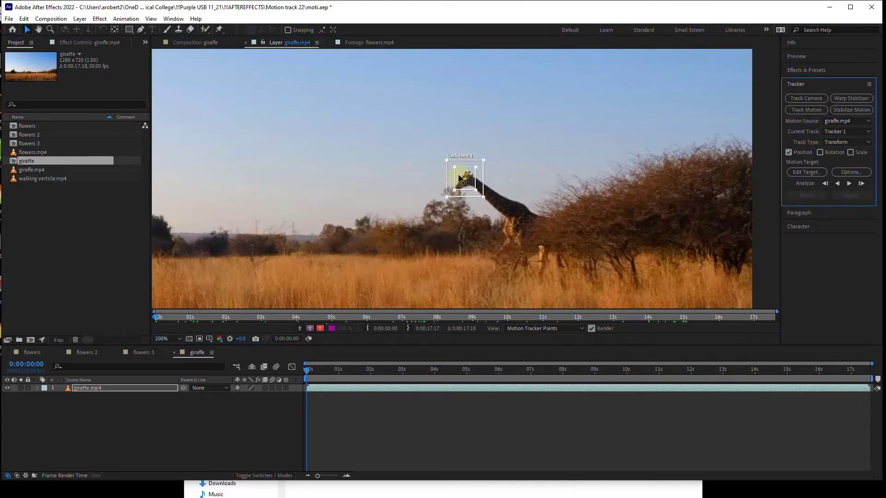
drag(484, 198, 498, 203)
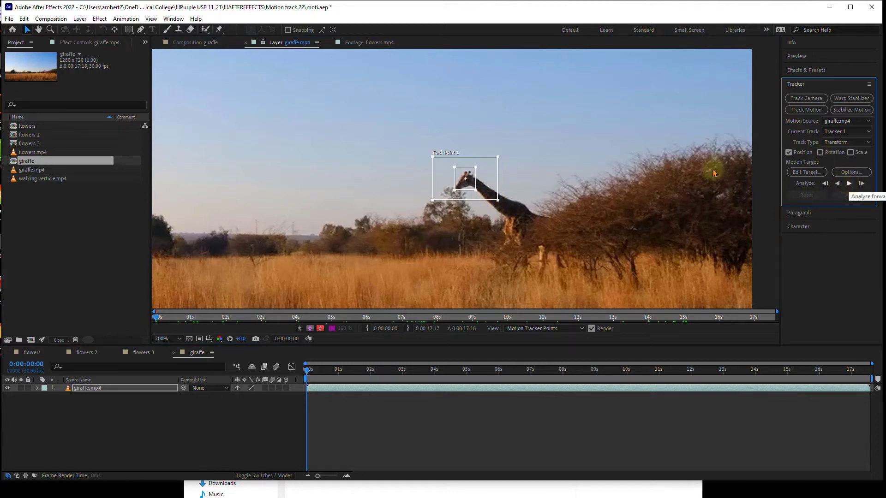
- Analyze the giraffe's head track forward to the last frame, then reveal its keyframes and scrub through the tracked motion
scroll(445, 216, down, 1)
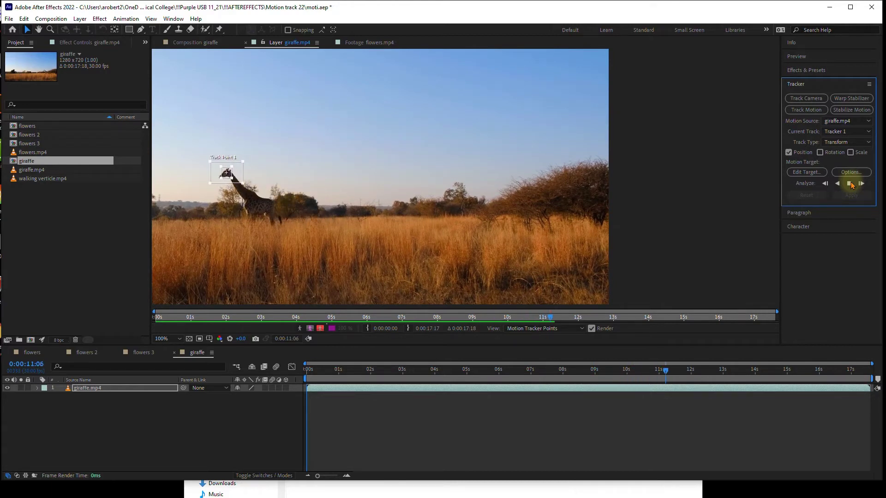
scroll(342, 234, down, 1)
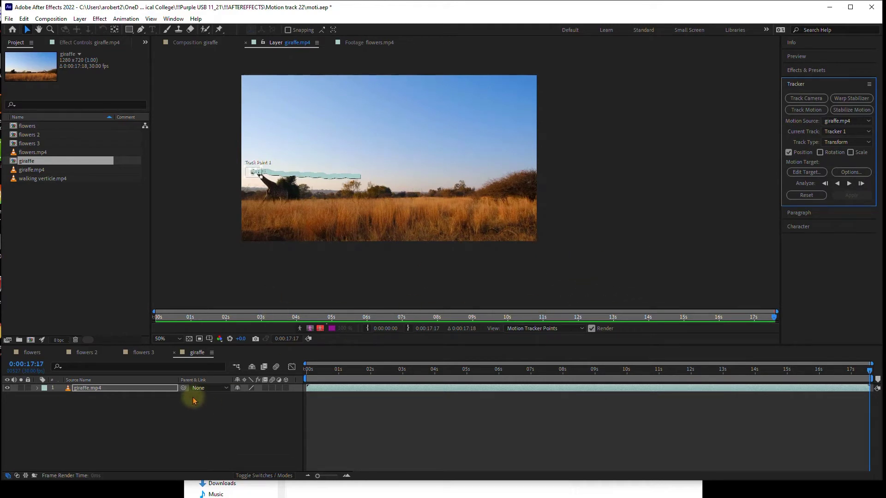
key(u)
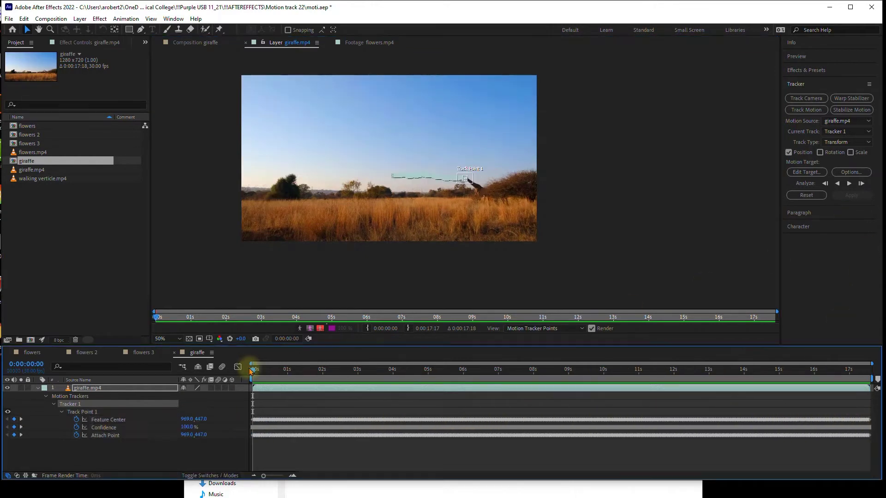
drag(251, 369, 192, 373)
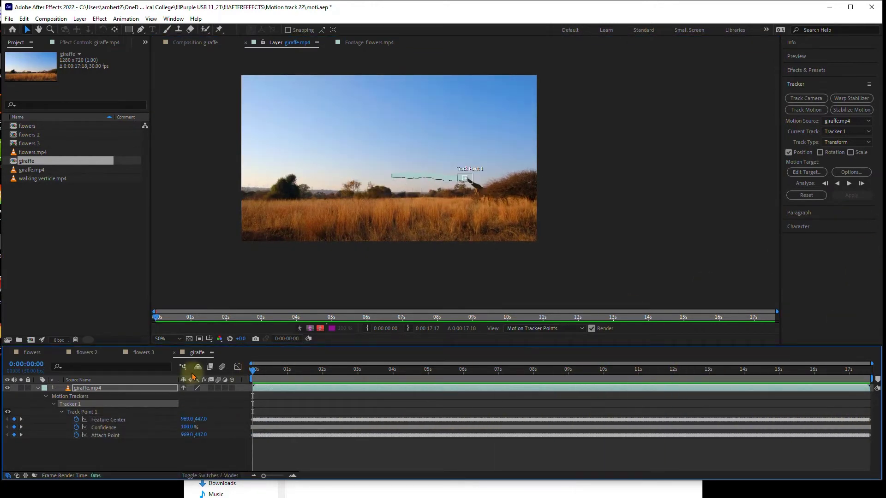
click(37, 388)
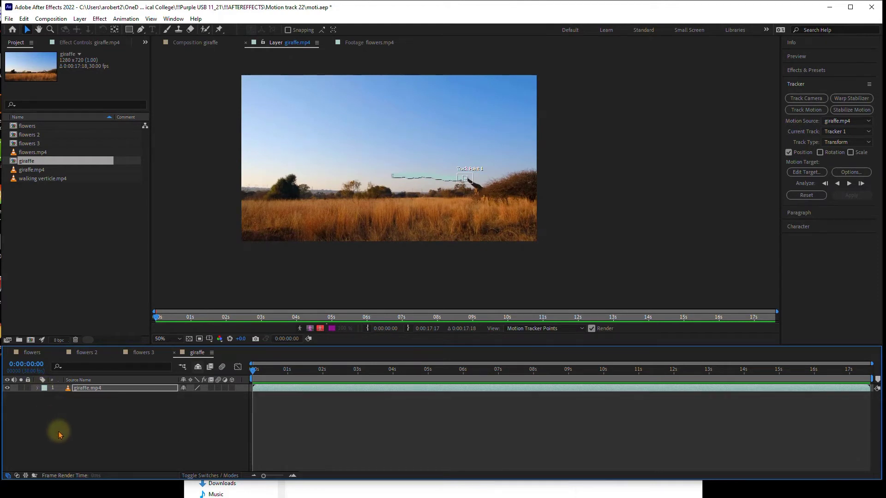
- Add a null object to the giraffe composition and show the composition view instead of the layer view
right_click(70, 419)
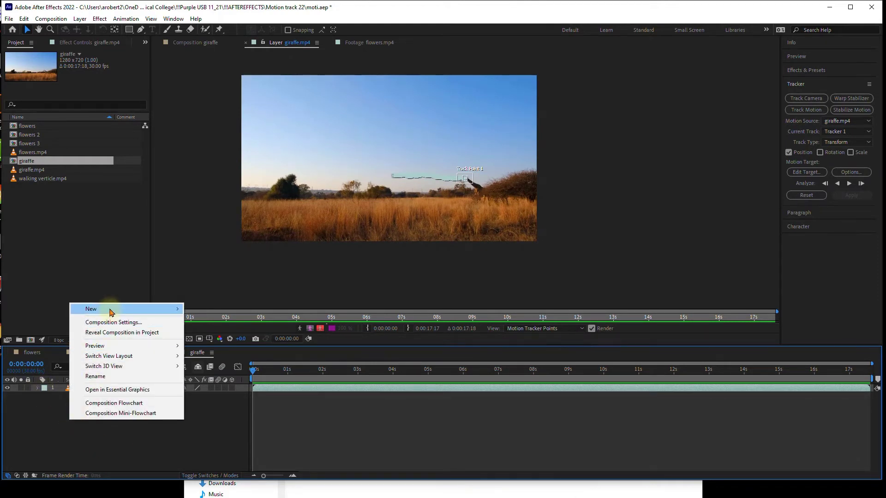
mouse_move(116, 309)
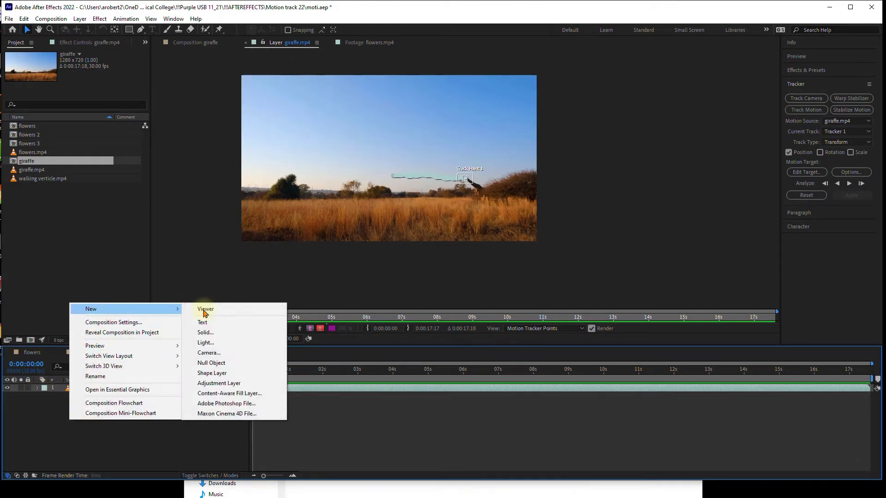
click(222, 363)
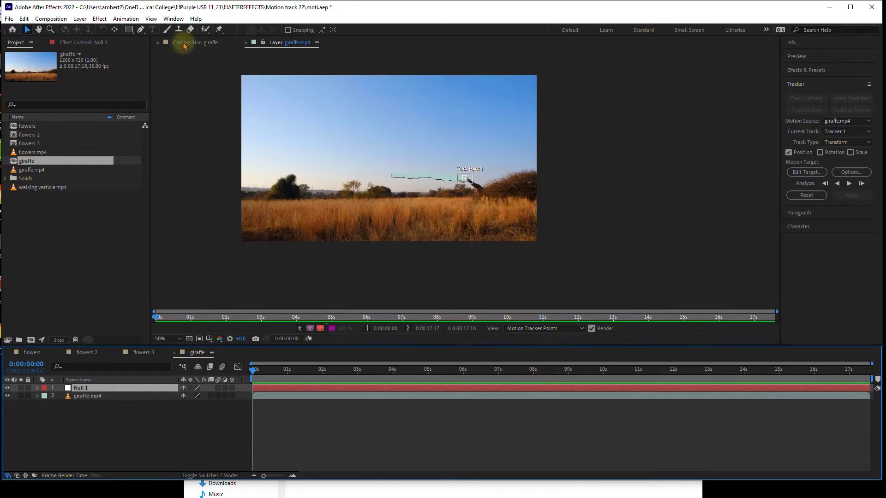
click(184, 43)
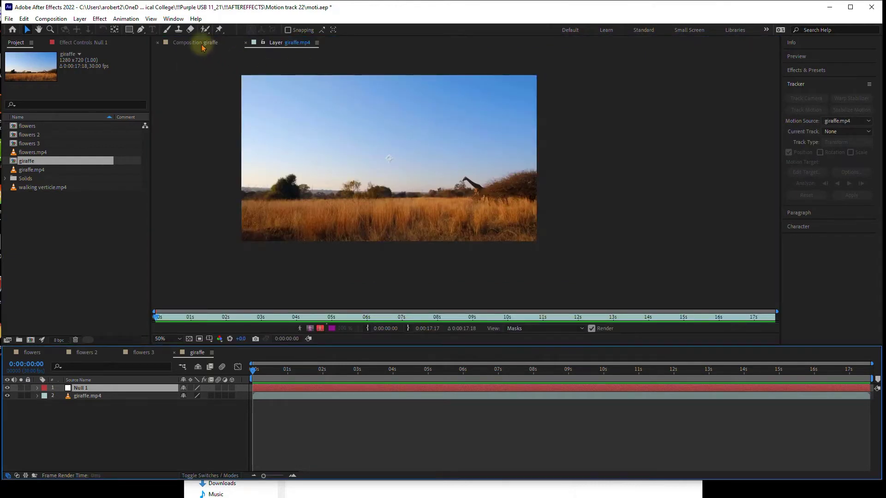
click(202, 44)
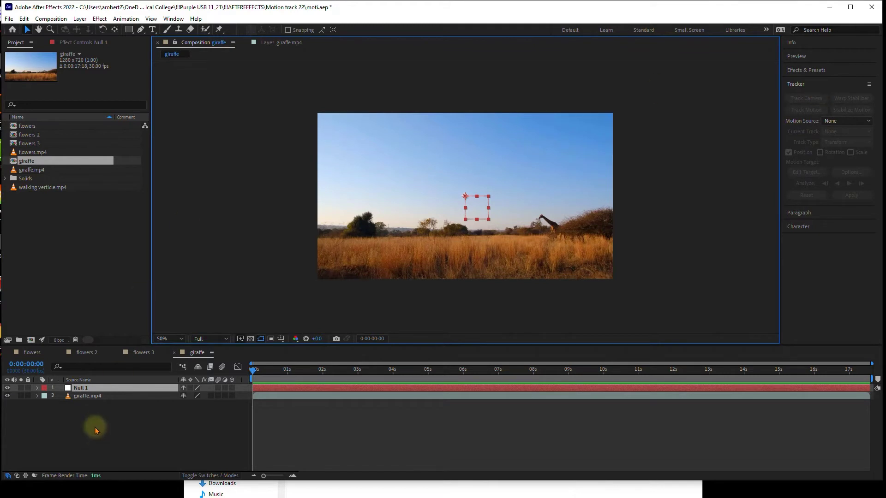
- Choose giraffe.mp4 as the motion source and Tracker 1 as the current track
click(86, 397)
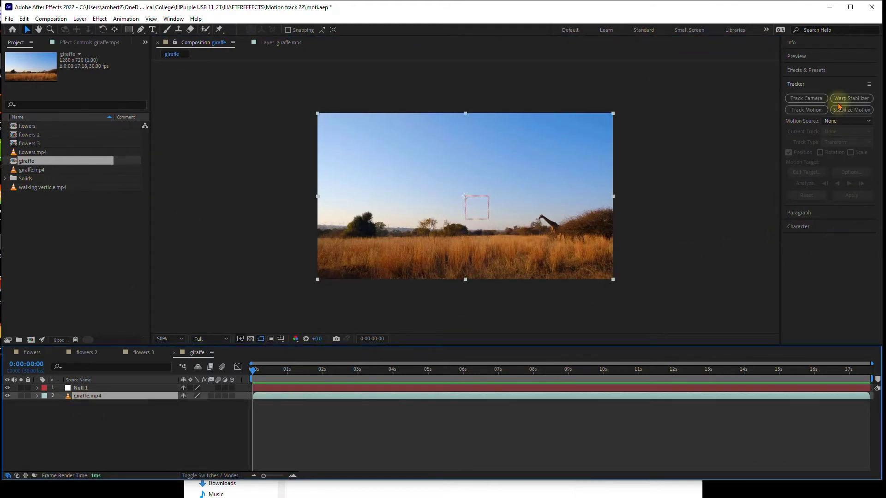
click(864, 123)
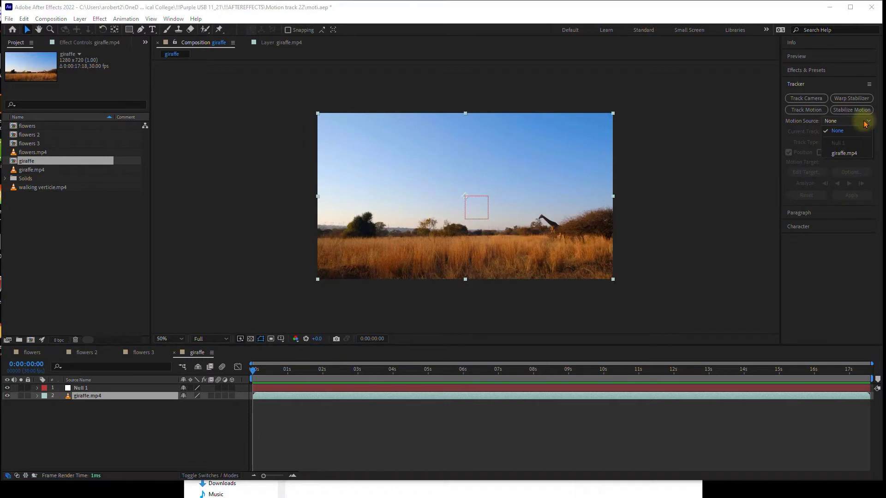
click(849, 153)
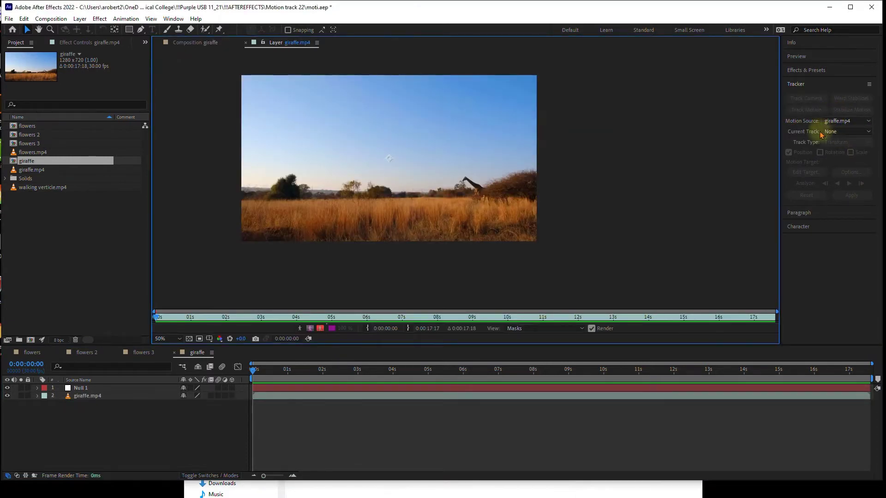
click(863, 131)
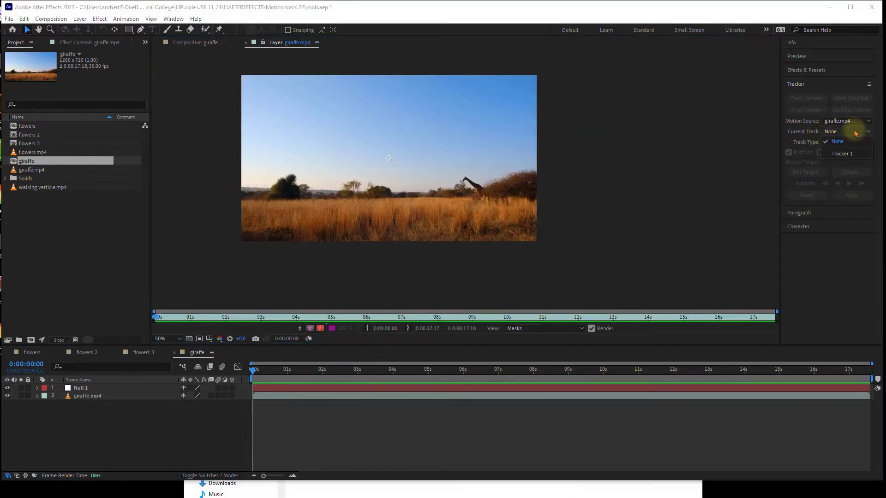
click(851, 153)
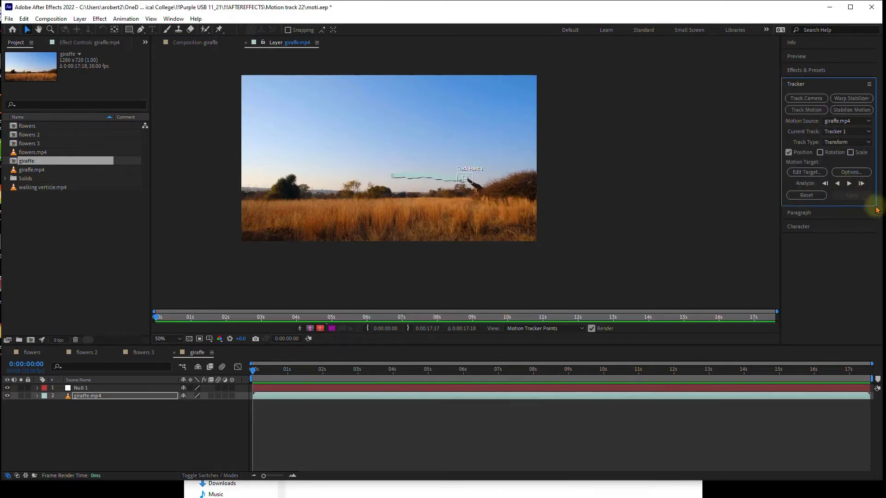
click(258, 374)
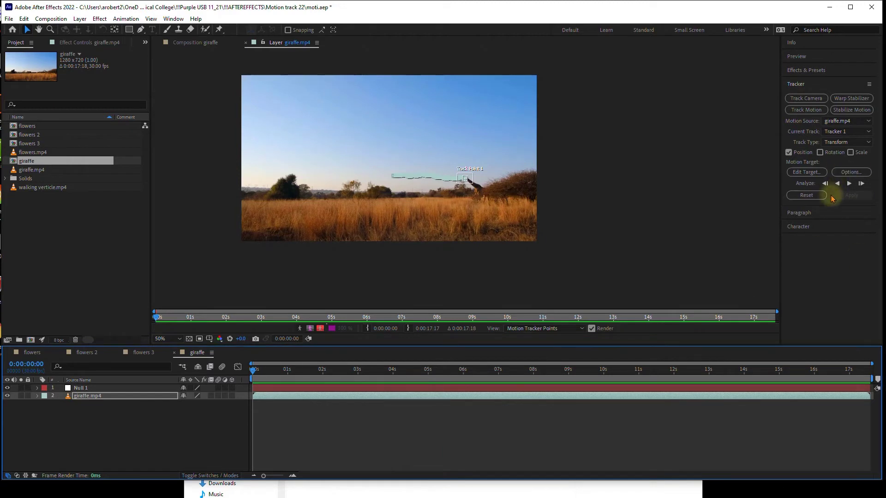
- Apply the track to the Null 1 layer in the X and Y dimensions and scrub the composition to check it
click(806, 173)
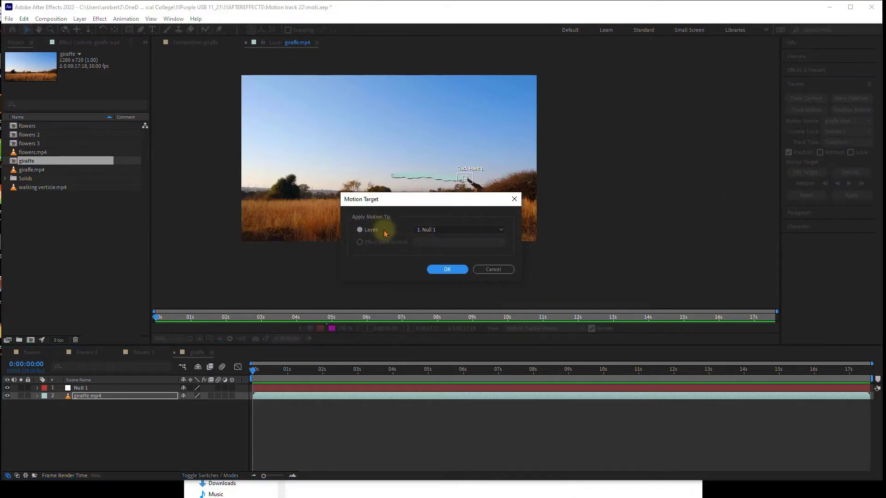
click(435, 270)
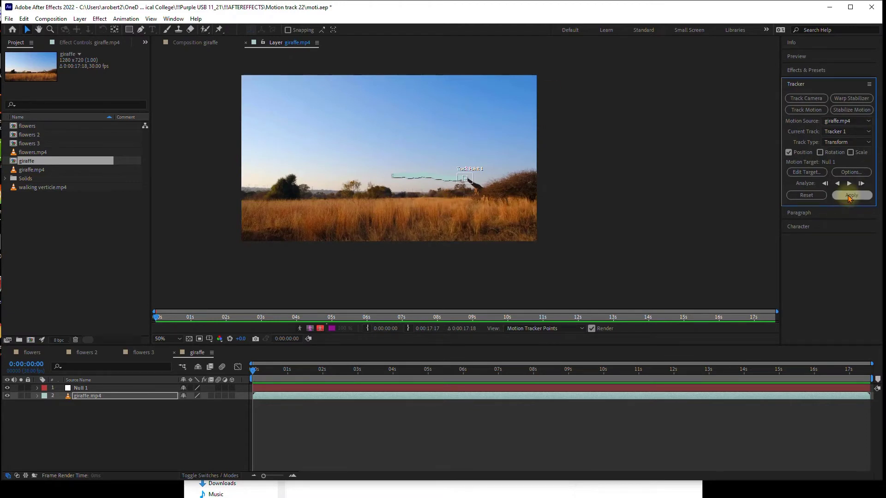
click(850, 197)
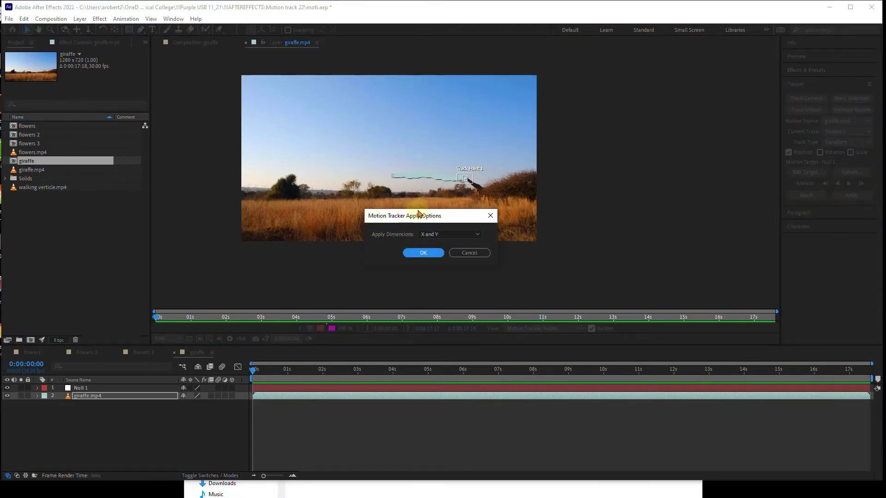
click(423, 254)
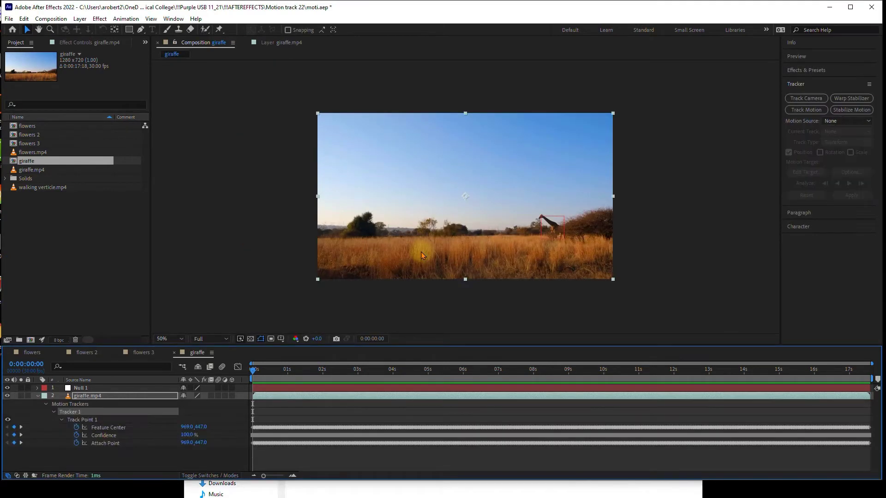
drag(252, 372, 44, 452)
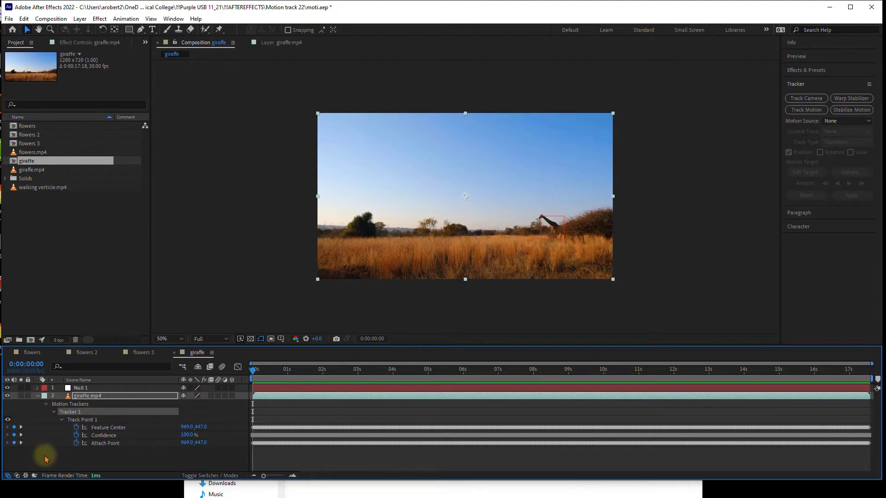
- Draw a white ellipse just above the giraffe's head at the first frame and nudge it slightly up and to the left
click(44, 458)
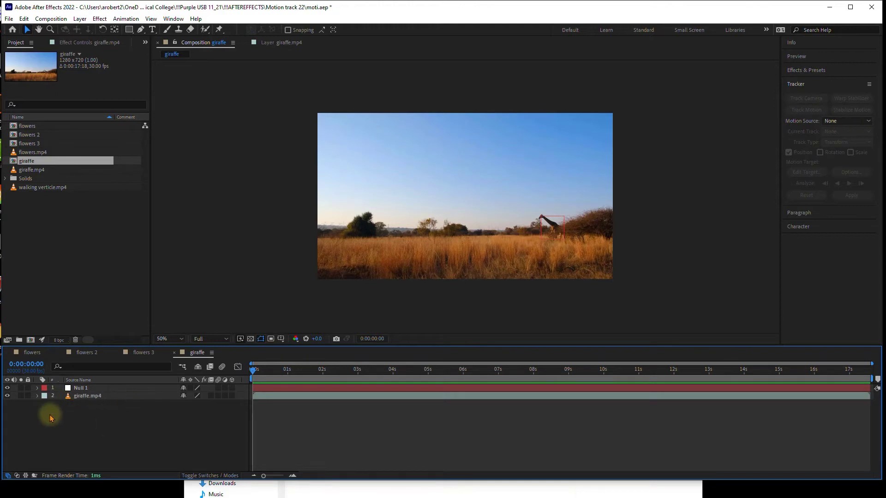
click(129, 29)
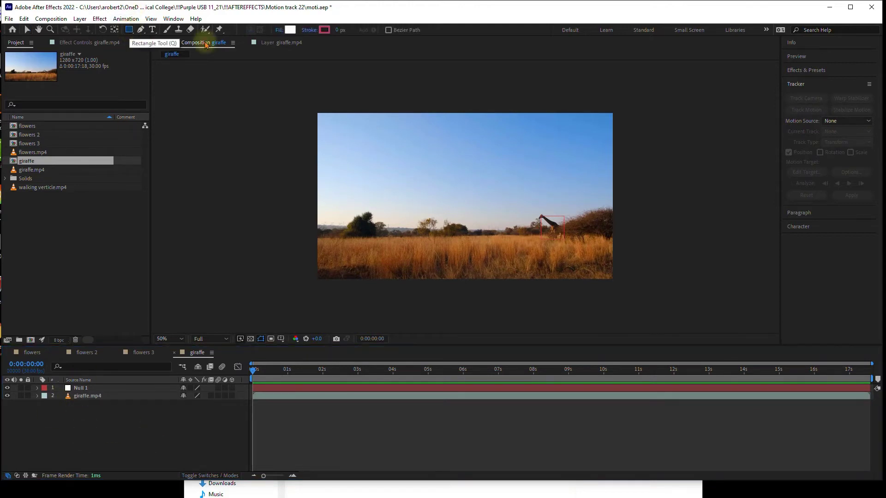
drag(129, 29, 161, 51)
drag(494, 185, 562, 217)
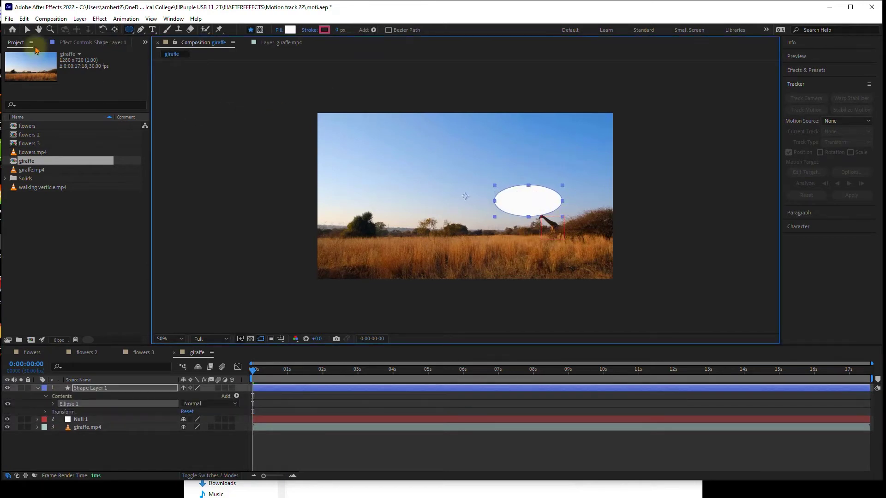
click(27, 29)
drag(520, 192, 516, 190)
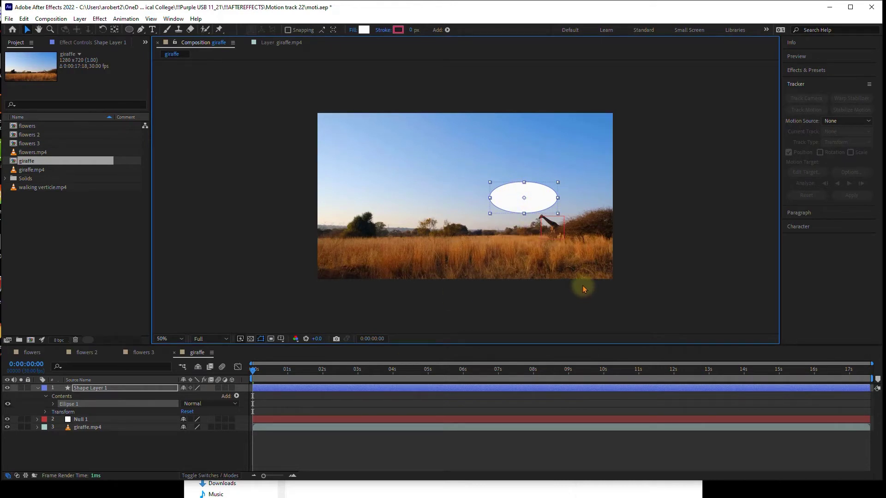
- Use giraffe.mp4 as the motion source and apply Tracker 1 to Shape Layer 1 in the X and Y dimensions
click(90, 428)
click(856, 121)
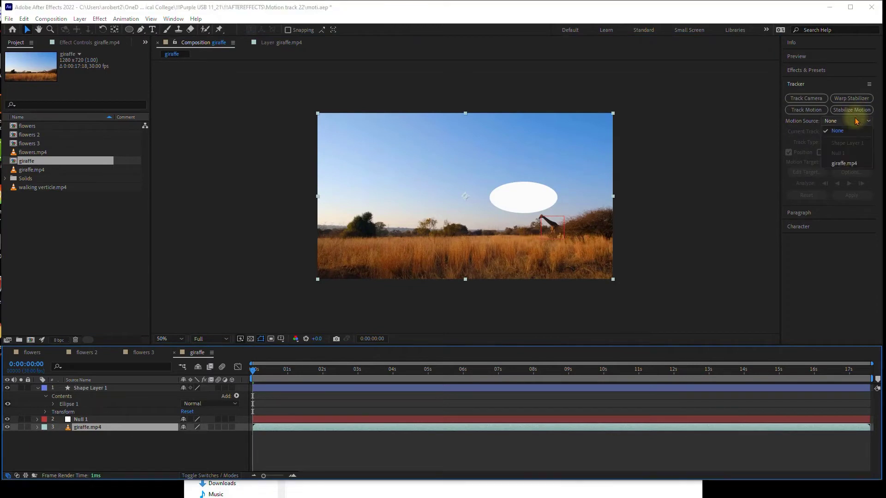
click(842, 164)
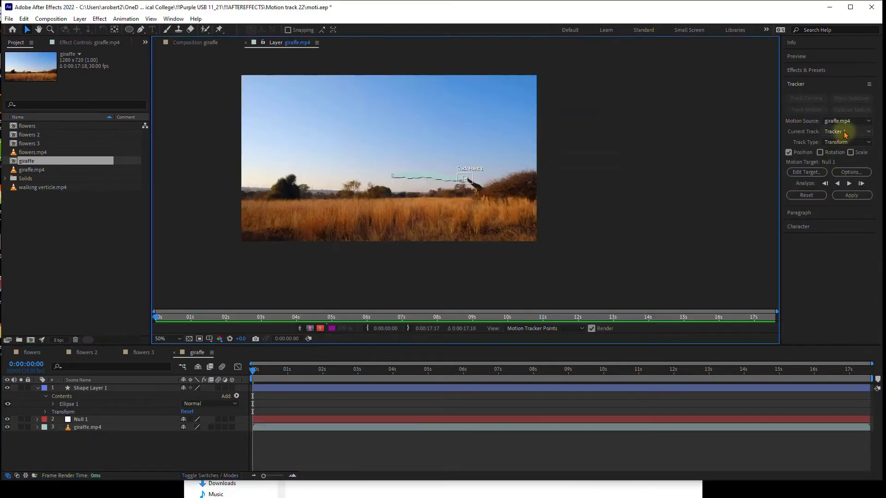
click(806, 172)
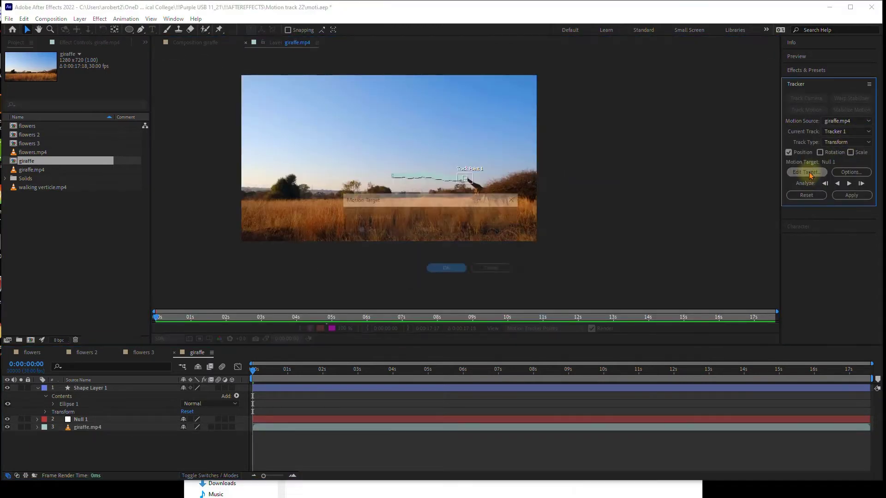
click(451, 231)
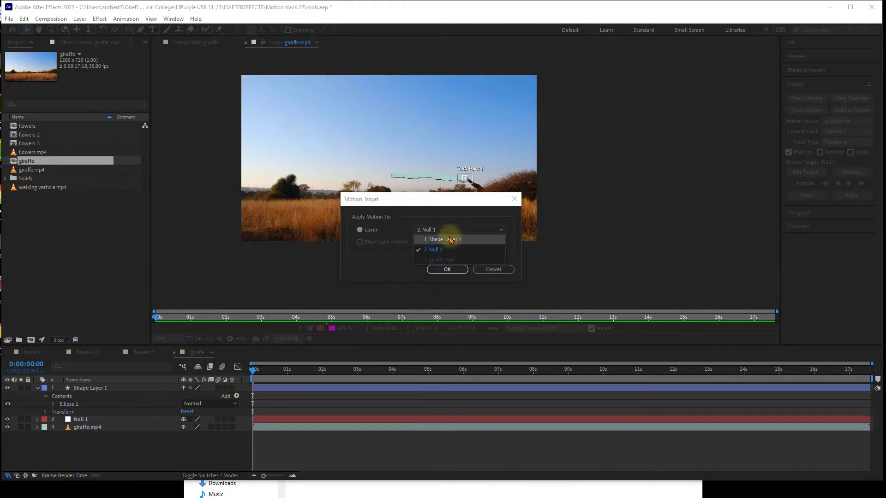
click(448, 239)
click(448, 269)
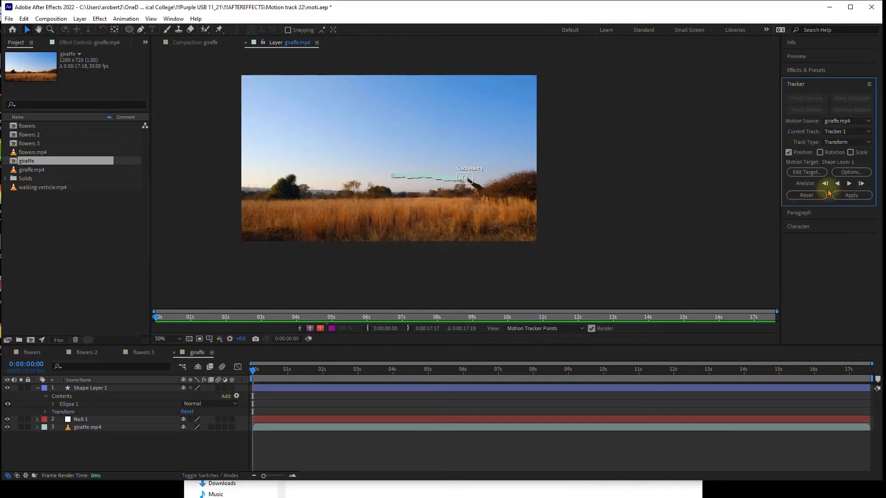
click(852, 195)
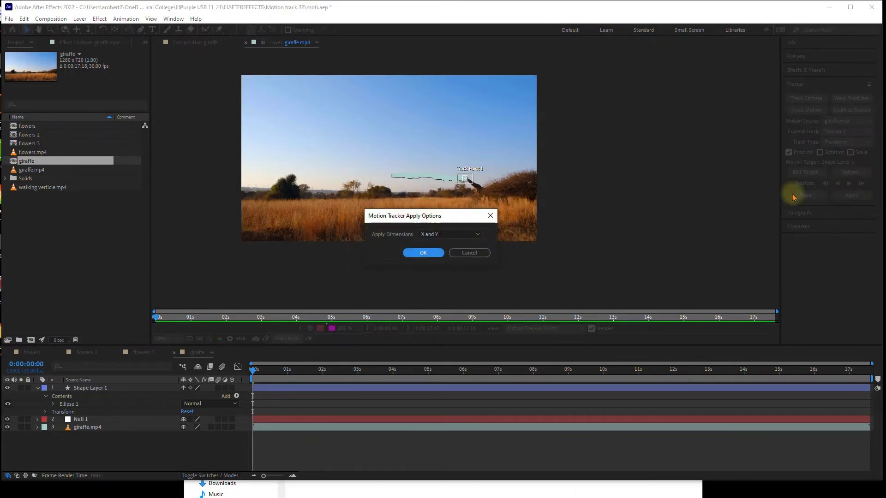
click(416, 250)
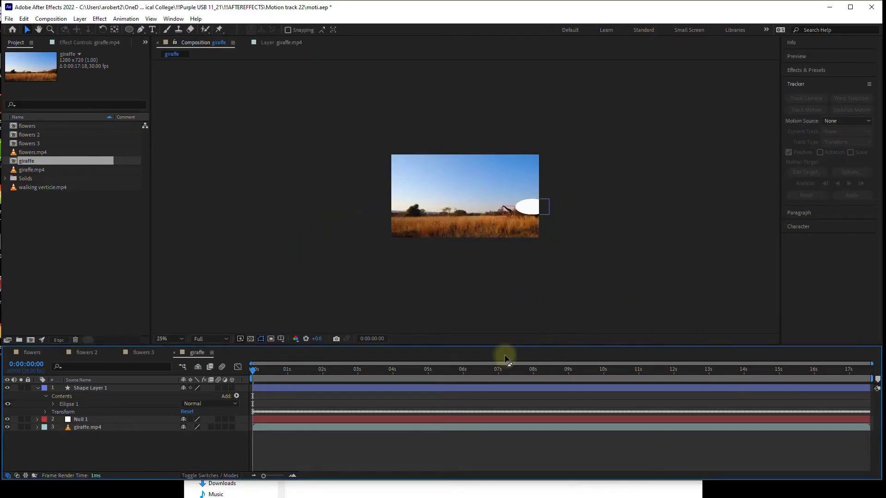
- Preview the ellipse's tracked motion, stop at 0:00:07:17 and move the ellipse above the giraffe's head
click(450, 450)
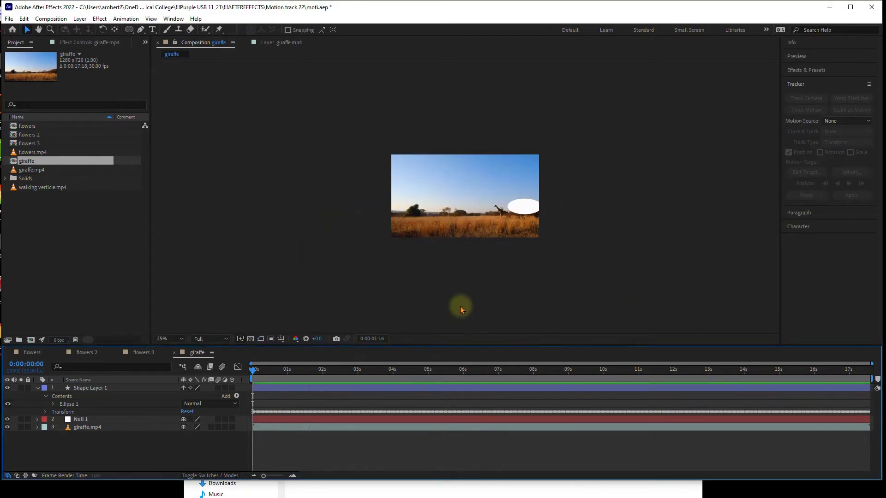
scroll(460, 272, up, 1)
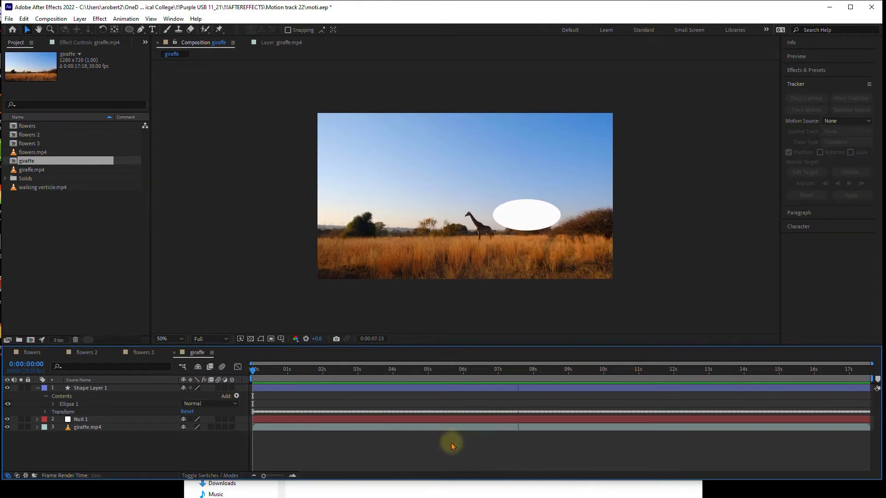
key(space)
click(525, 205)
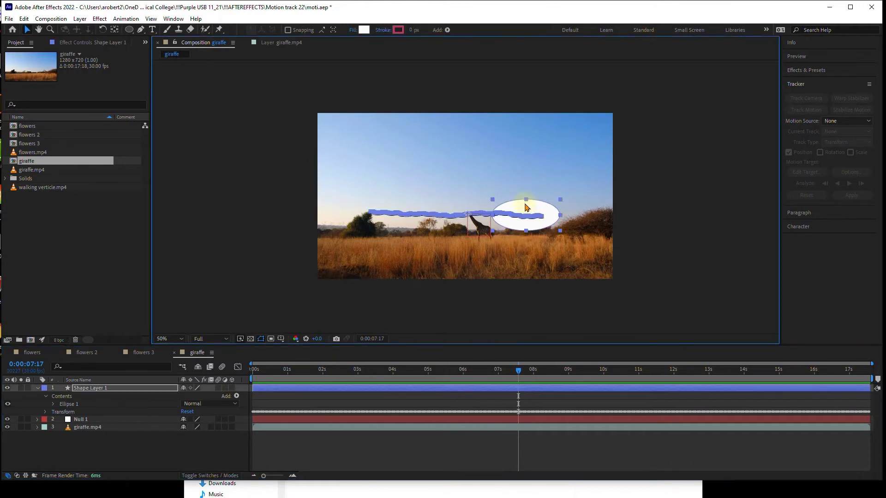
drag(525, 205, 456, 183)
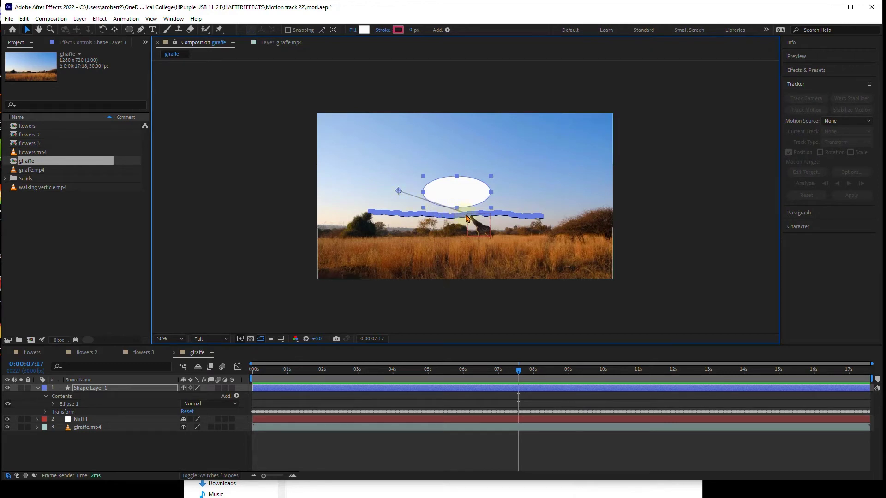
- Reveal Shape Layer 1's Position keyframes and preview them from 0:00:05:05, and delete the layer
click(106, 389)
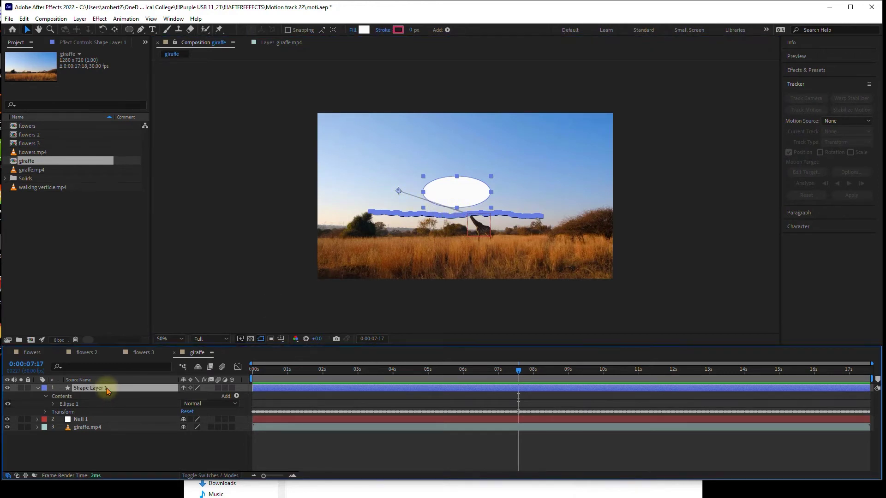
key(p)
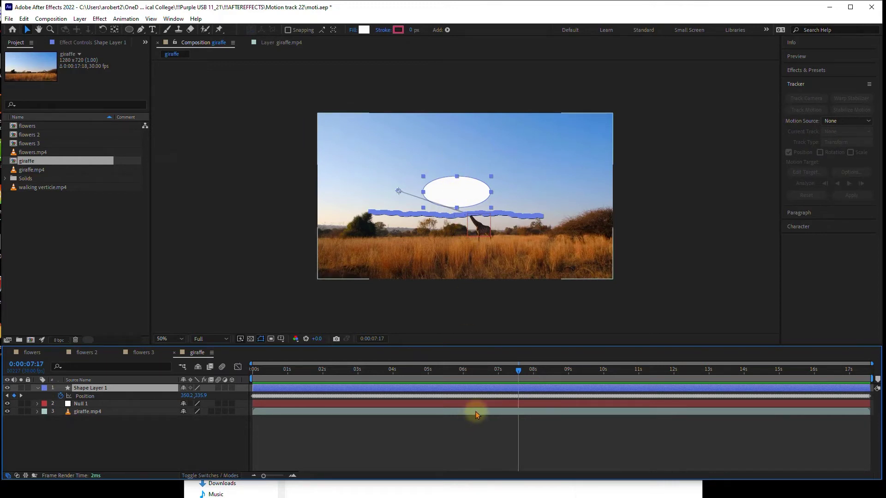
click(434, 370)
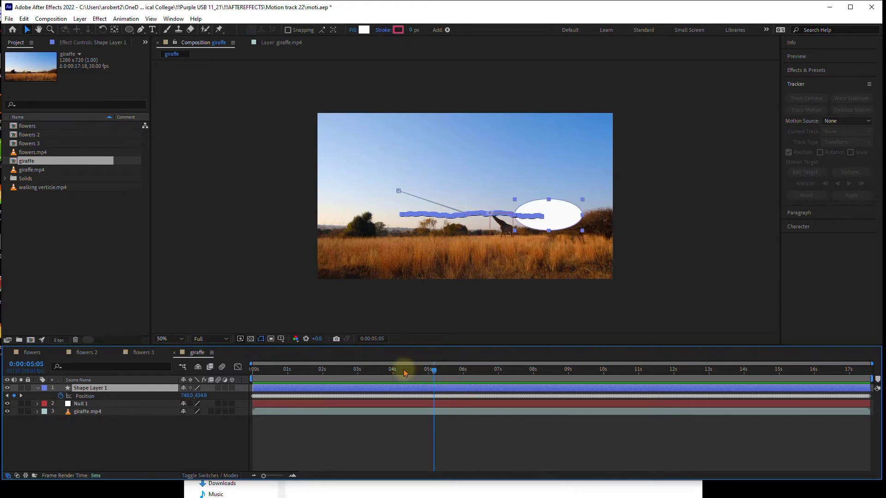
click(409, 449)
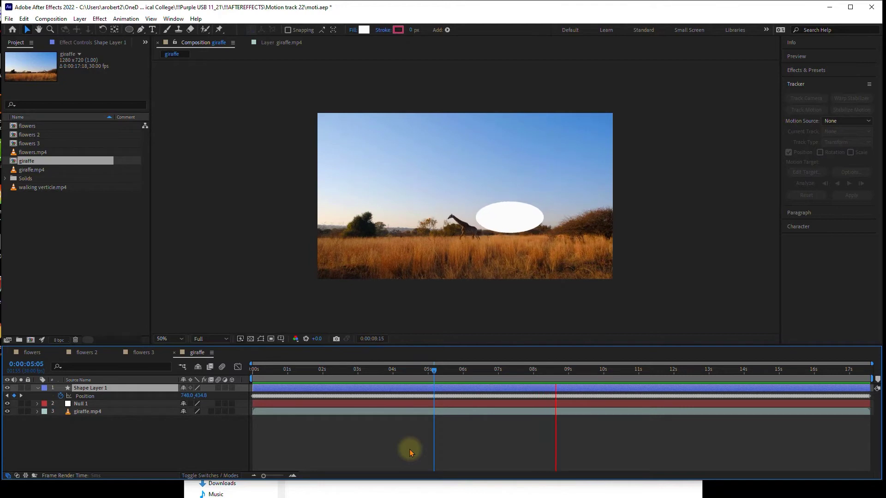
key(space)
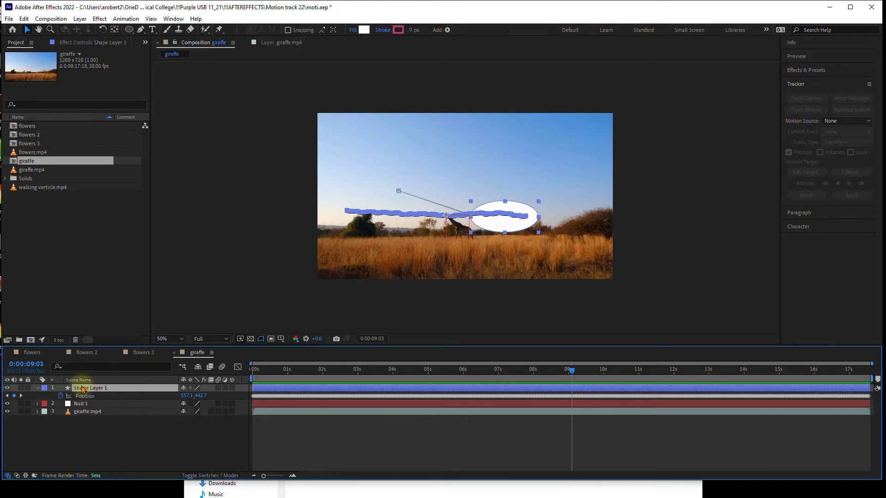
key(Delete)
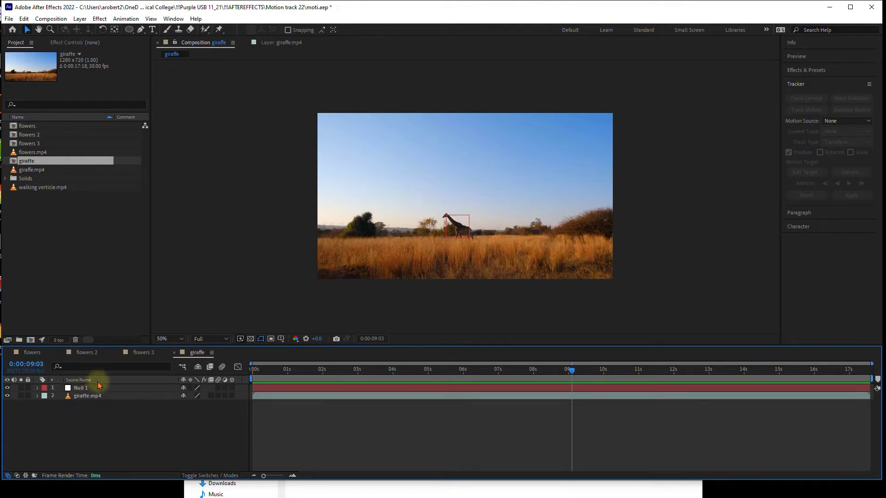
- Choose giraffe.mp4 as the motion source for the tracker and set the track type to Transform
click(84, 396)
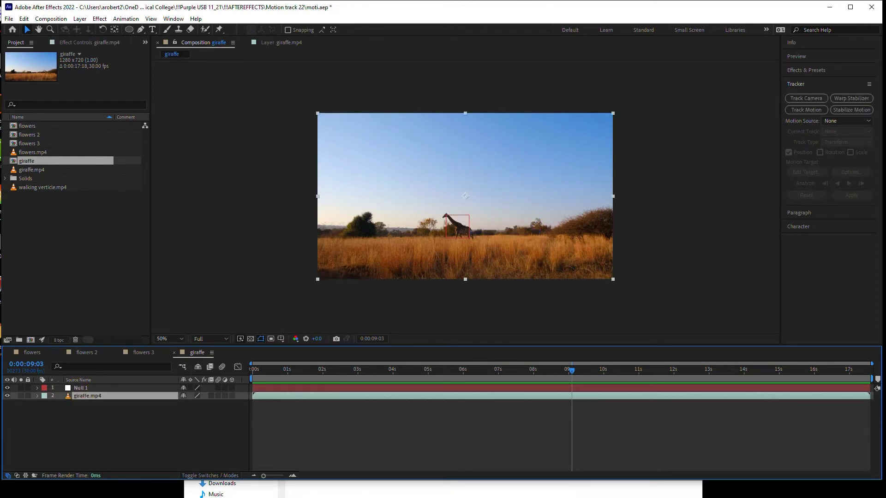
click(867, 122)
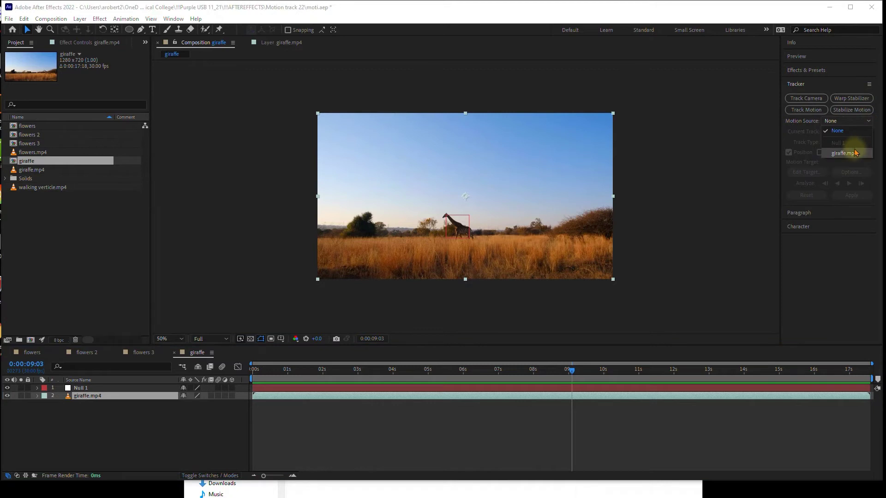
click(855, 153)
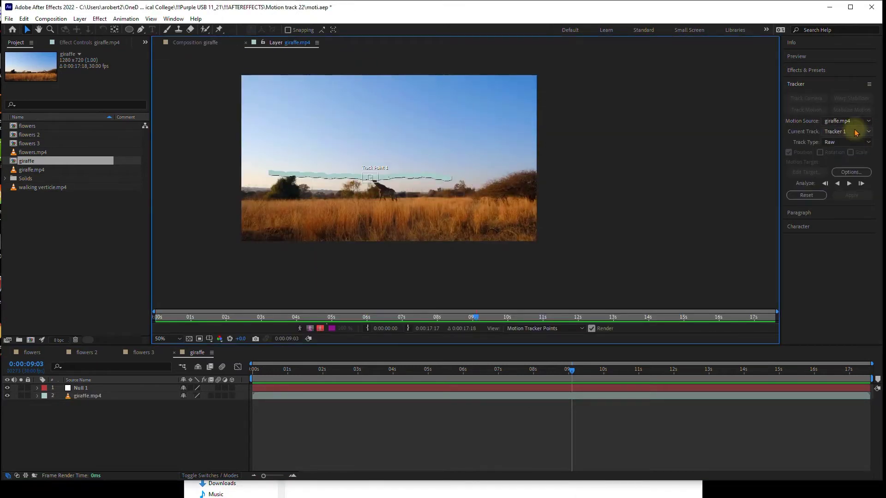
click(854, 142)
click(849, 136)
- Apply the giraffe track to the Null 1 layer and save the project
click(806, 172)
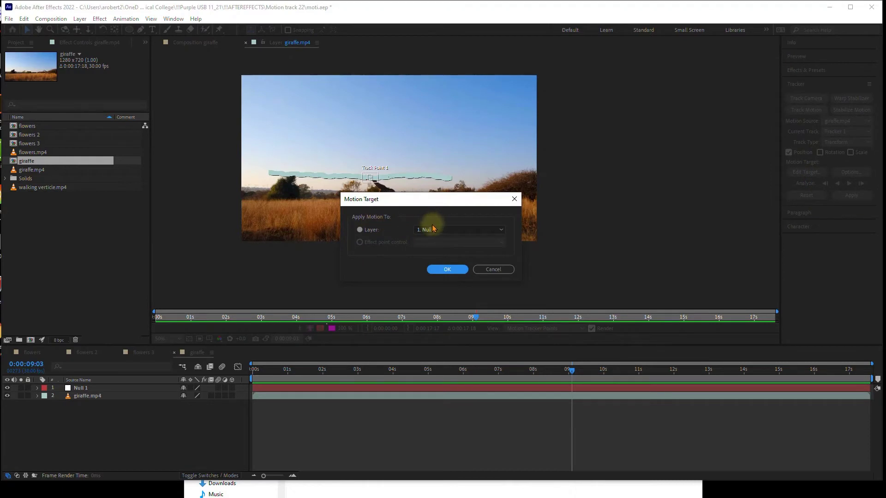
click(447, 269)
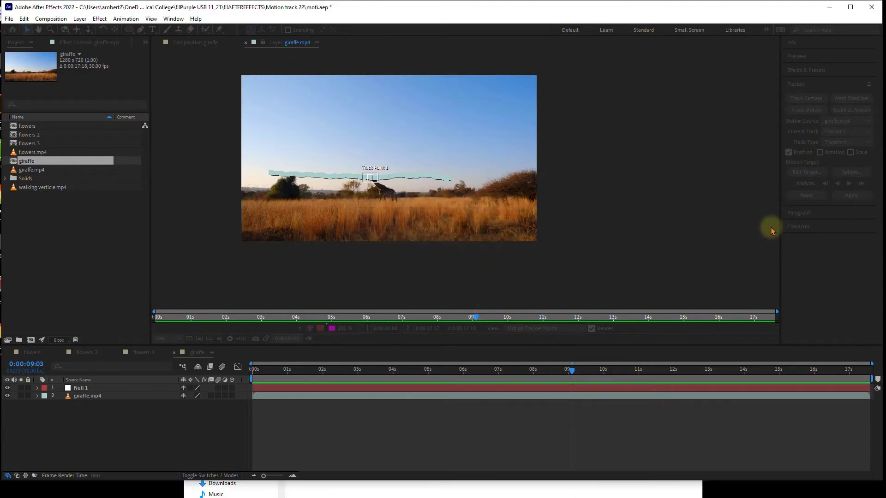
click(853, 198)
click(433, 253)
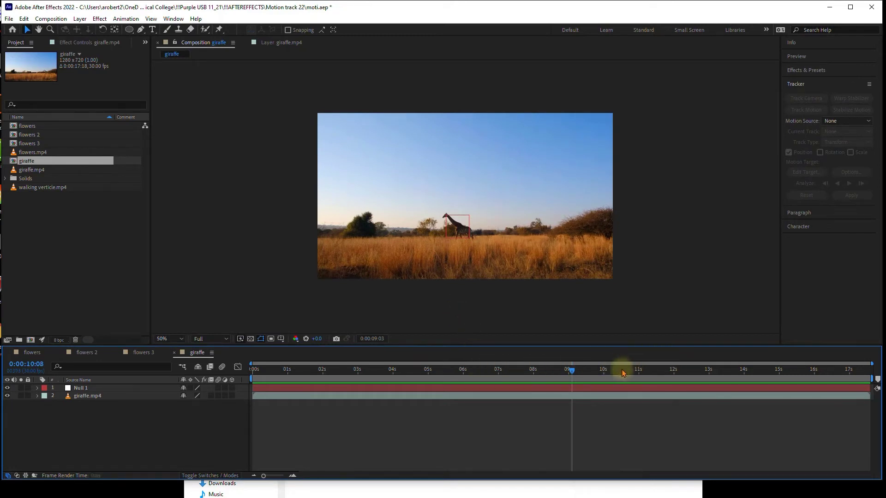
drag(623, 373, 330, 376)
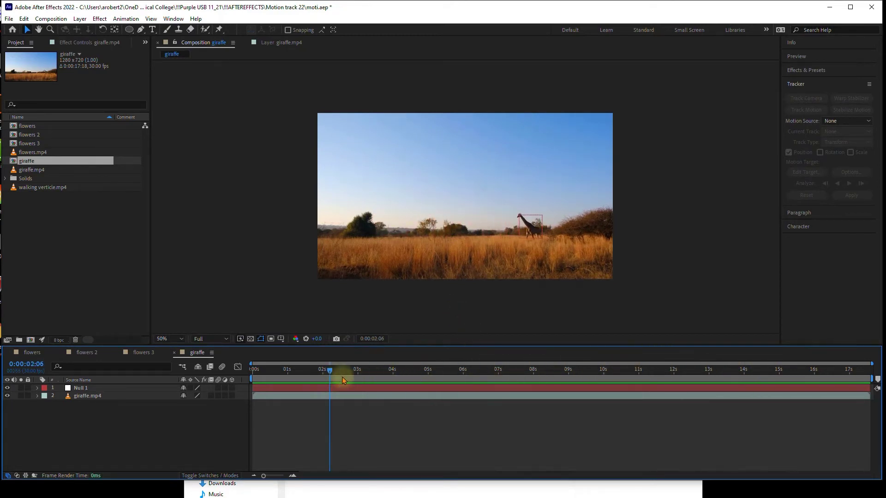
key(ctrl+s)
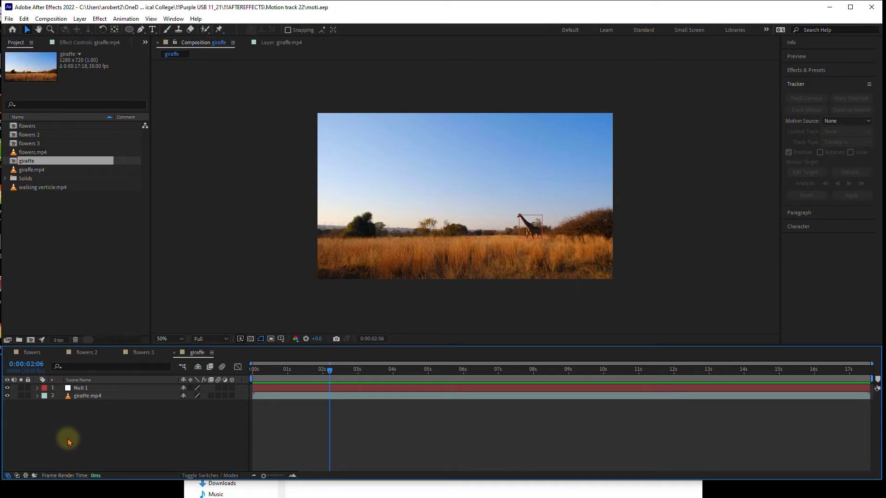
- At the first frame, draw a large white ellipse above the giraffe's head and a small one between it and the head
click(129, 31)
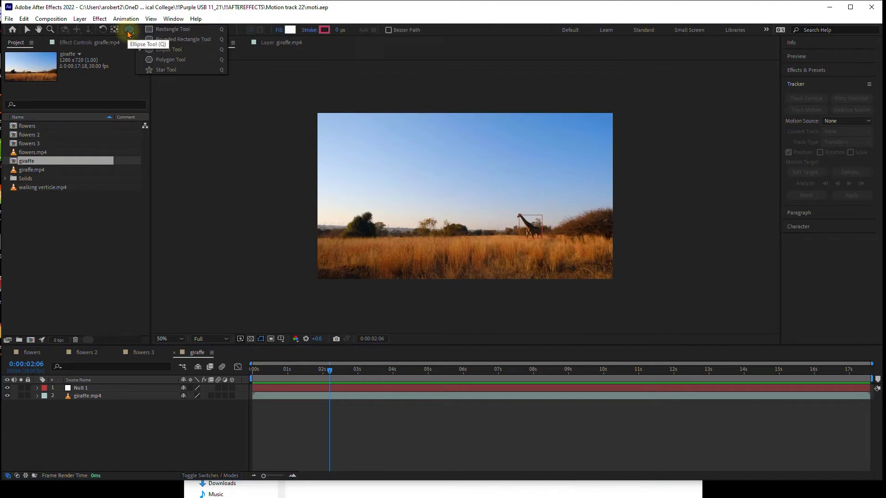
click(160, 50)
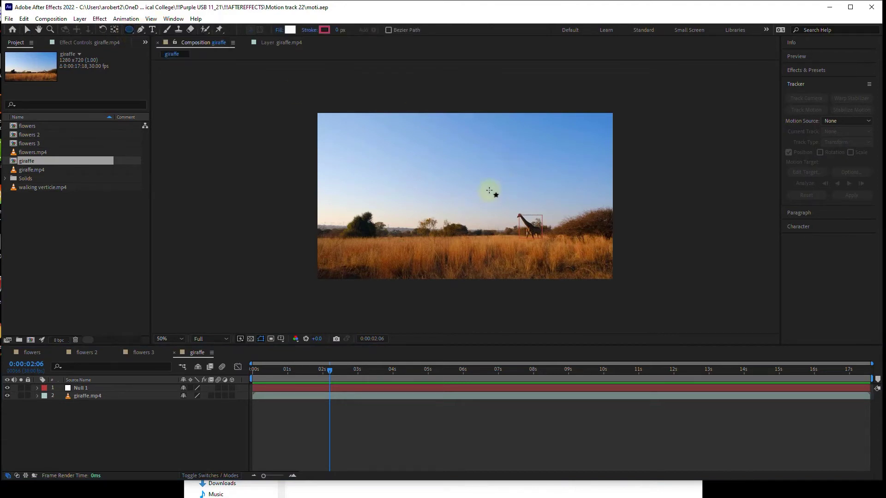
drag(329, 370, 243, 371)
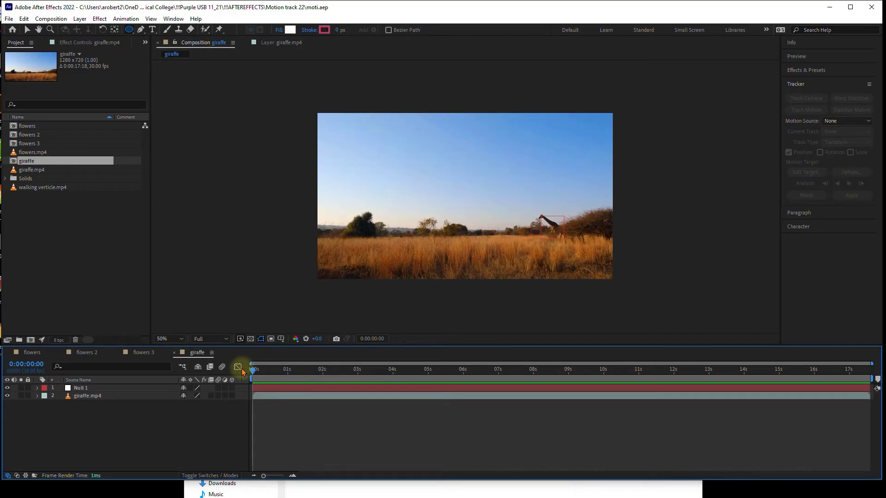
drag(488, 179, 540, 211)
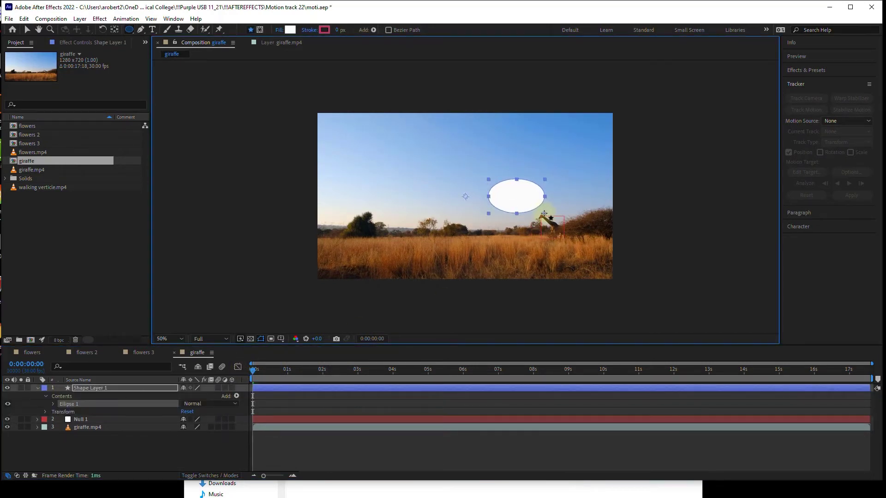
key(ctrl+d)
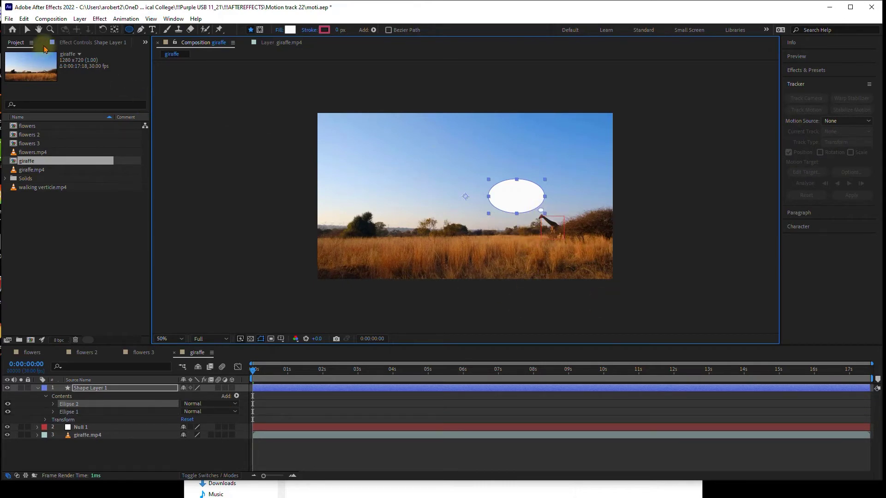
- Move the large ellipse slightly up and to the left, away from the small ellipse near the giraffe's head
click(28, 30)
drag(513, 194, 508, 191)
scroll(541, 211, up, 2)
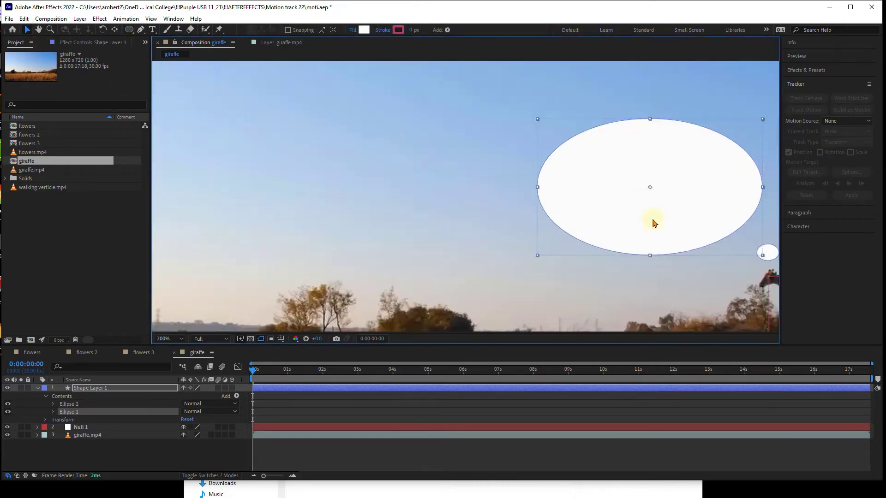
- Position the large and small ellipses above and left of the giraffe's head and draw a third small ellipse between them
drag(653, 222, 461, 194)
mouse_move(581, 223)
mouse_down()
mouse_move(564, 215)
mouse_move(590, 237)
mouse_move(562, 237)
mouse_up()
click(128, 31)
click(27, 30)
drag(562, 217, 549, 218)
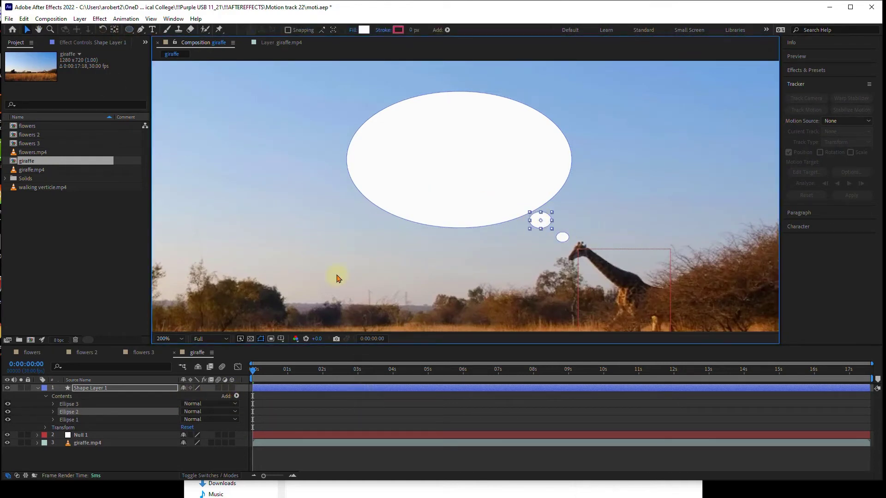
scroll(337, 277, down, 2)
click(121, 455)
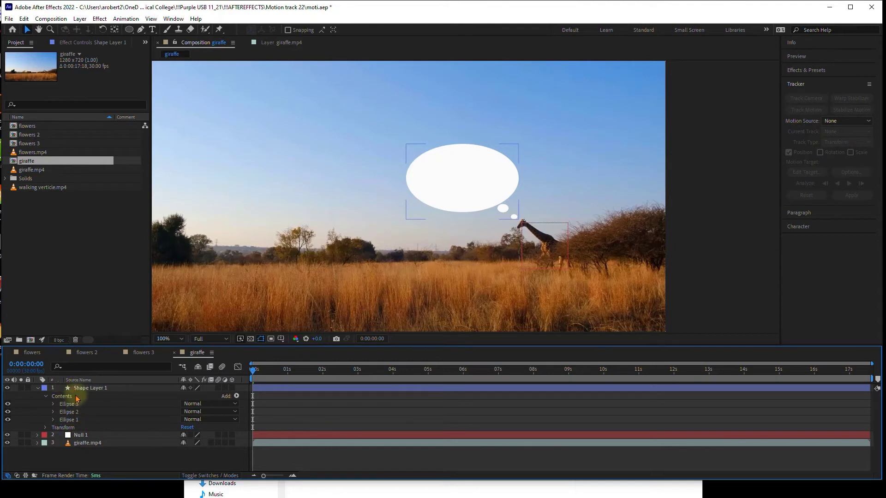
- Select Shape Layer 1 and show the Parent & Link column in the giraffe timeline
click(88, 388)
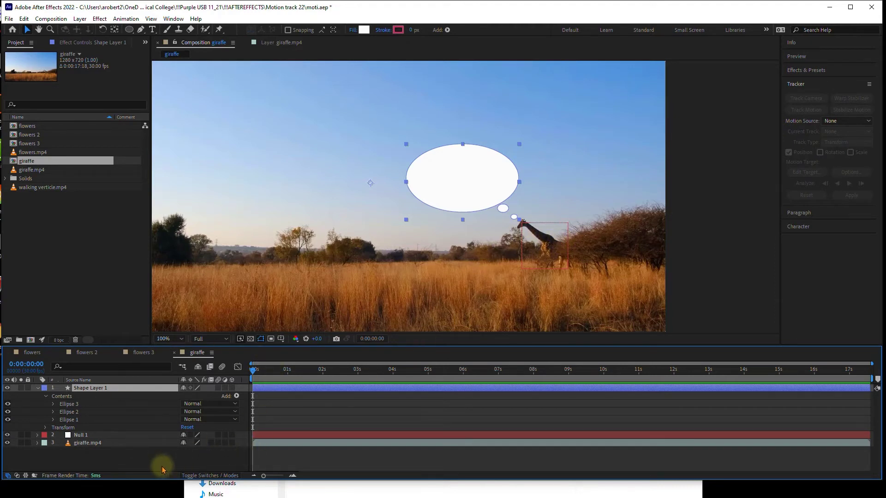
right_click(195, 356)
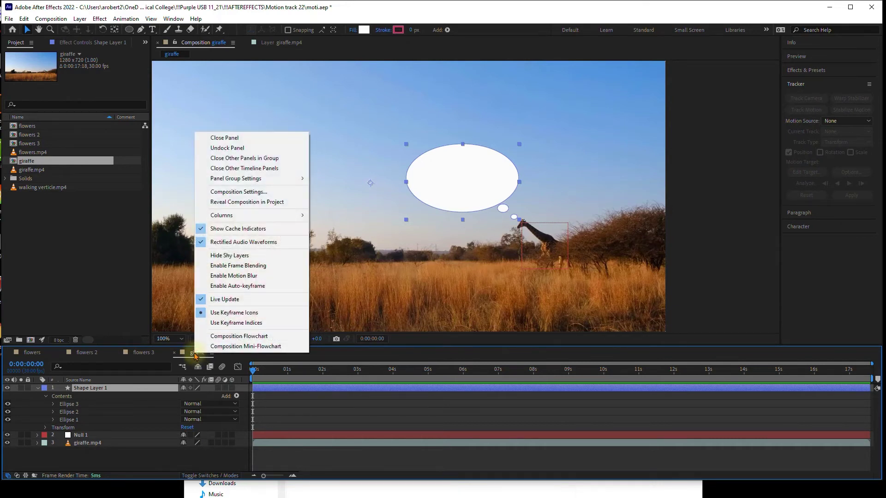
mouse_move(237, 217)
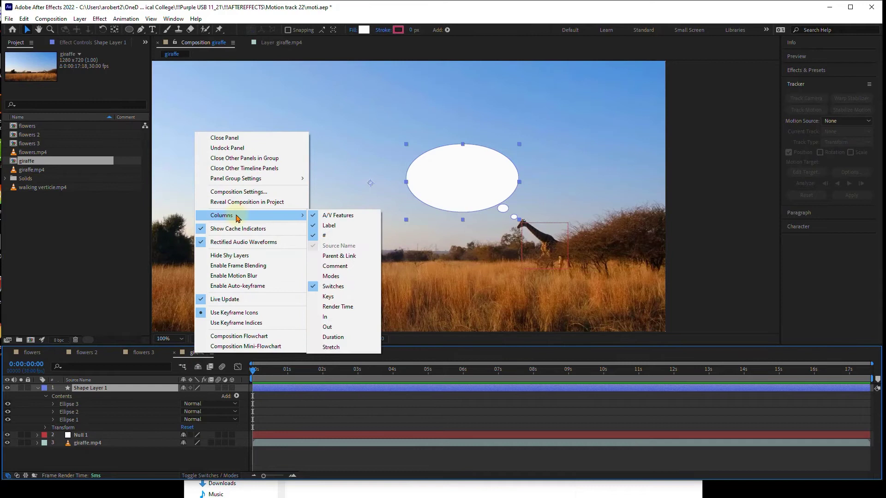
click(331, 256)
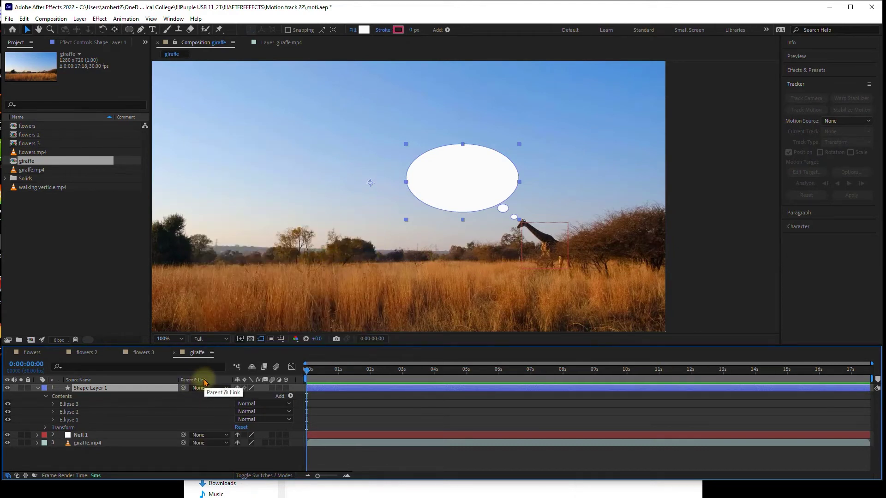
- Parent Shape Layer 1 to the Null 1 layer
click(219, 388)
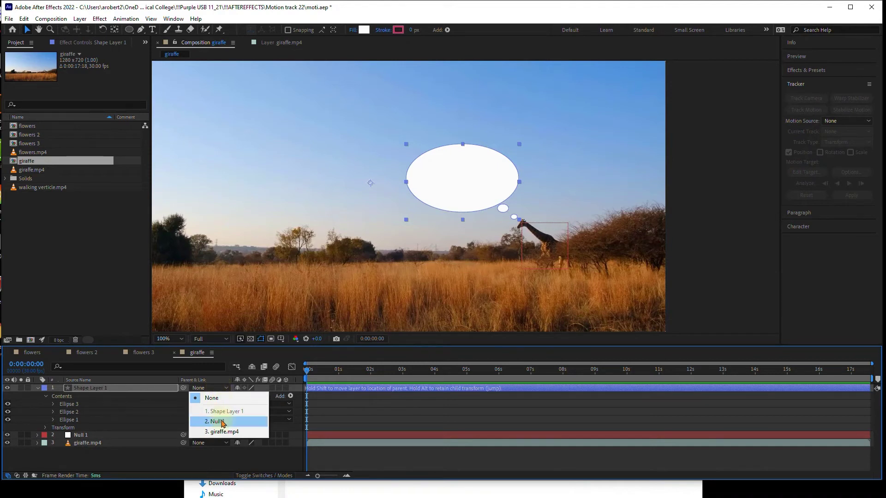
click(213, 381)
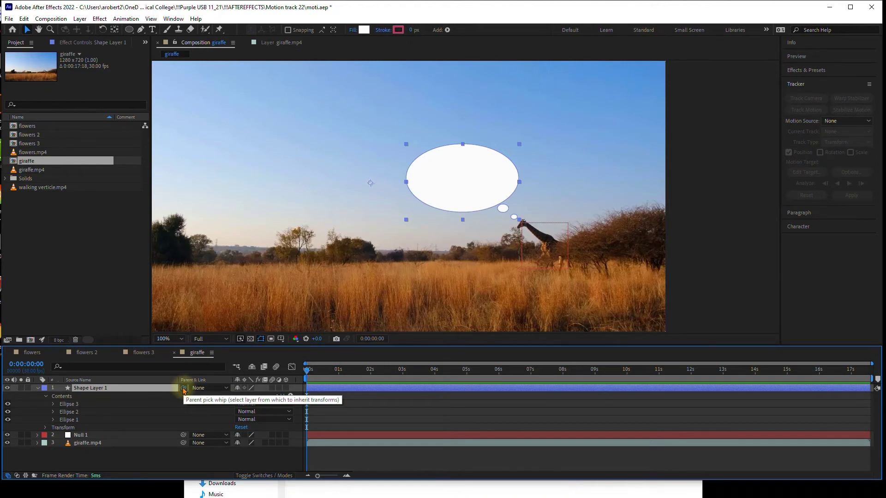
drag(183, 390, 98, 440)
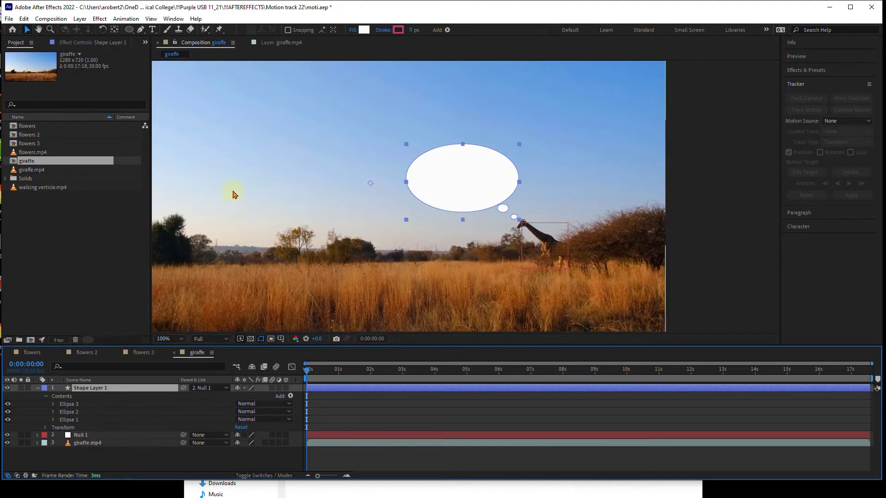
- Preview the thought bubble following the giraffe, then return the playhead to the start
scroll(234, 191, down, 2)
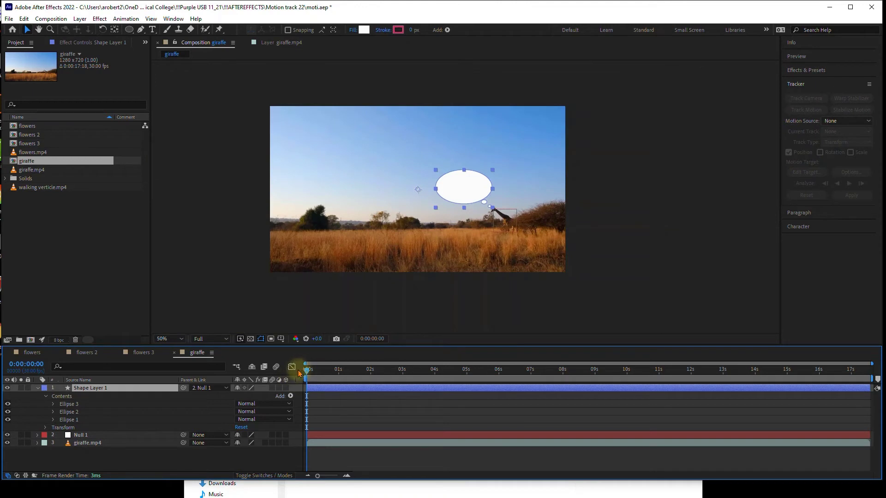
key(space)
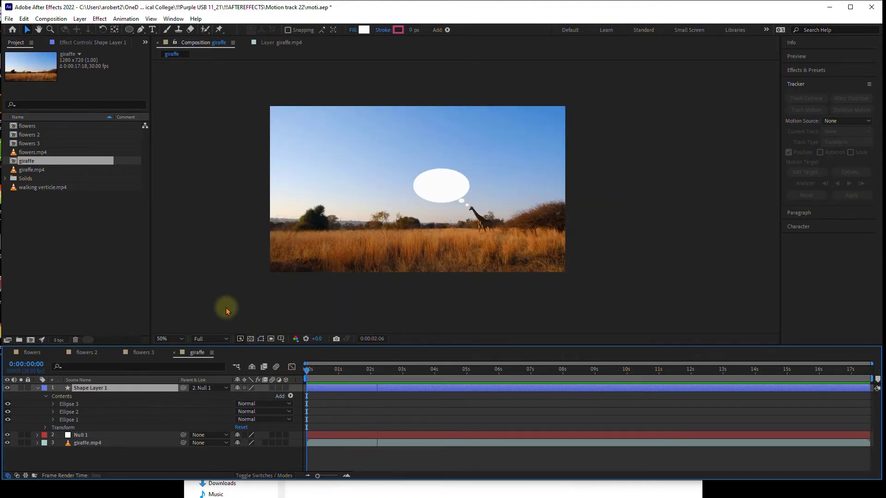
drag(307, 368, 296, 387)
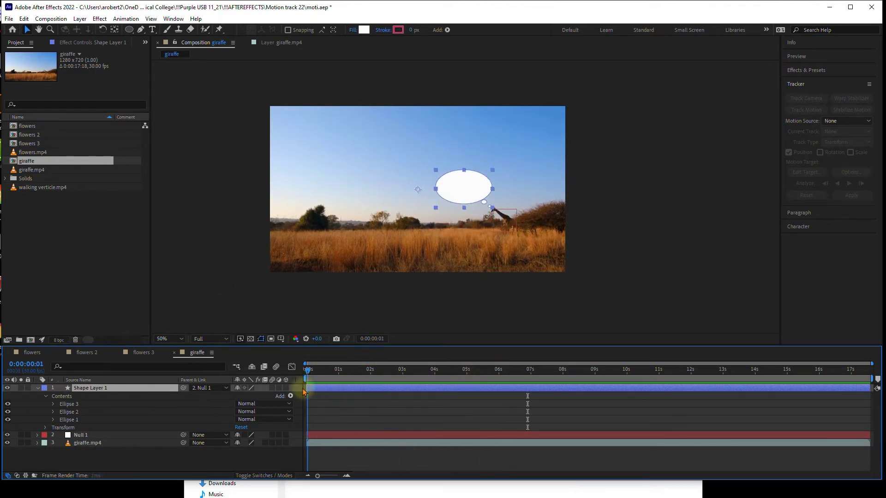
- Center Shape Layer 1's anchor point on the bubble, keyframe Scale from 0% at the first frame to 100% at 1 second, and preview
click(46, 397)
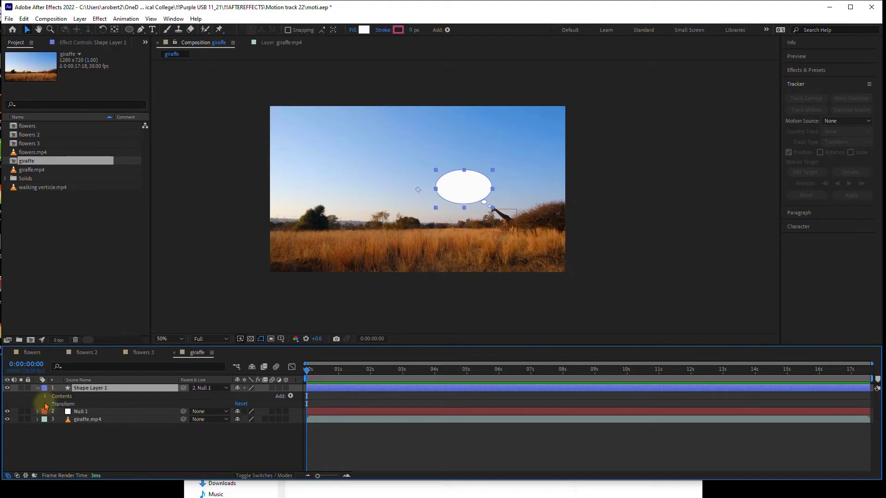
click(46, 404)
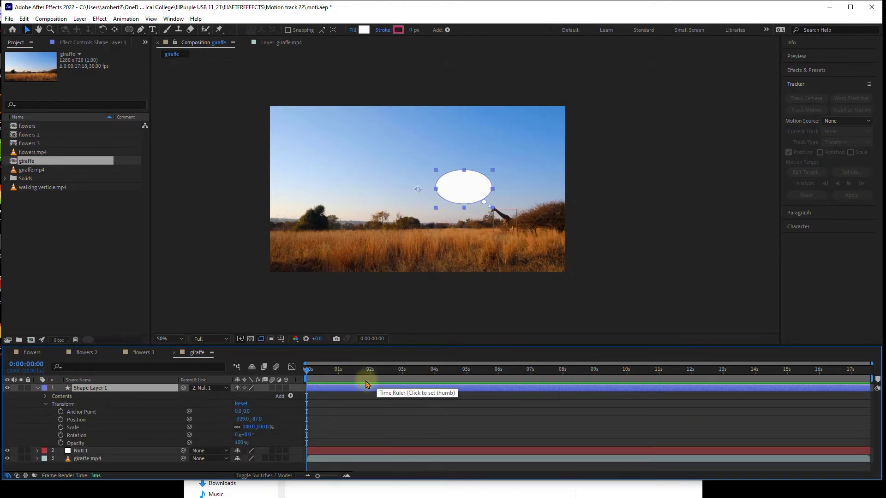
drag(308, 371, 339, 372)
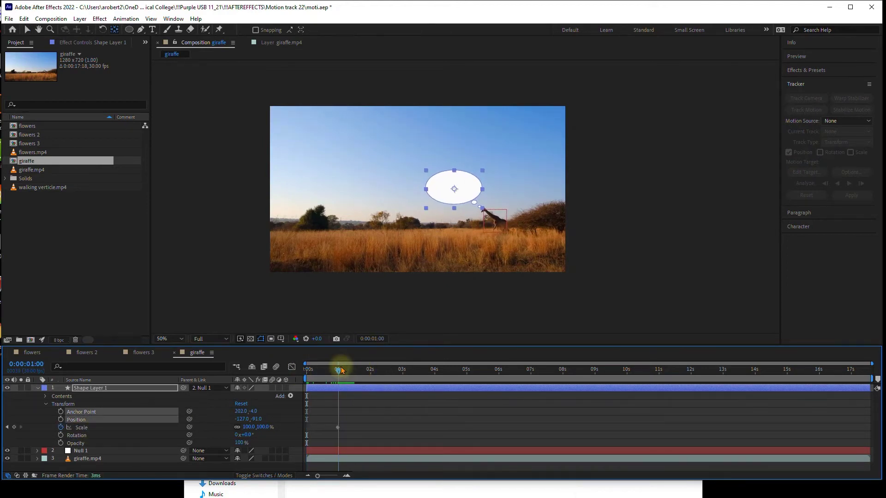
drag(342, 371, 296, 369)
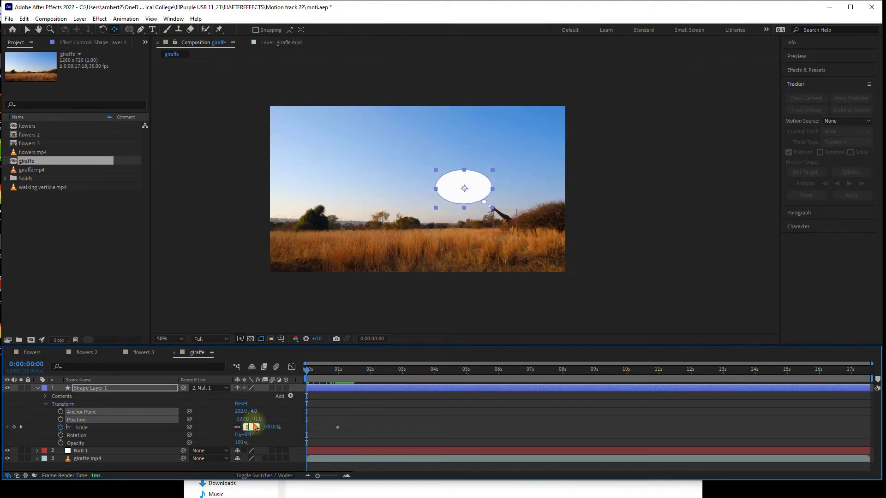
key(Return)
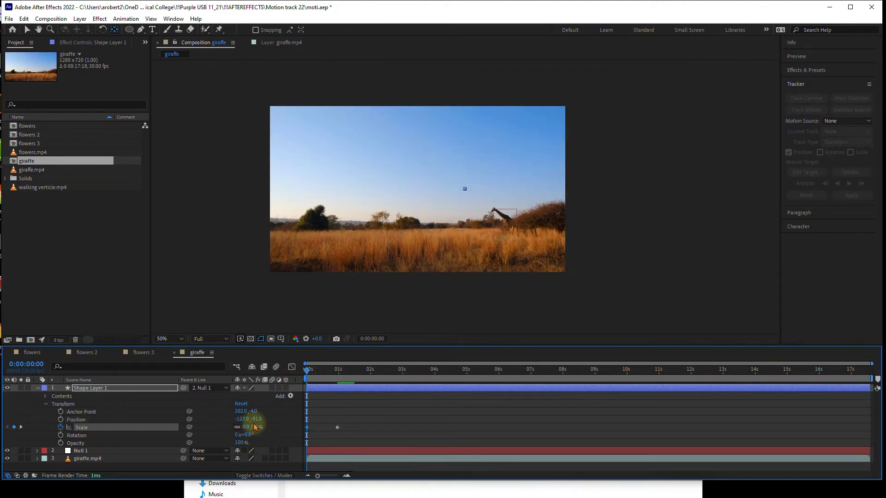
key(space)
key(space)
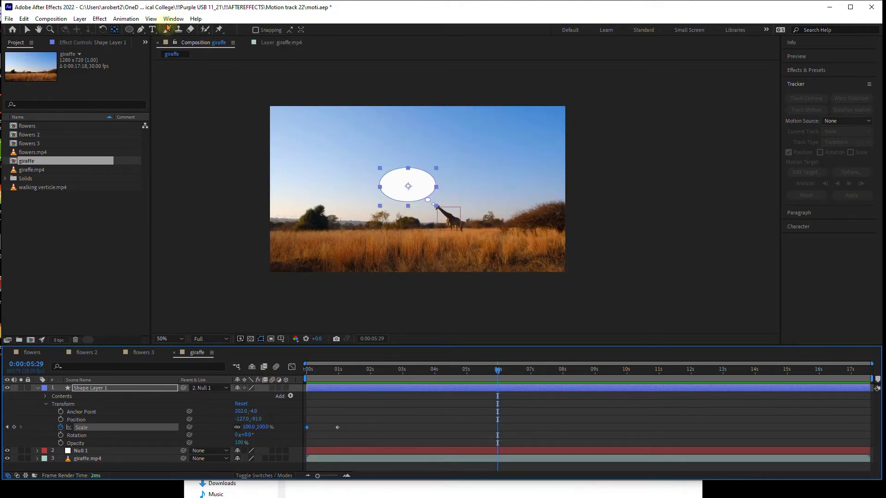
click(38, 388)
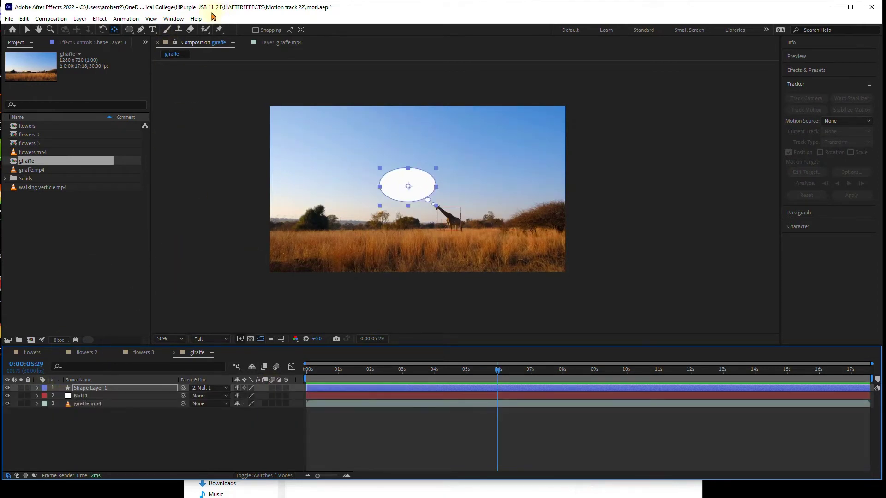
- Add the two-line text "AROB ROX" and place it inside the large ellipse at 0:00:00:29
click(152, 30)
click(375, 143)
text(AROB)
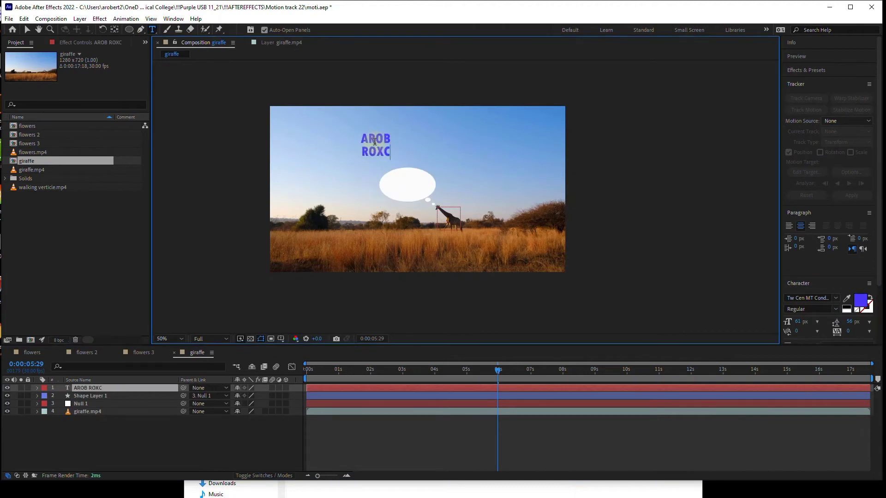
key(BackSpace)
click(26, 30)
click(338, 369)
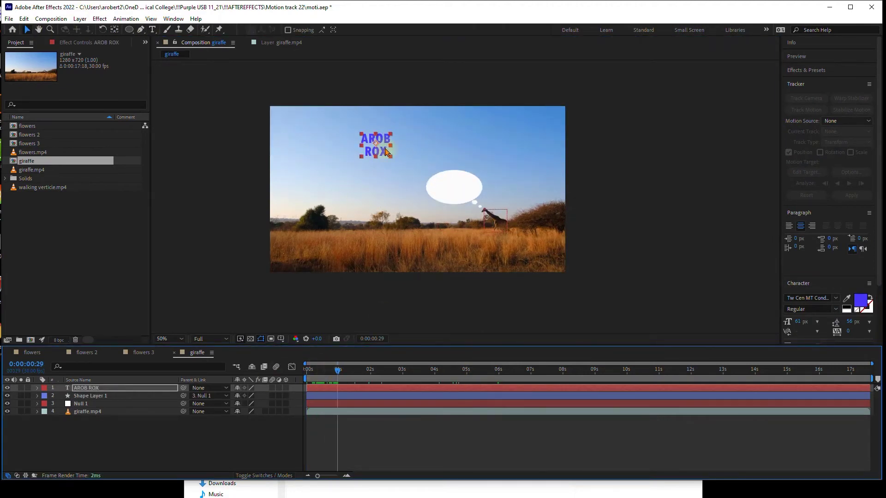
drag(388, 140, 465, 183)
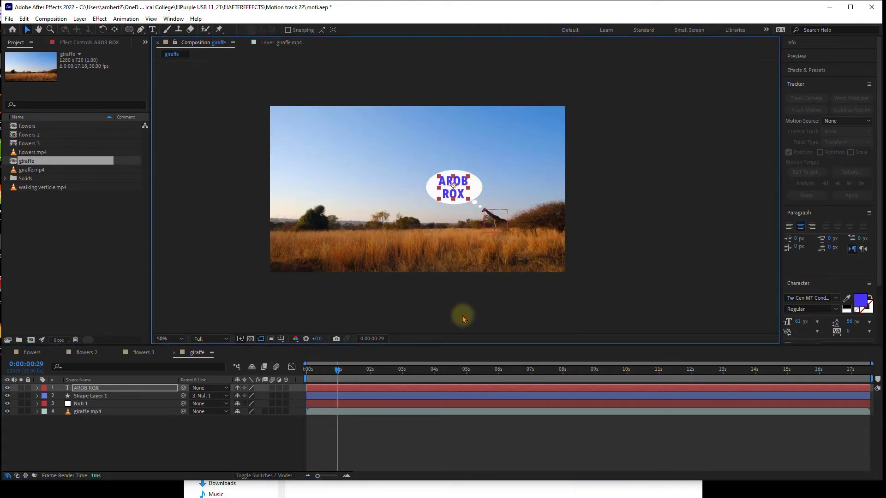
click(463, 316)
- Parent the AROB ROX text layer to Null 1 and preview the composition from the start
click(87, 380)
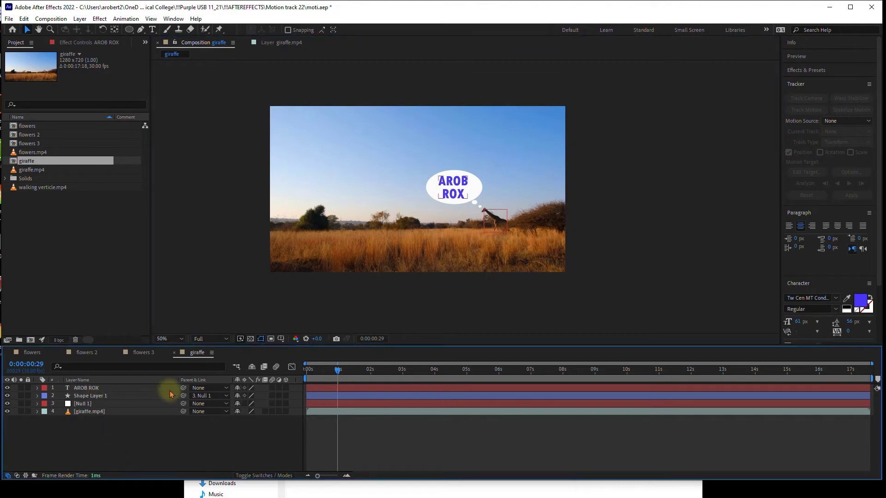
drag(183, 389, 111, 405)
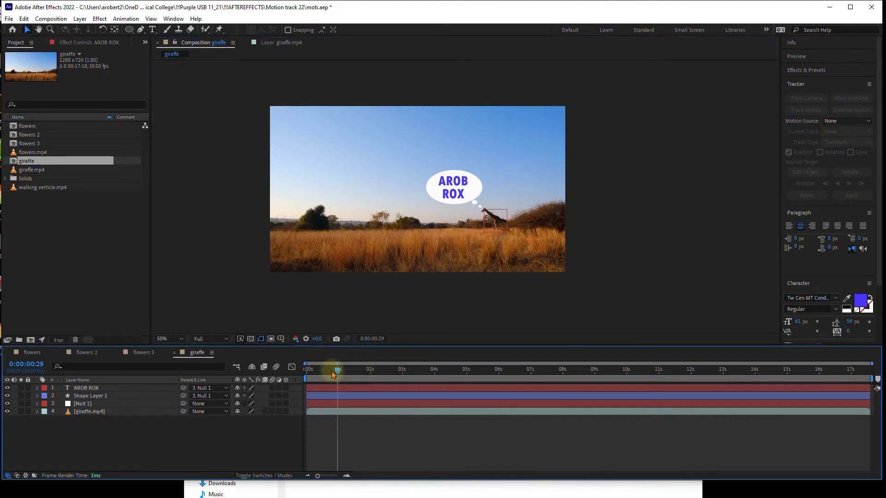
drag(337, 369, 279, 378)
key(space)
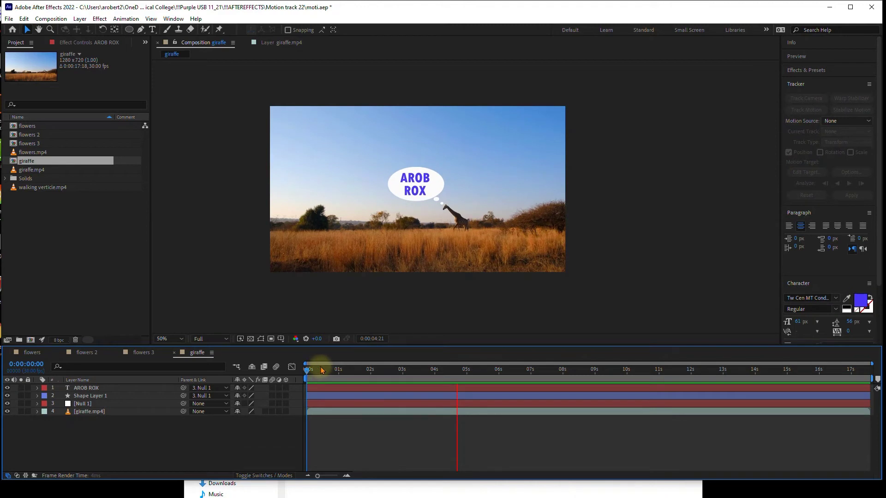
- Shift the AROB ROX layer so it starts at about 0:00:00:21, and preview its appearance in the bubble
drag(317, 370, 370, 389)
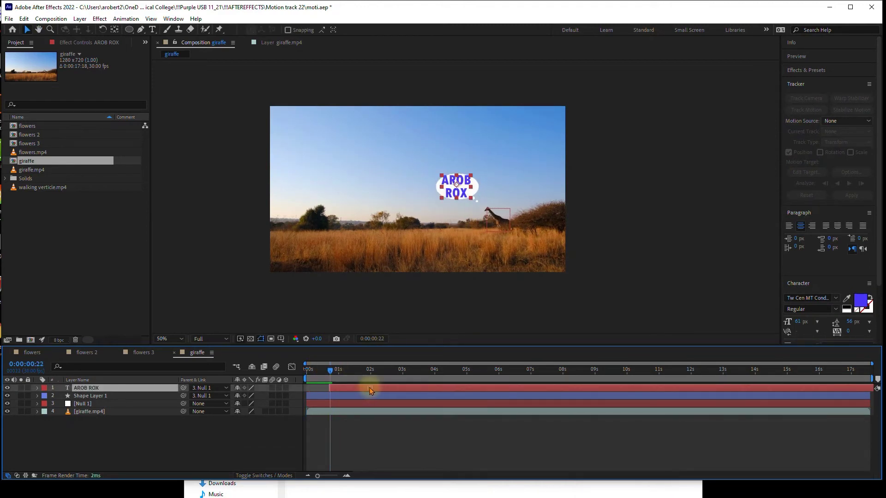
key(space)
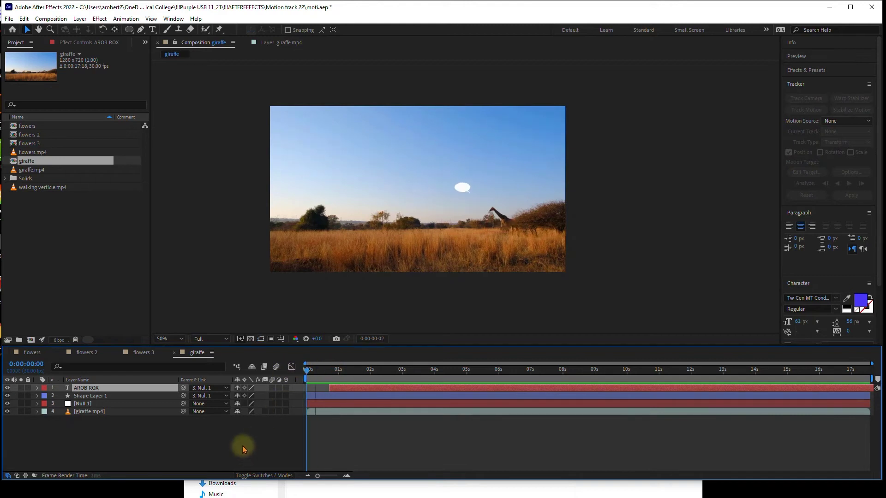
key(space)
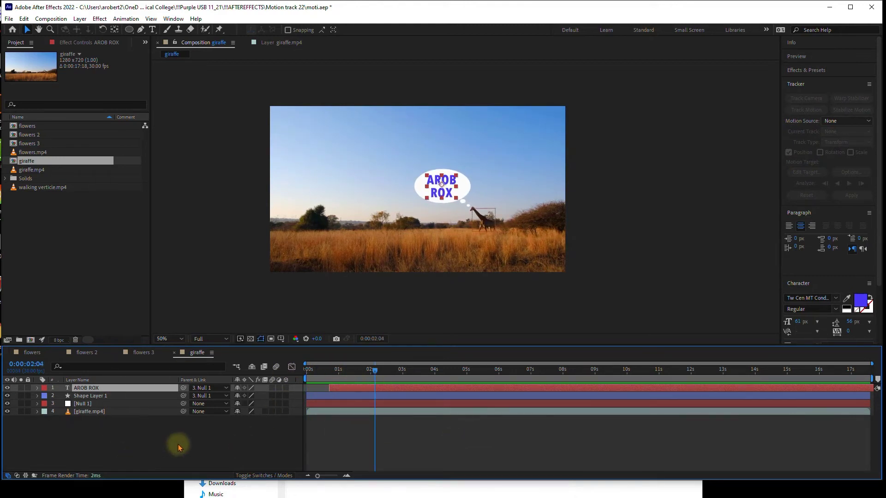
- Keyframe the AROB ROX layer's Opacity at 0% at 0:00:00:21 and 100% at 0:00:01:17, and preview the fade-in from the start
click(326, 382)
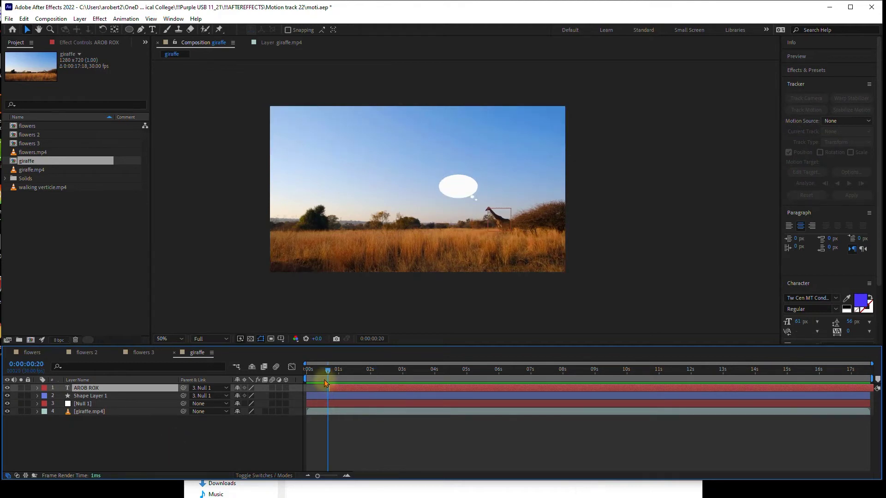
key(t)
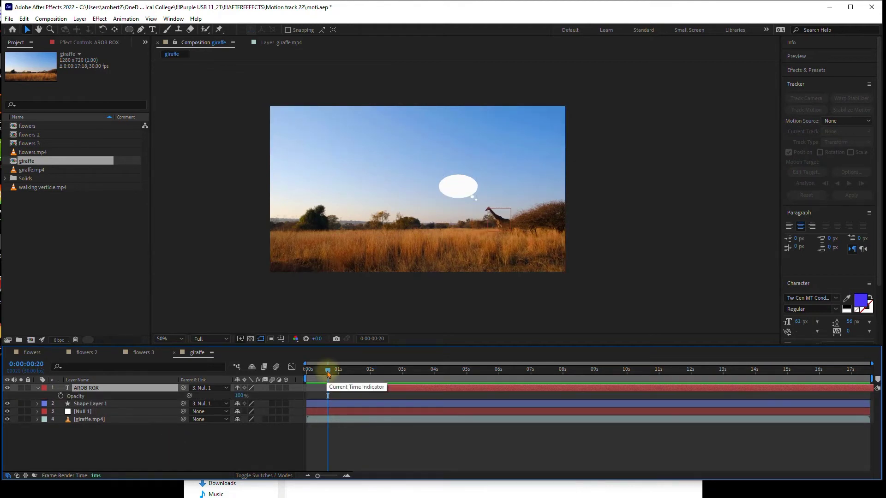
drag(328, 372, 357, 371)
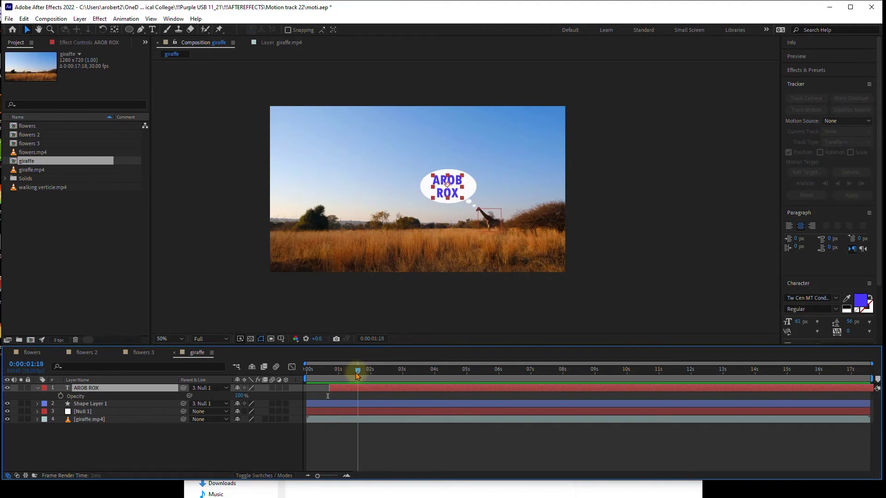
click(60, 397)
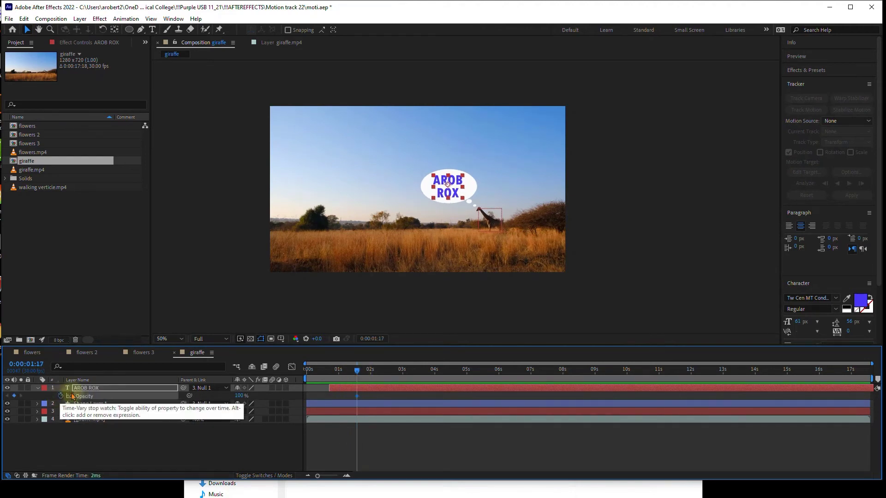
drag(357, 370, 329, 371)
click(238, 396)
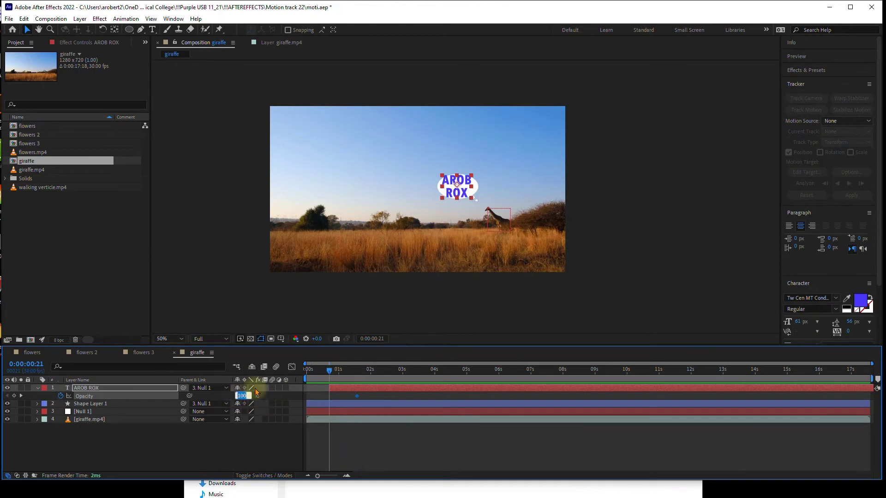
text(0)
key(Return)
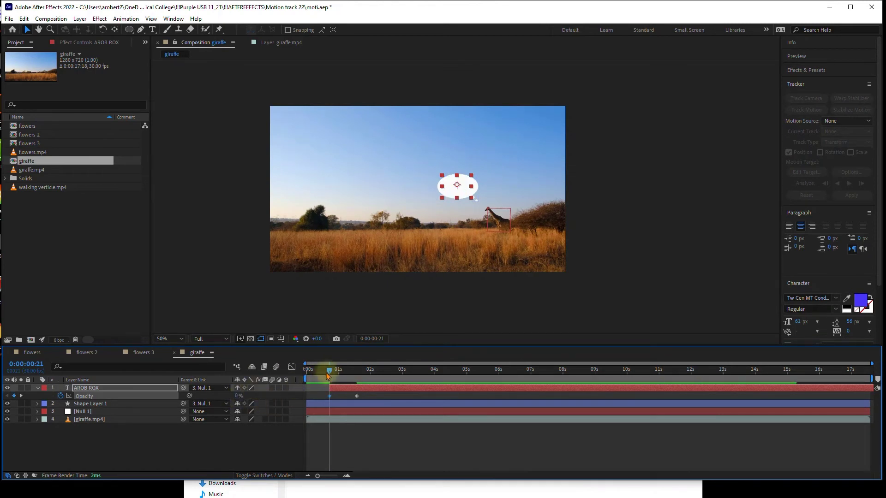
drag(327, 372, 287, 366)
key(space)
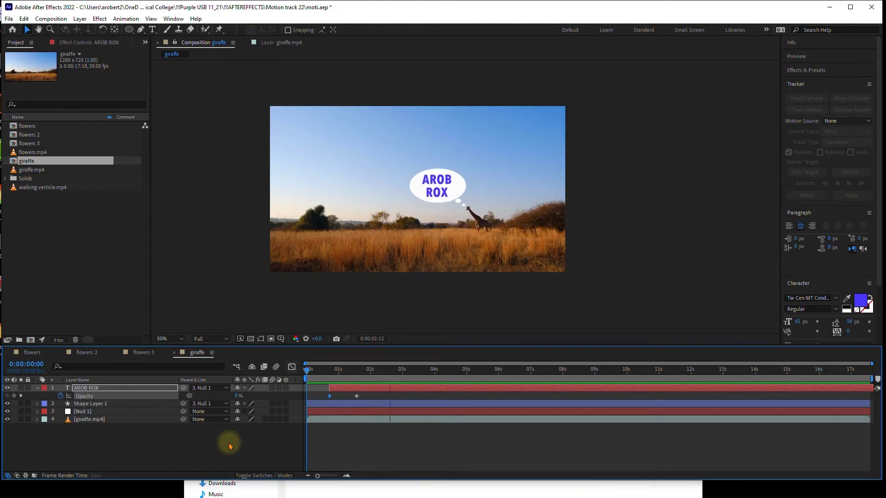
- Keyframe the AROB ROX layer's Rotation at 0x+0.0° at 0:00:04:03 and 1x+66.0° at 0:00:05:06
key(r)
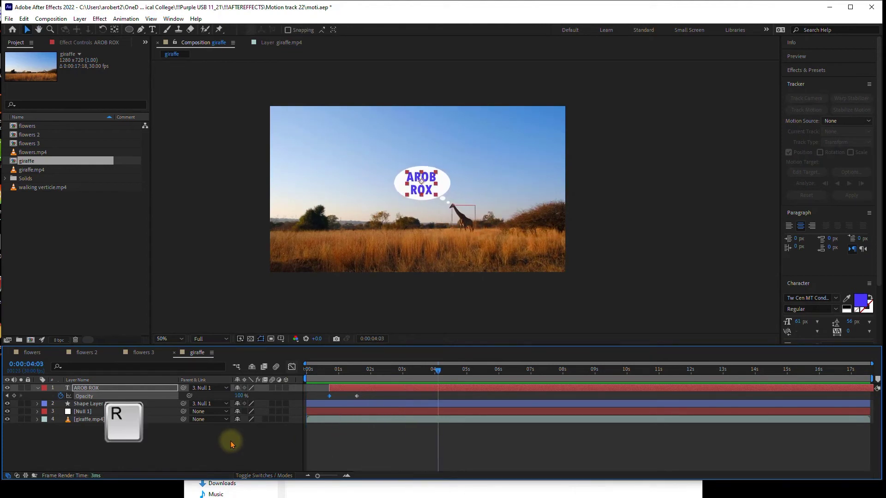
click(61, 395)
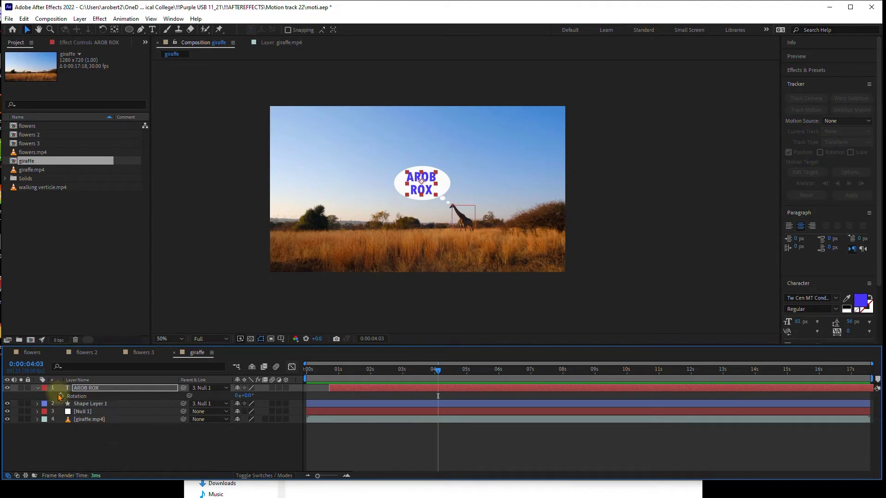
click(474, 370)
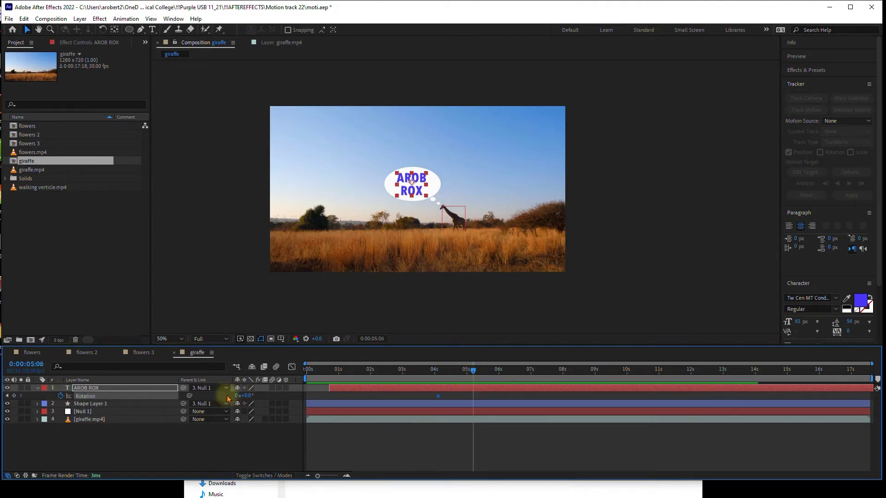
drag(247, 395, 447, 395)
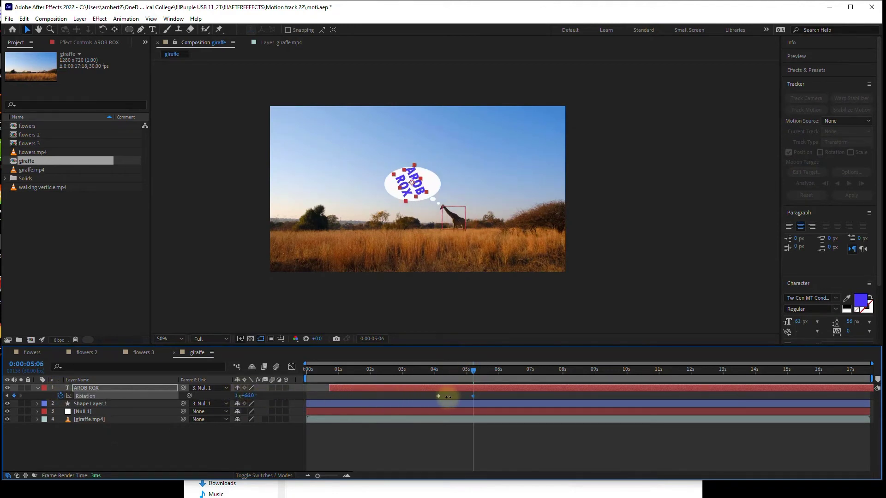
- Copy the first Rotation keyframe of AROB ROX to about 6.5 seconds and preview the spin from the start
key(ctrl+c)
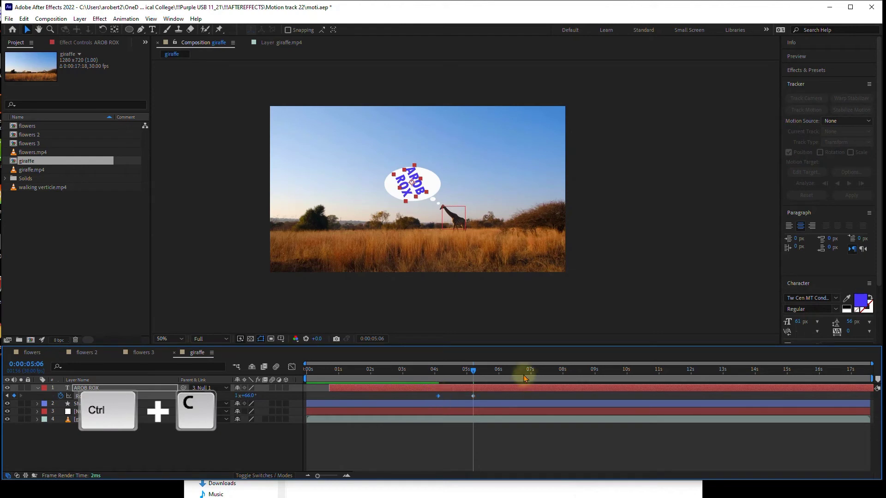
key(ctrl+v)
drag(517, 372, 307, 369)
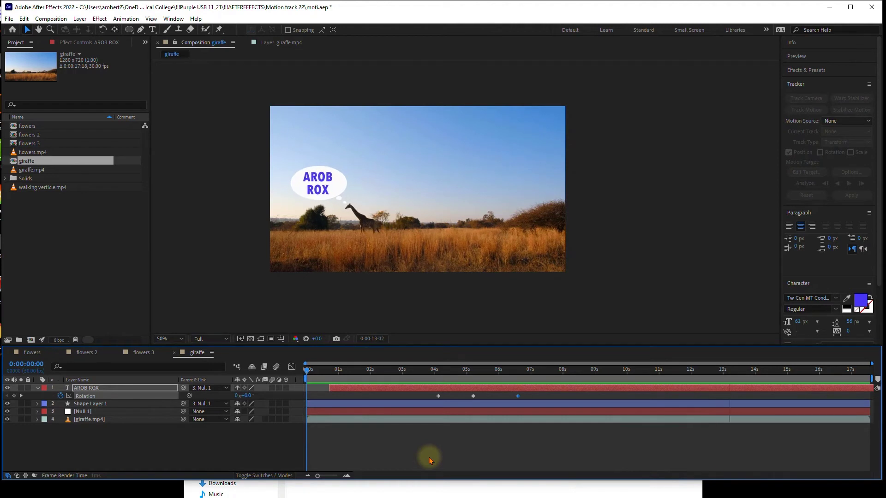
key(space)
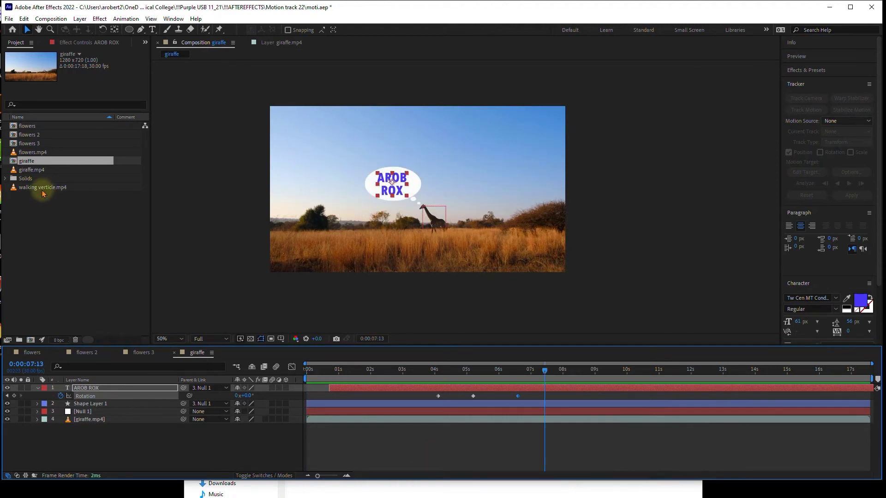
- Create a new composition from walking verticle.mp4, and preview its footage from the start
click(42, 188)
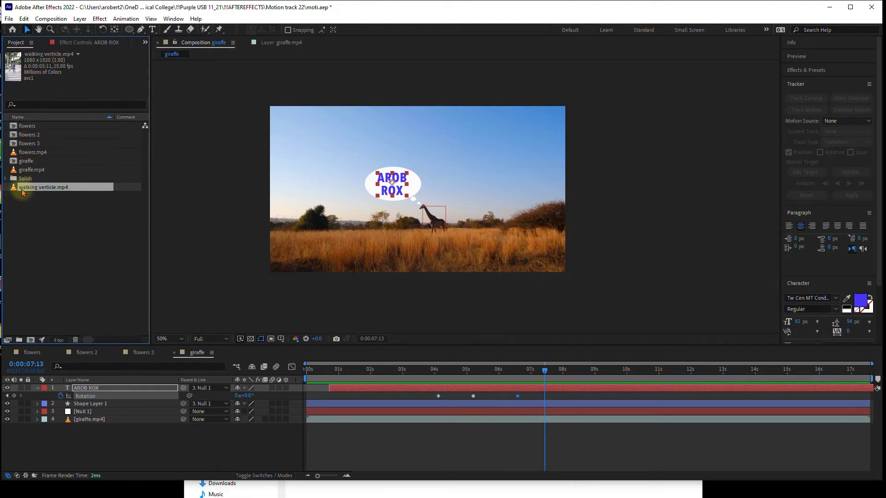
drag(22, 193, 32, 342)
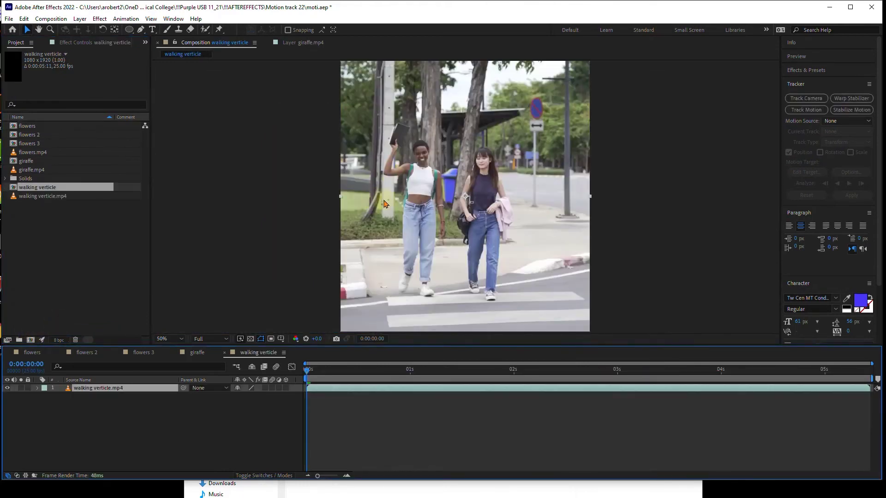
scroll(384, 200, down, 2)
scroll(448, 185, up, 2)
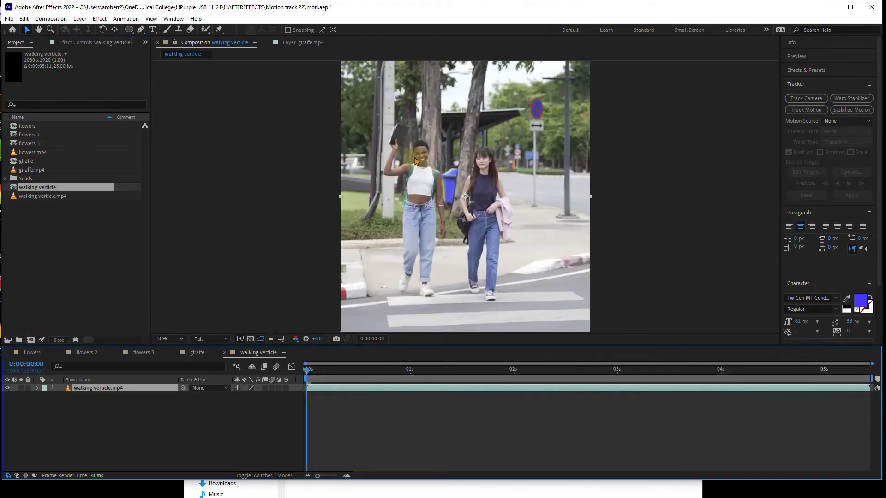
scroll(427, 163, up, 4)
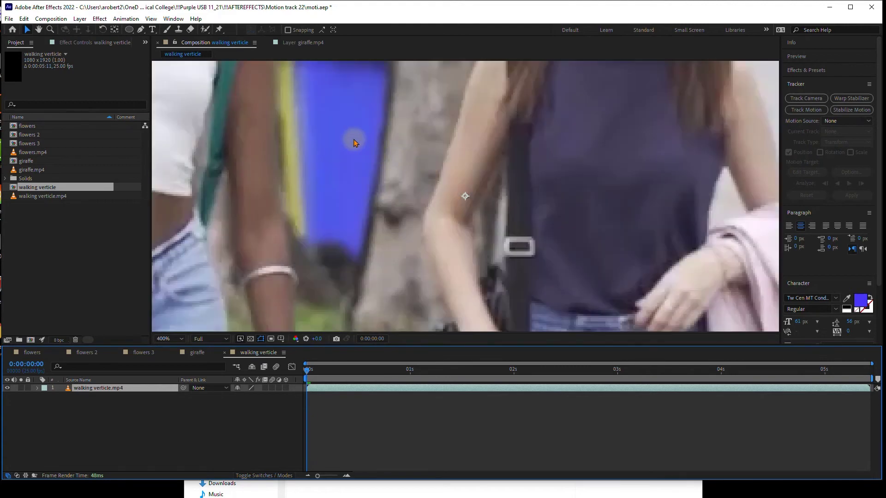
scroll(470, 275, down, 4)
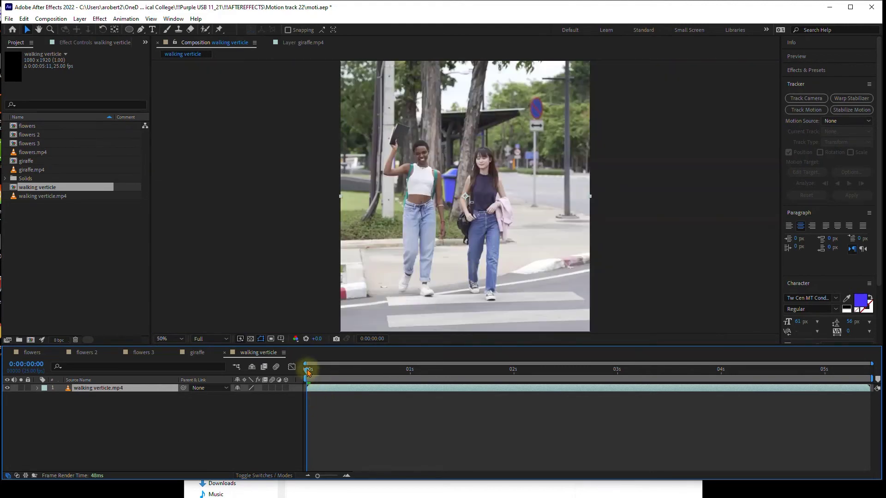
mouse_move(307, 369)
mouse_down()
mouse_move(876, 390)
mouse_move(290, 364)
mouse_up()
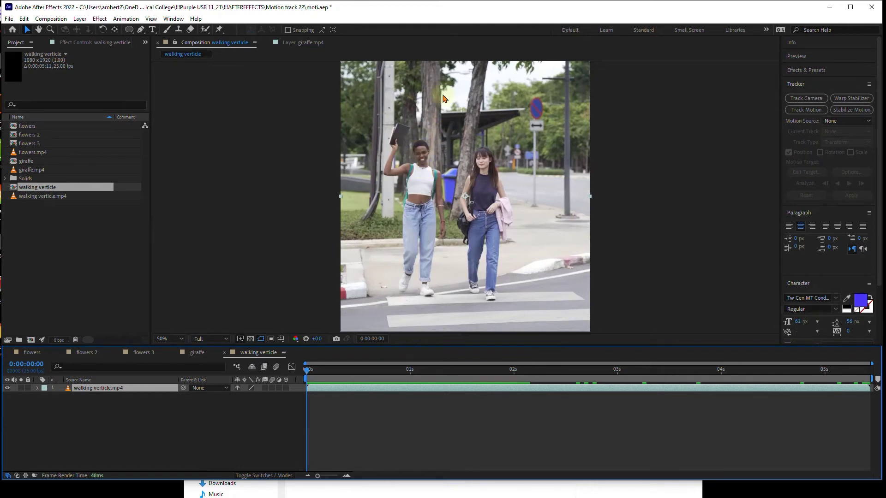
drag(307, 380, 283, 405)
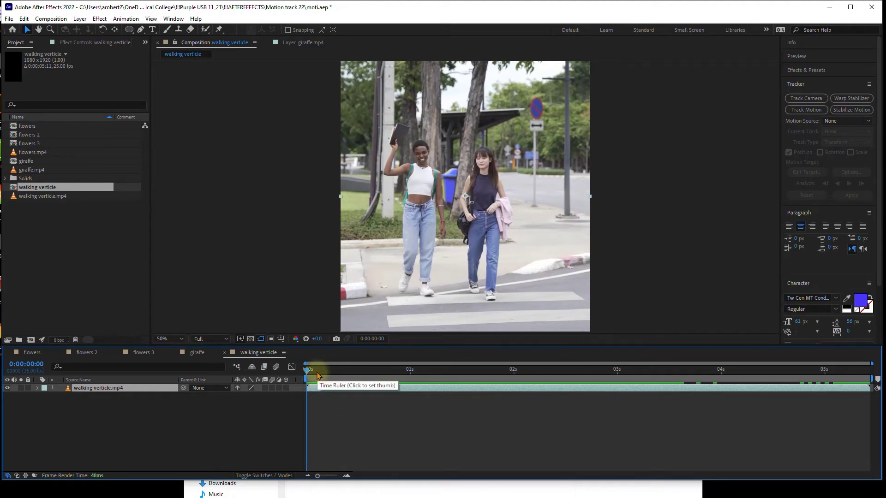
- Start a motion track with Rotation and Scale enabled, and fit Track Point 1 over the mouth of the woman in the white top
click(809, 111)
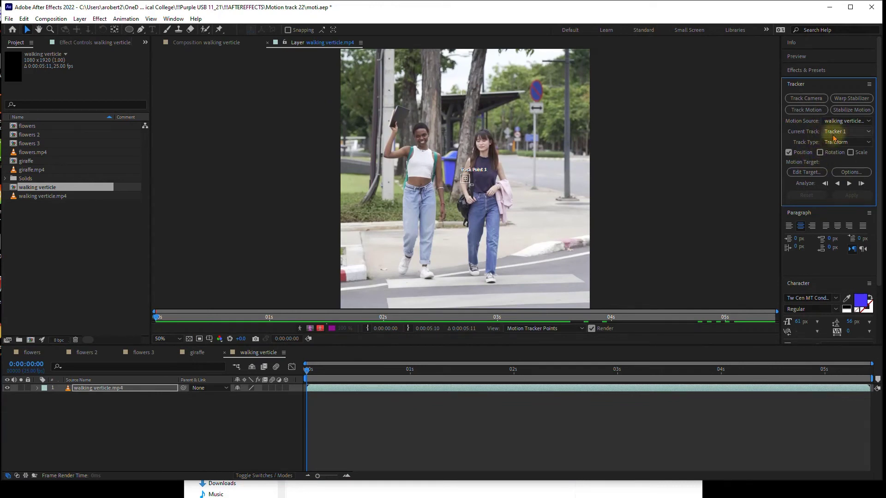
click(850, 153)
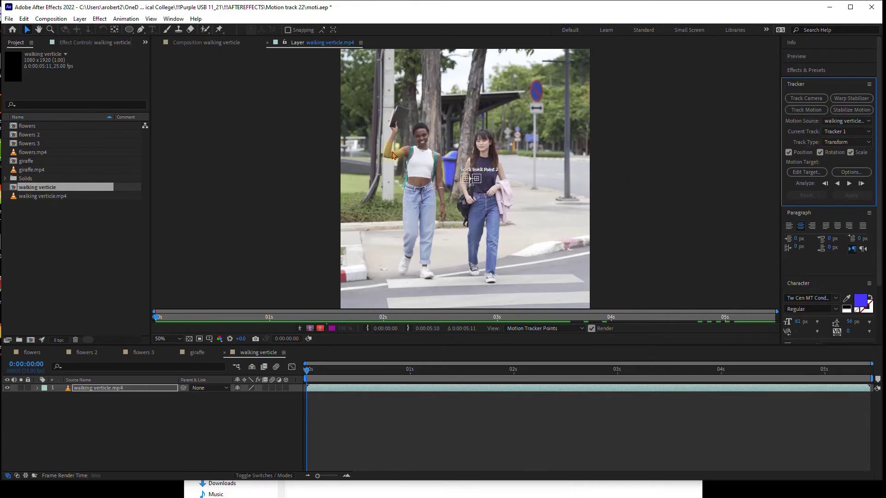
scroll(393, 154, up, 2)
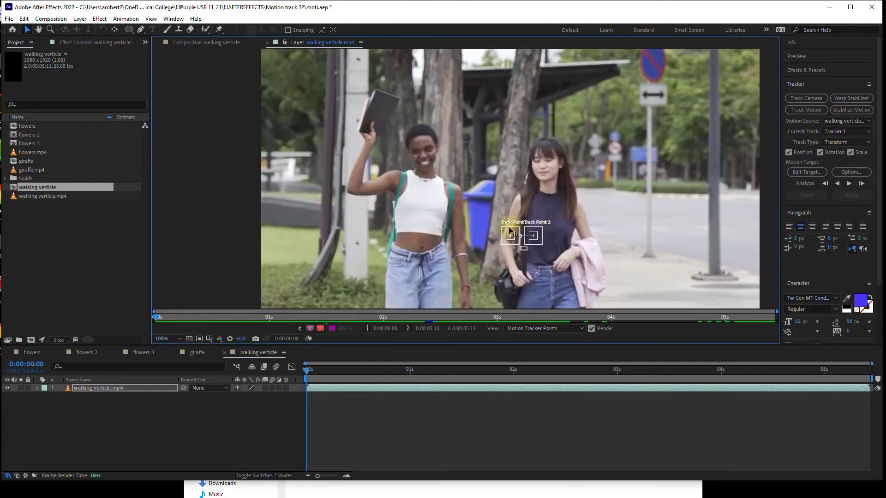
drag(511, 234, 492, 163)
scroll(427, 159, up, 2)
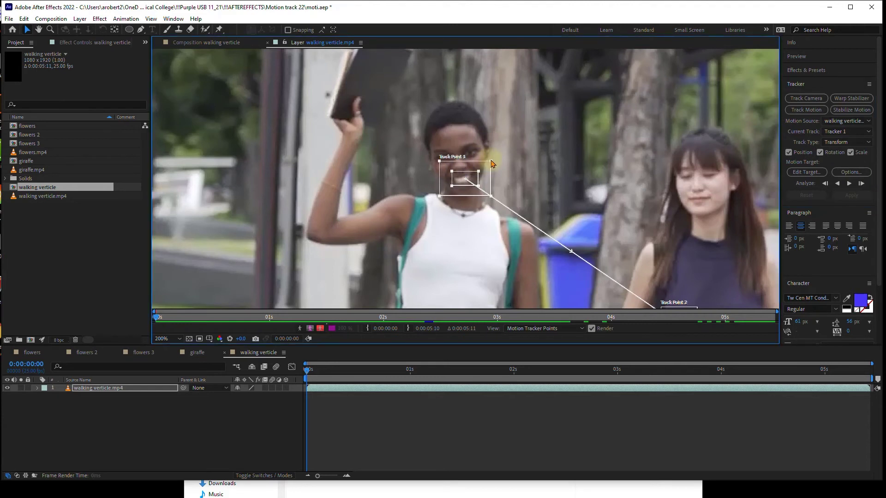
- Place Track Point 2 on the same woman's jeans waistband, and resize its feature and search regions around the seam
key(comma)
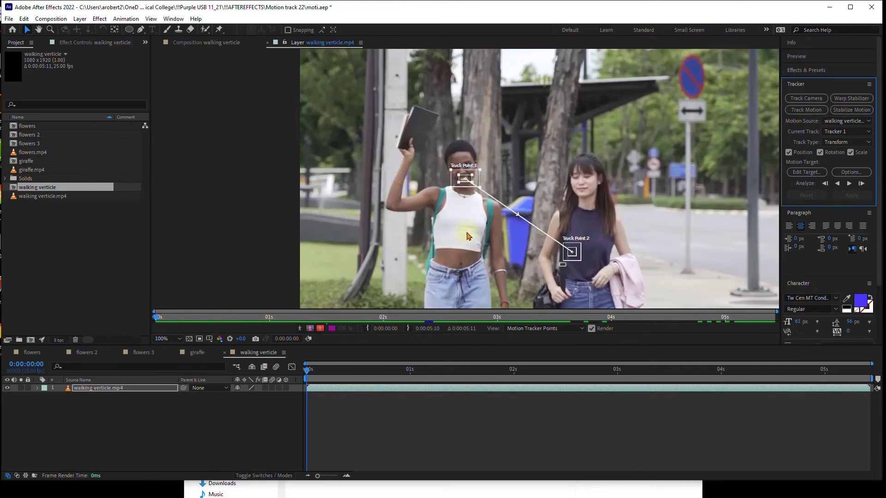
drag(581, 261, 595, 265)
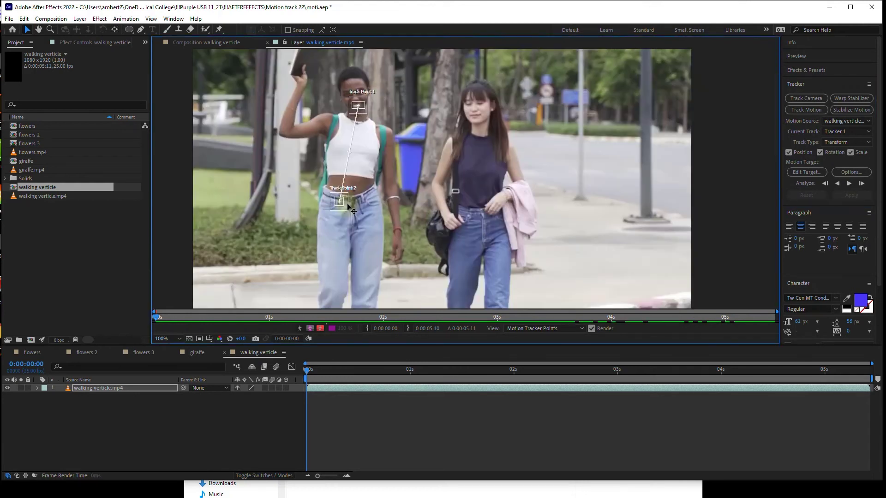
key(period)
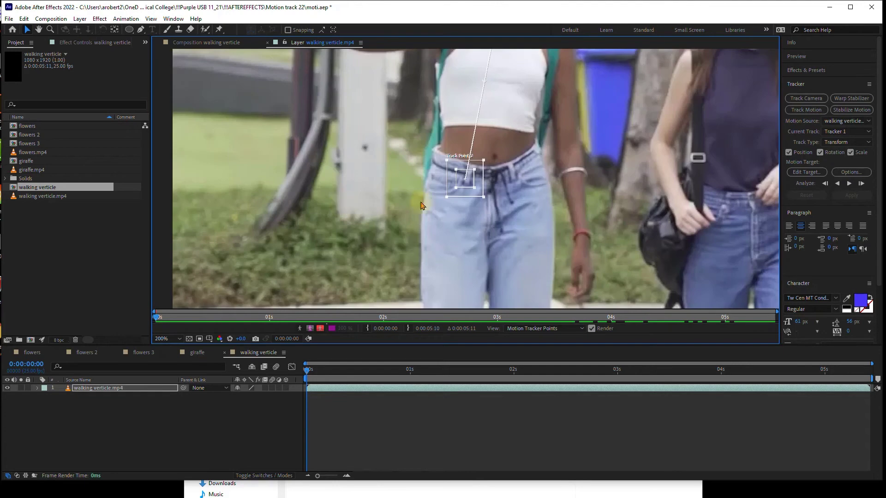
drag(495, 165, 436, 199)
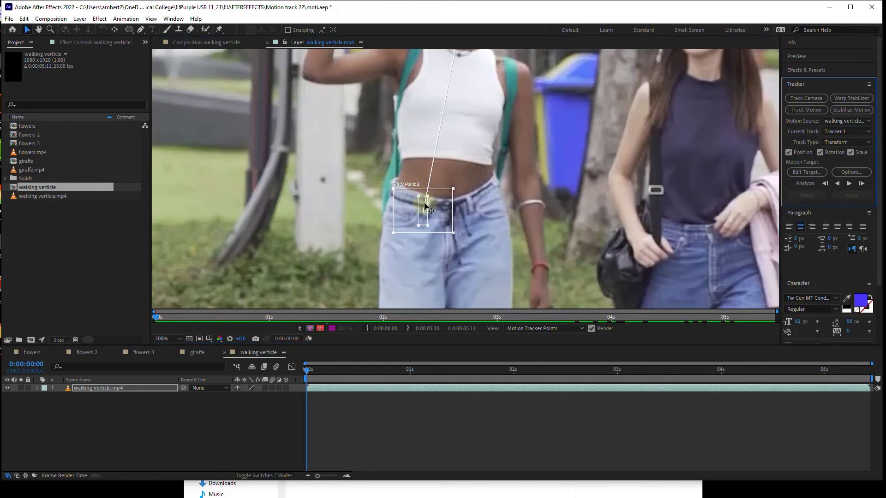
drag(427, 211, 432, 199)
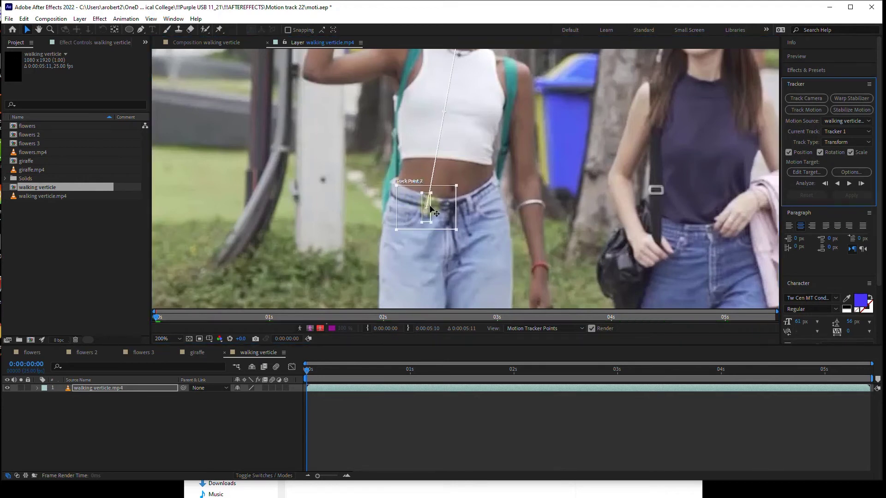
click(432, 195)
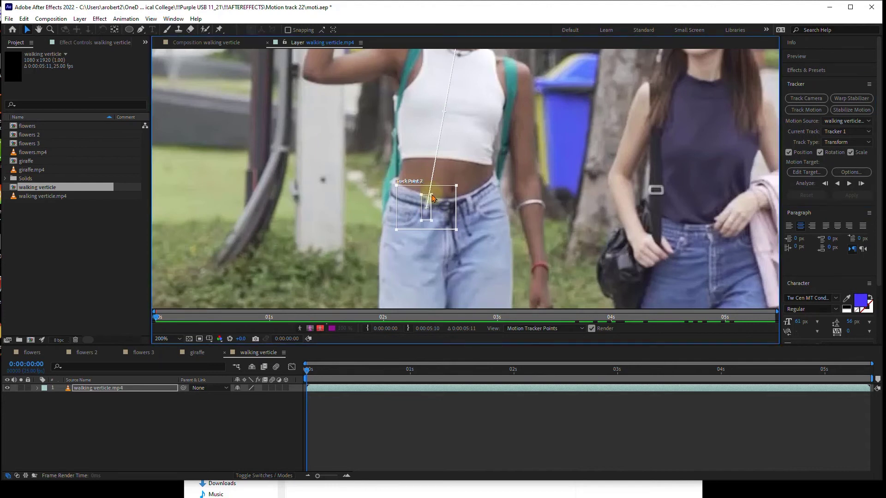
drag(433, 195, 447, 190)
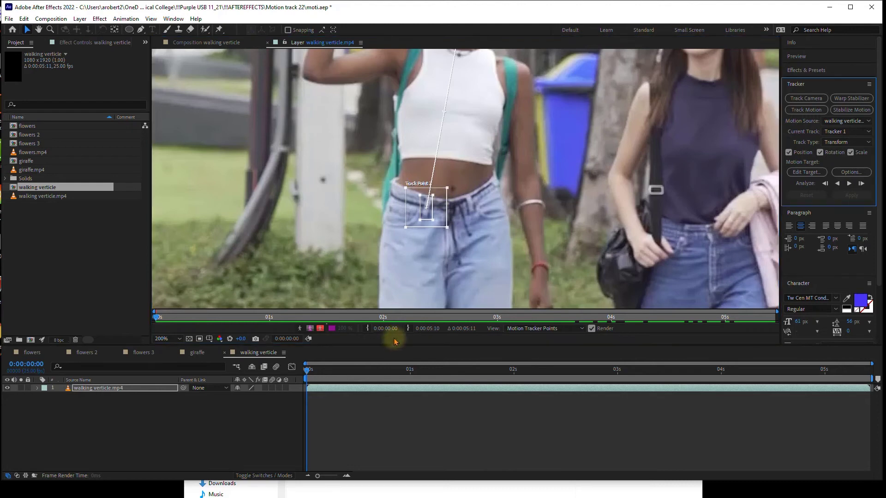
- Analyze both track points forward from 0:00:00:00 and stop the analysis at 0:00:05:00
scroll(371, 206, down, 2)
scroll(374, 233, up, 1)
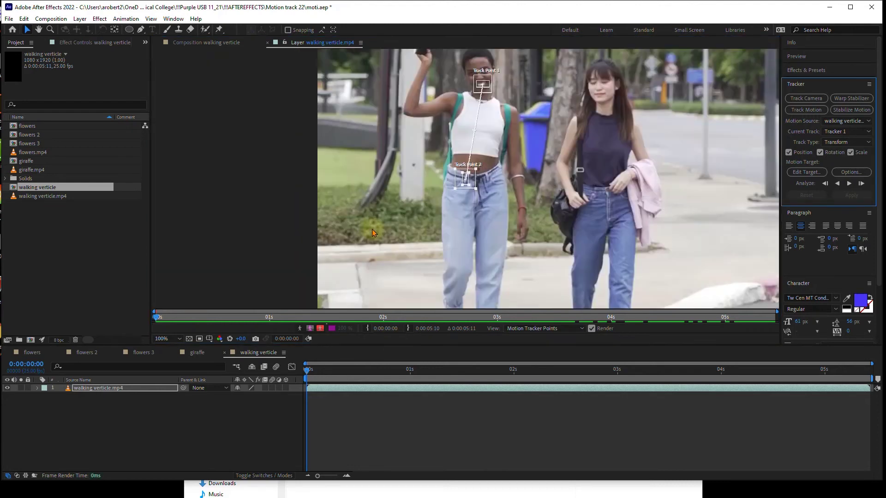
click(849, 184)
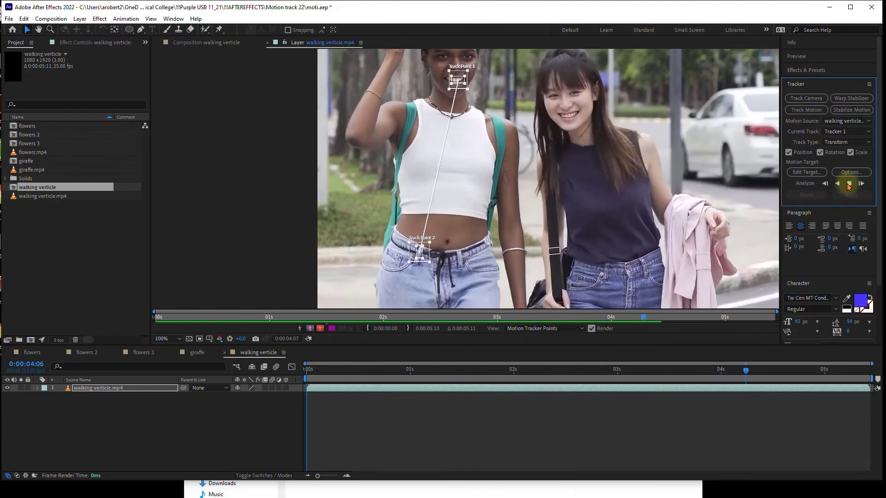
click(849, 184)
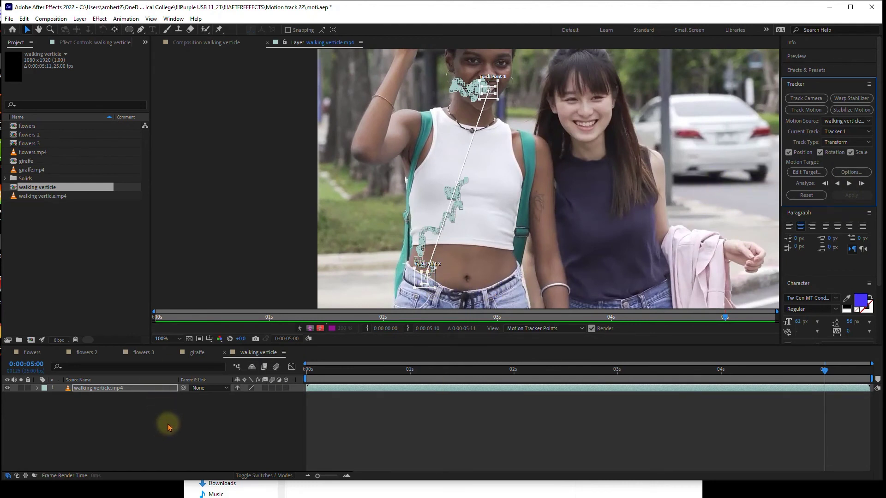
- Reveal the tracker keyframes, go back to 0:00:03:22 and widen Track Point 2's search region
key(u)
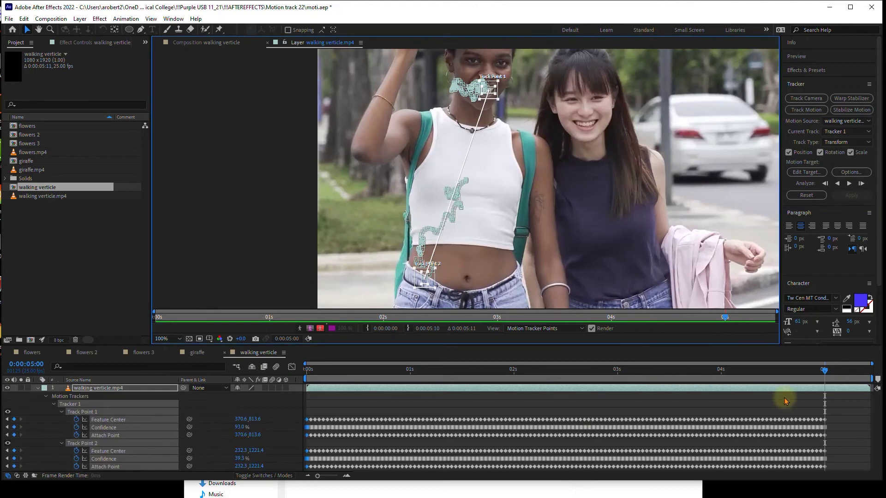
drag(823, 369, 705, 377)
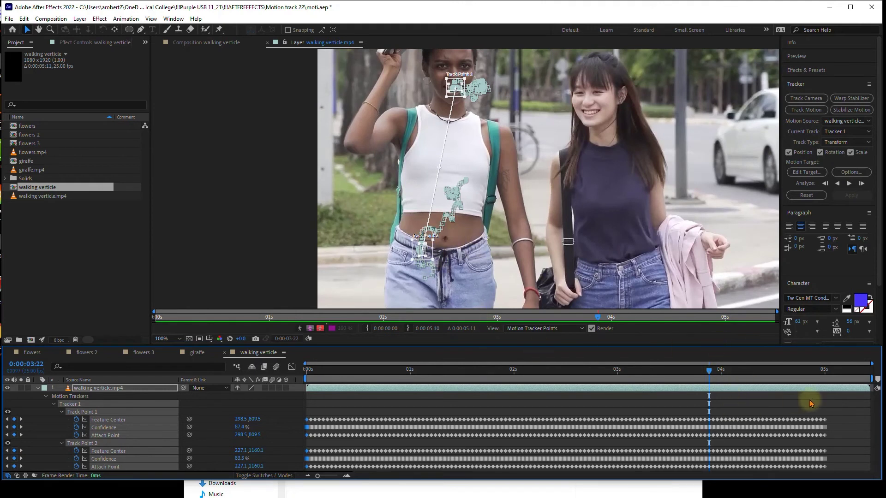
click(432, 243)
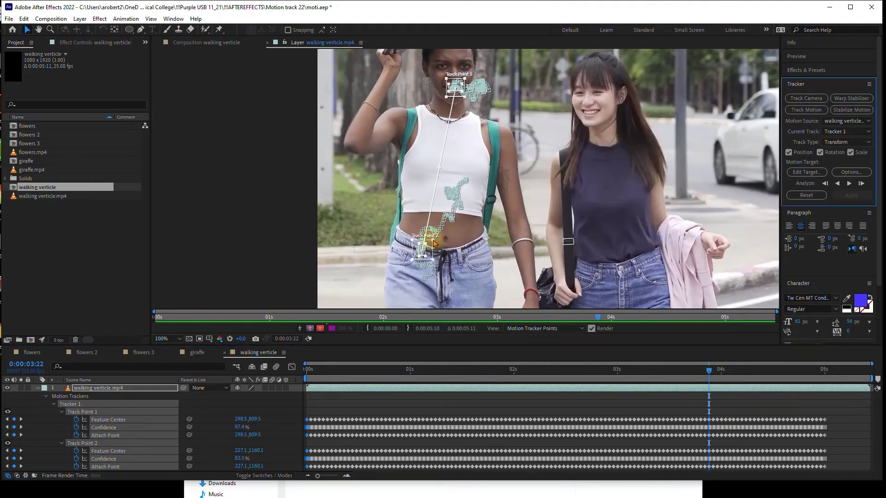
drag(432, 241, 443, 239)
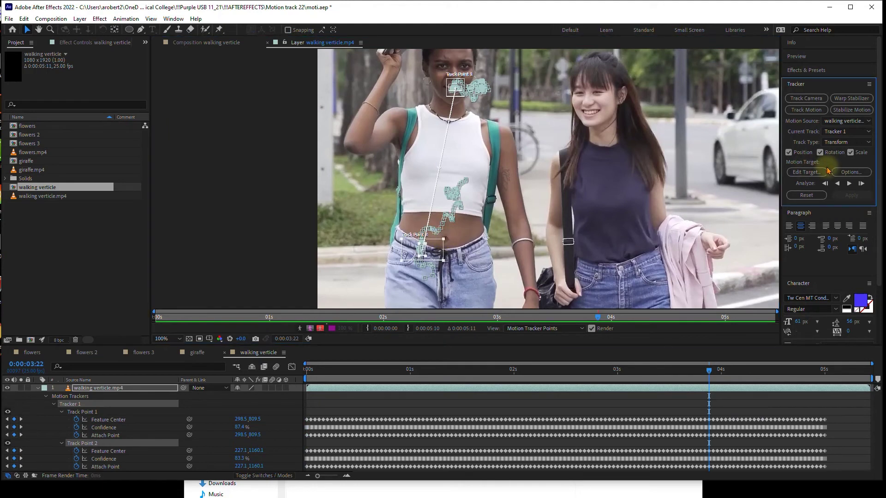
- Set Tracker 1's options to the Luminance channel with Enhance Before Match enabled
click(839, 172)
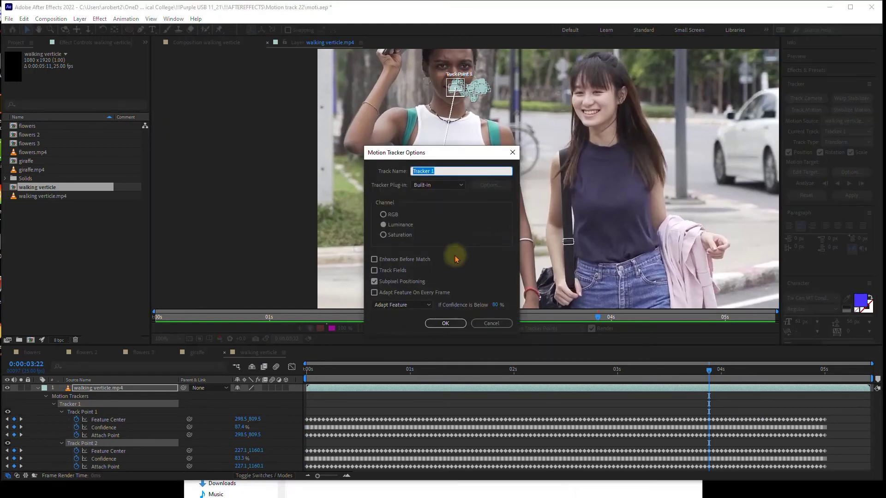
click(383, 224)
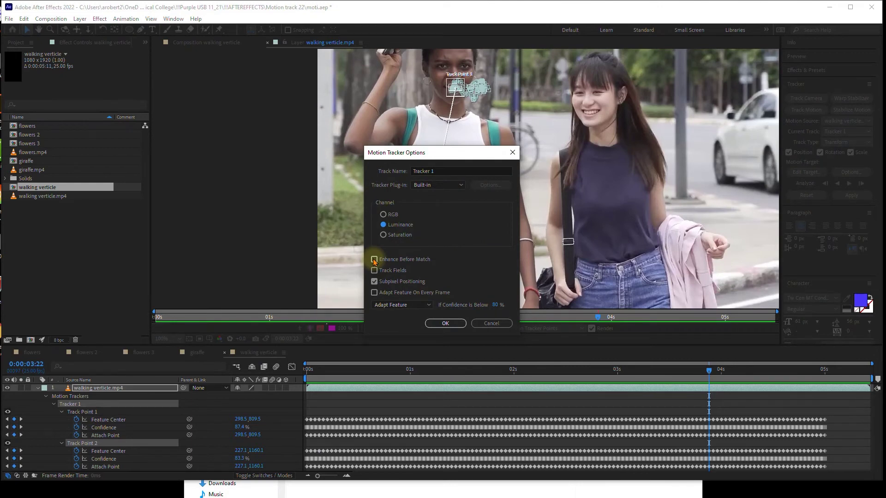
click(374, 259)
click(448, 323)
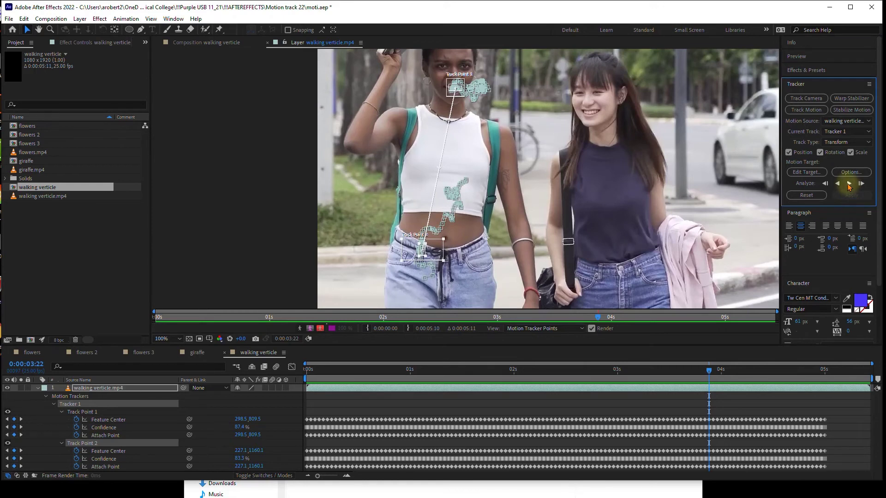
- Analyze both track points forward to the end of the clip and reposition Track Point 2's stray keyframes around the waistband
click(848, 184)
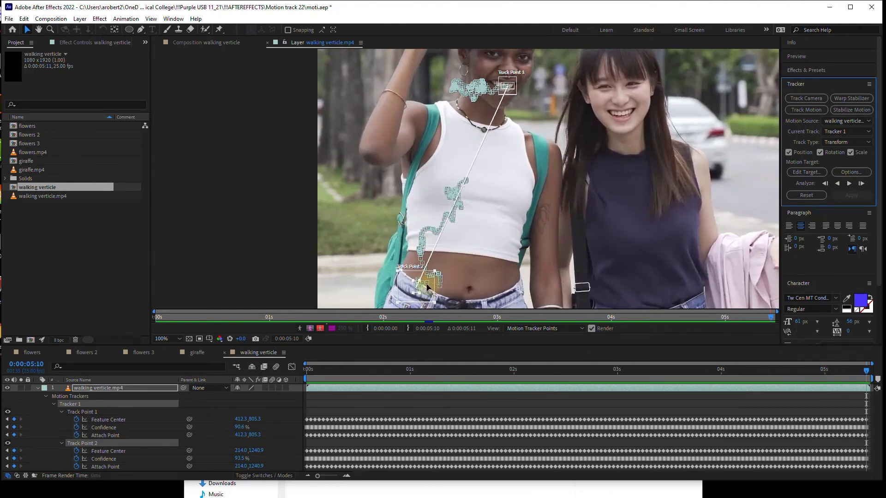
mouse_move(427, 287)
mouse_down()
mouse_move(441, 300)
mouse_move(419, 283)
mouse_up()
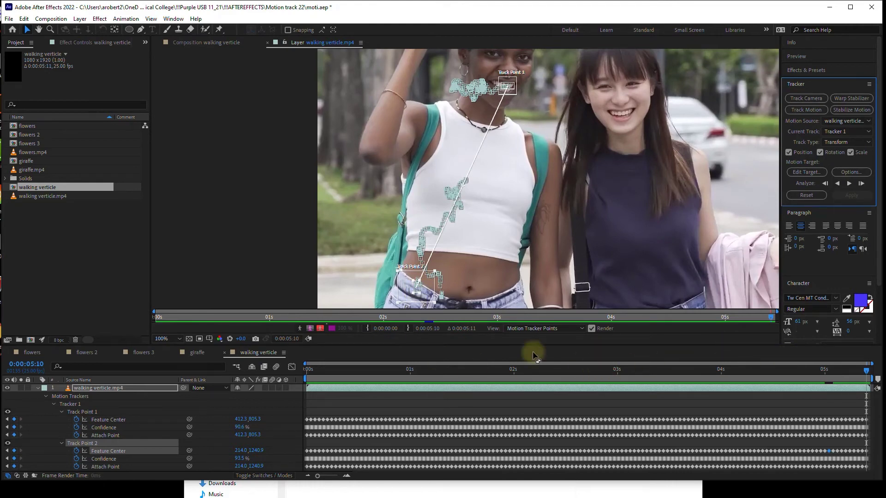
scroll(534, 245, up, 1)
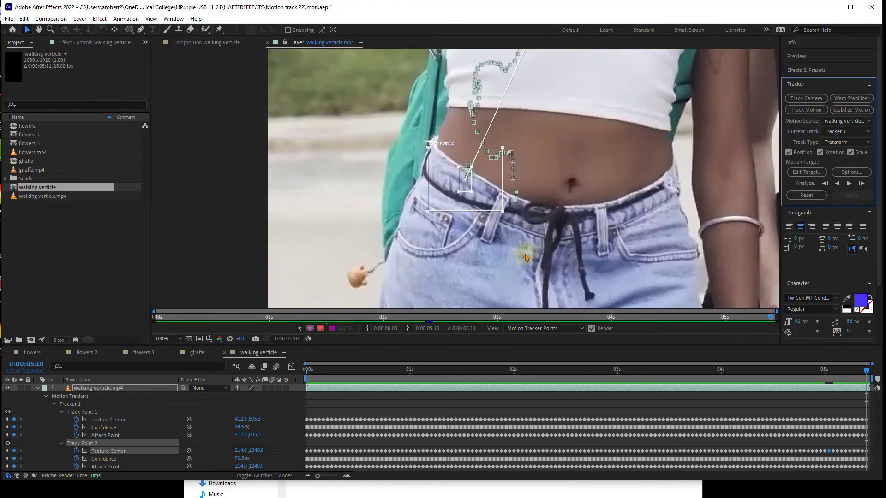
scroll(525, 257, down, 1)
scroll(498, 204, up, 1)
drag(473, 175, 509, 206)
drag(470, 172, 502, 207)
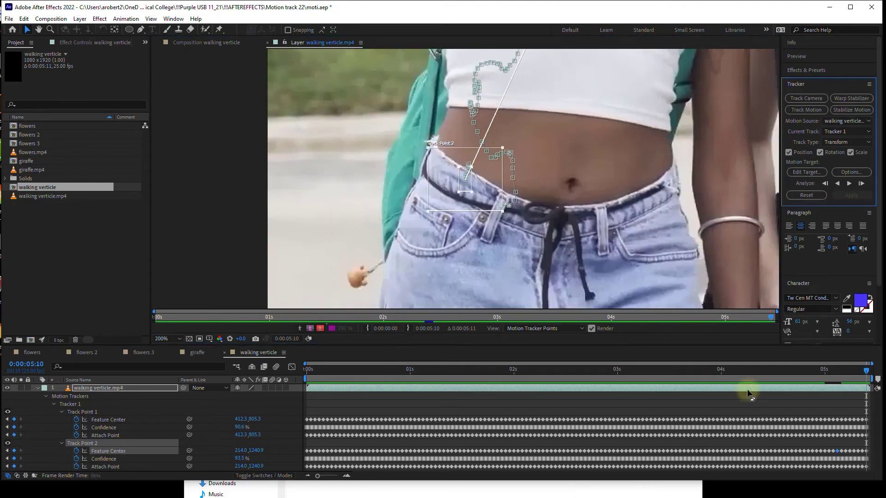
- Analyze one frame forward from 0:00:05:01, and enlarge and reposition Track Point 2's feature region over the jeans' belt loop
drag(864, 371, 829, 376)
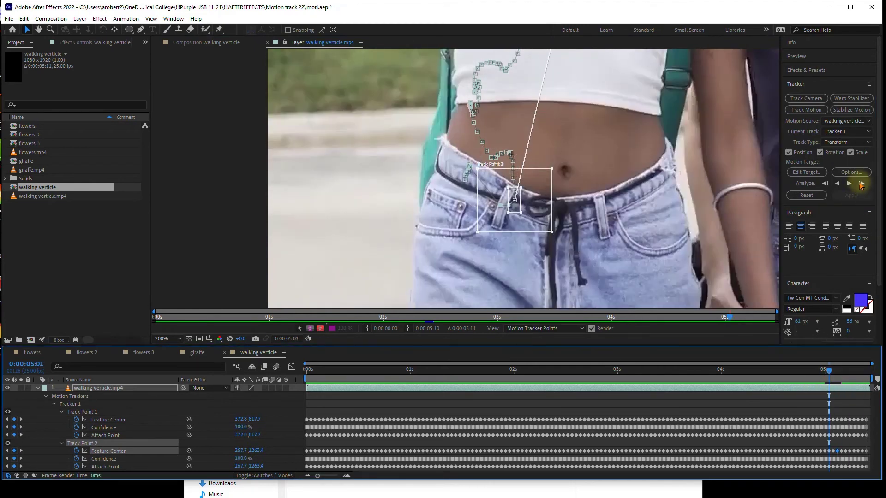
click(860, 184)
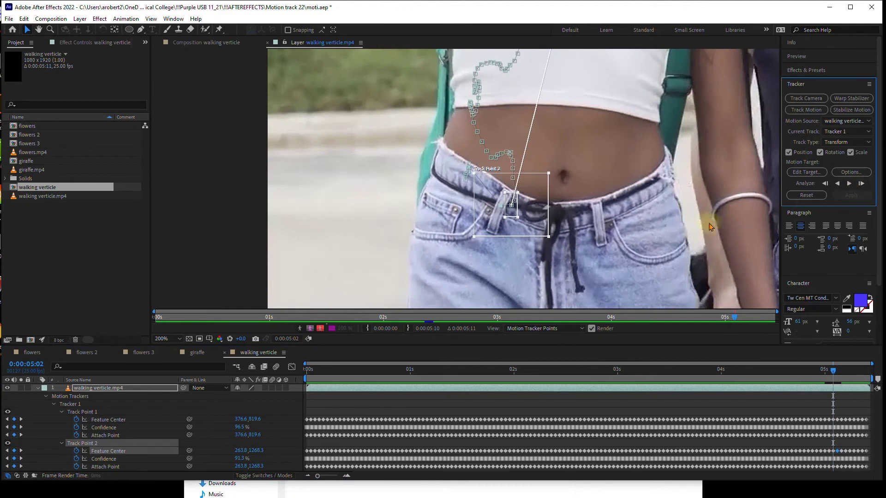
mouse_move(505, 217)
mouse_down()
mouse_move(495, 227)
mouse_move(523, 226)
mouse_move(510, 213)
mouse_move(495, 227)
mouse_up()
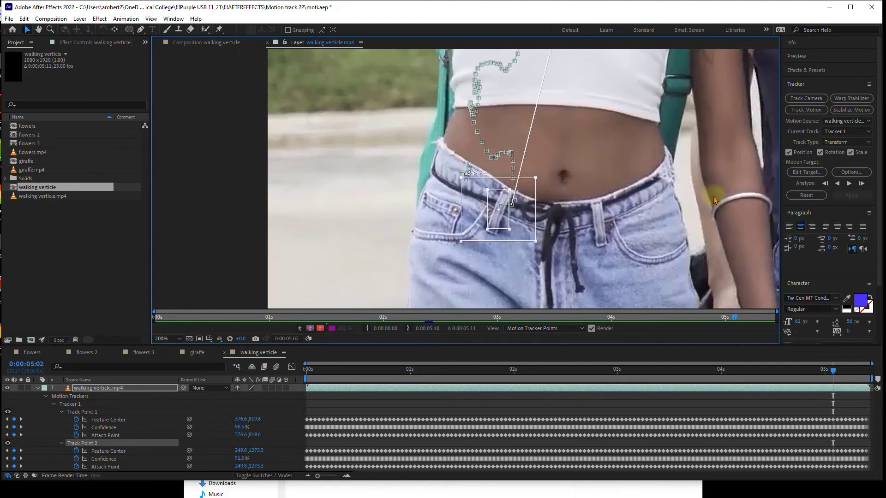
click(847, 172)
- Analyze the remaining motion forward one frame at a time from 0:00:05:02 to 0:00:05:10
click(861, 184)
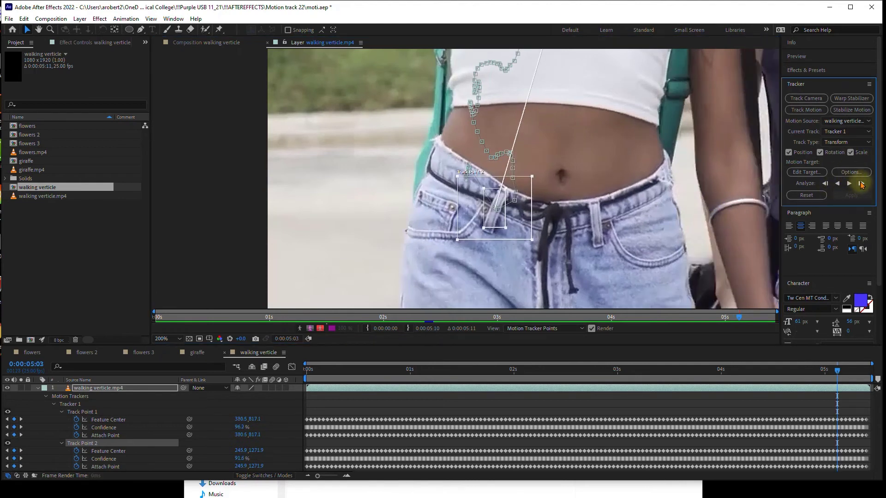
click(860, 183)
click(861, 183)
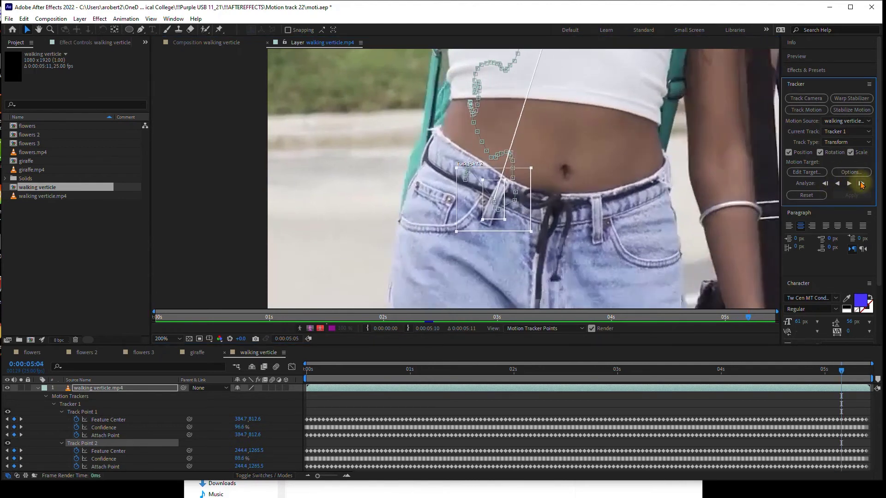
click(861, 183)
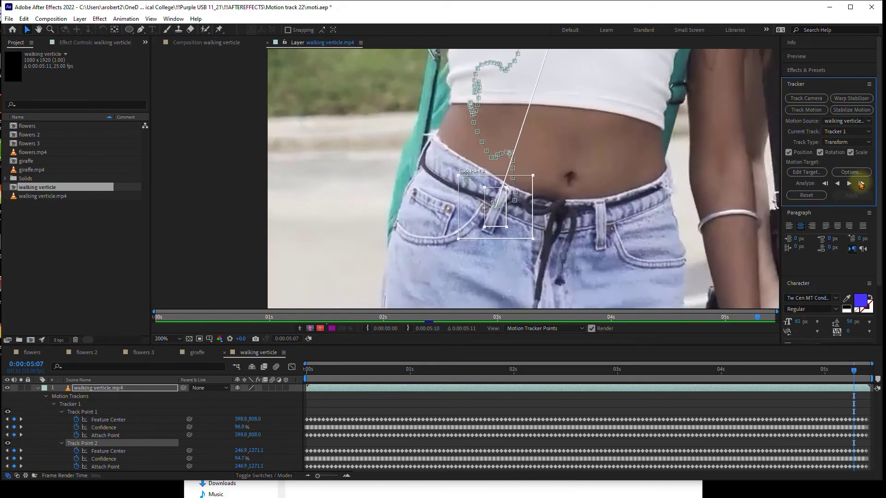
click(861, 184)
click(861, 184)
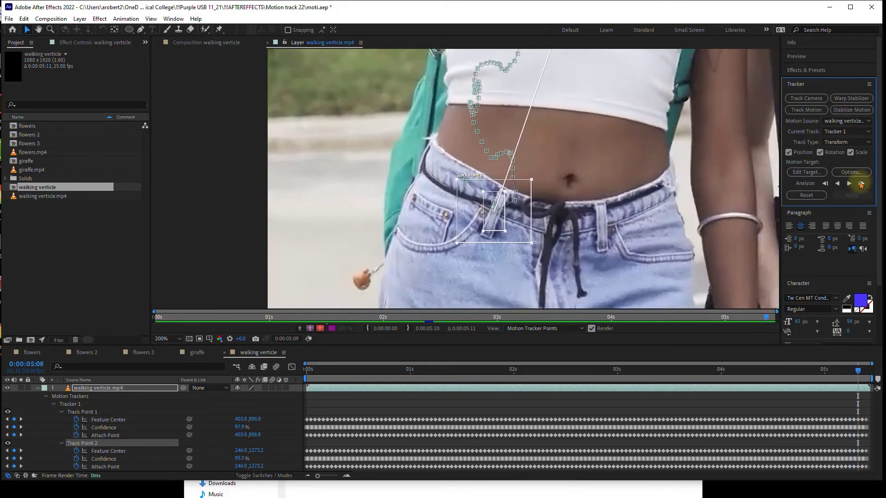
click(860, 184)
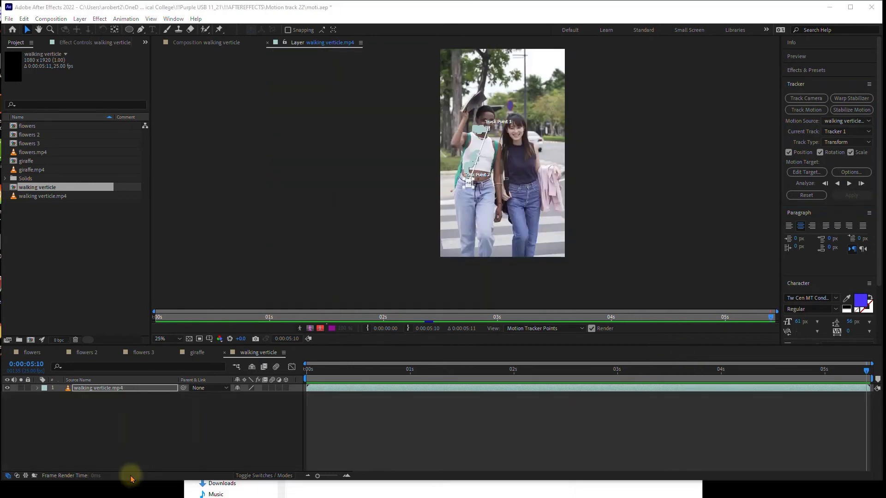
- Add a null object to the walking verticle composition and set it as Tracker 1's motion target
right_click(106, 419)
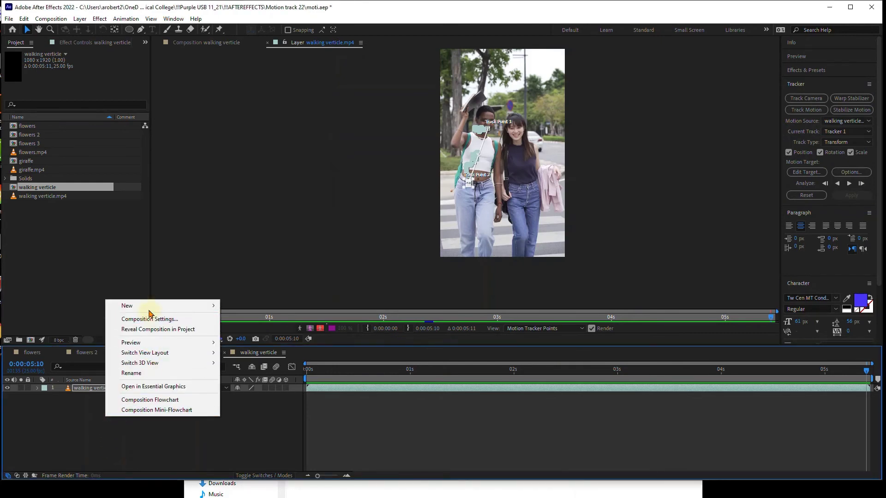
mouse_move(157, 306)
click(249, 360)
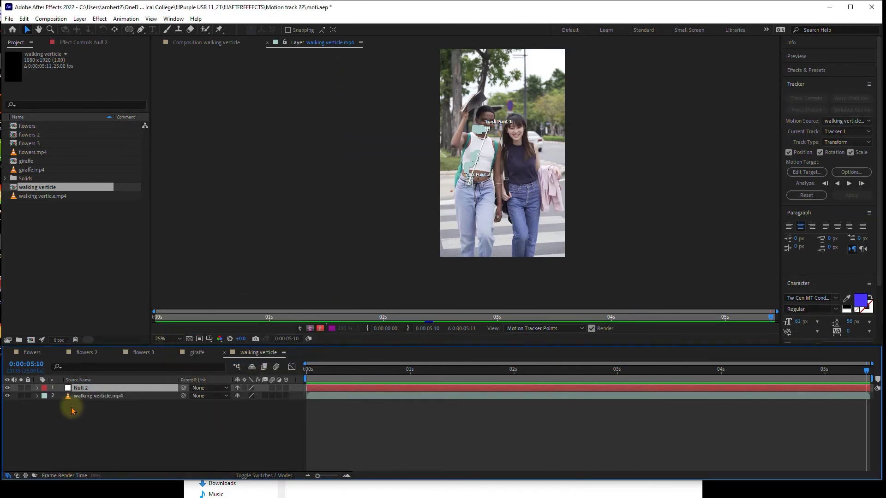
click(803, 174)
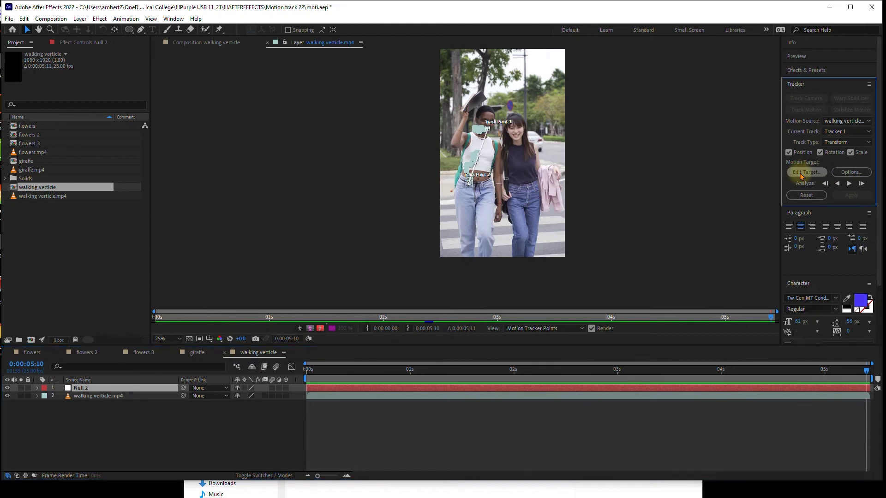
click(425, 230)
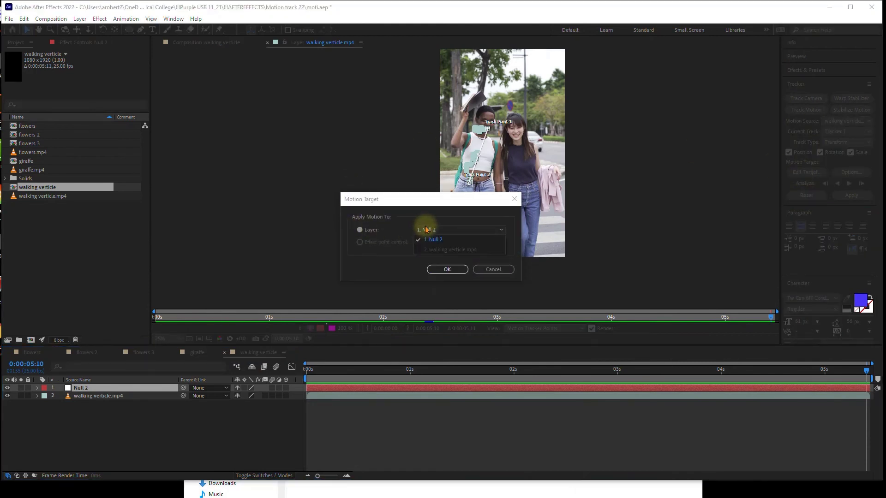
click(426, 230)
click(447, 270)
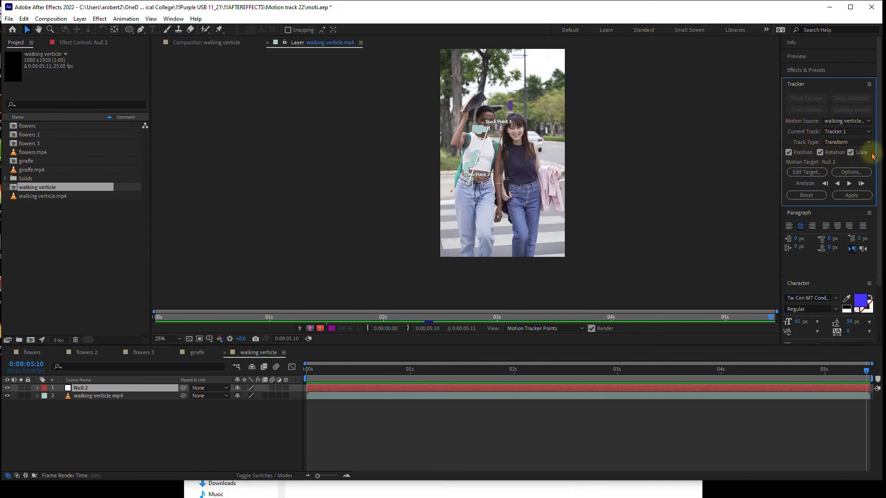
- Apply Tracker 1's position, scale and rotation data to the null and view the whole composition frame
click(857, 195)
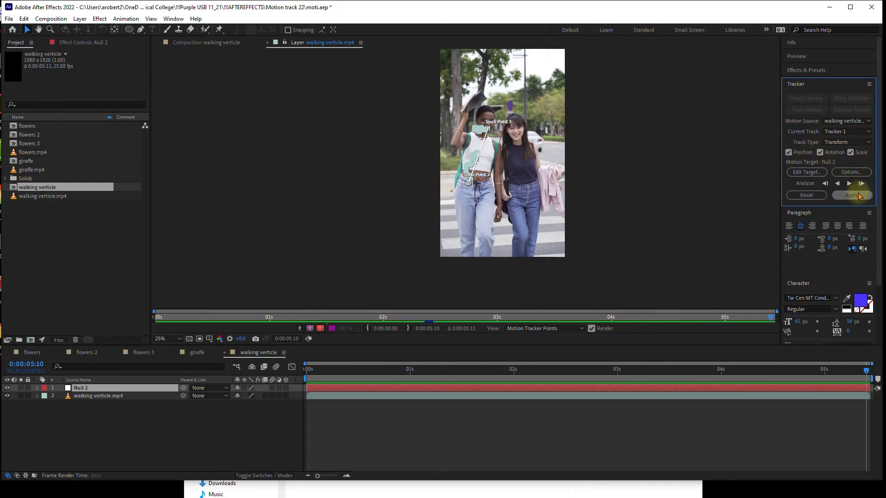
click(412, 255)
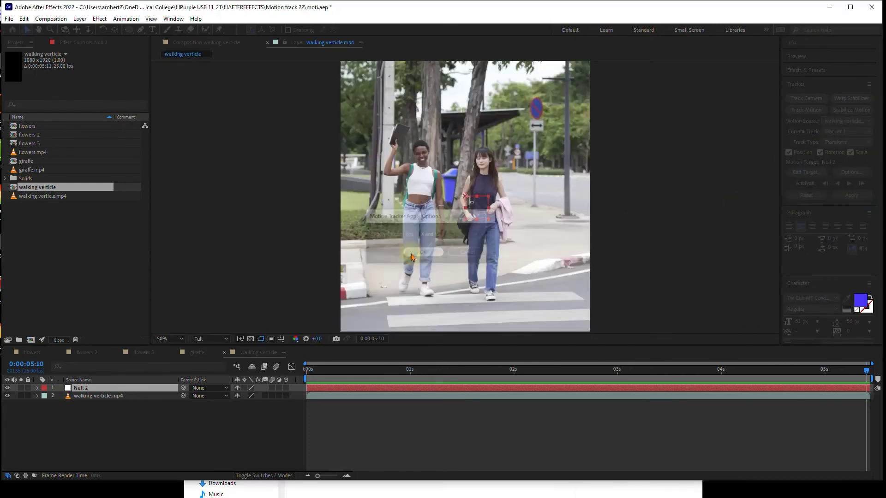
key(comma)
key(comma)
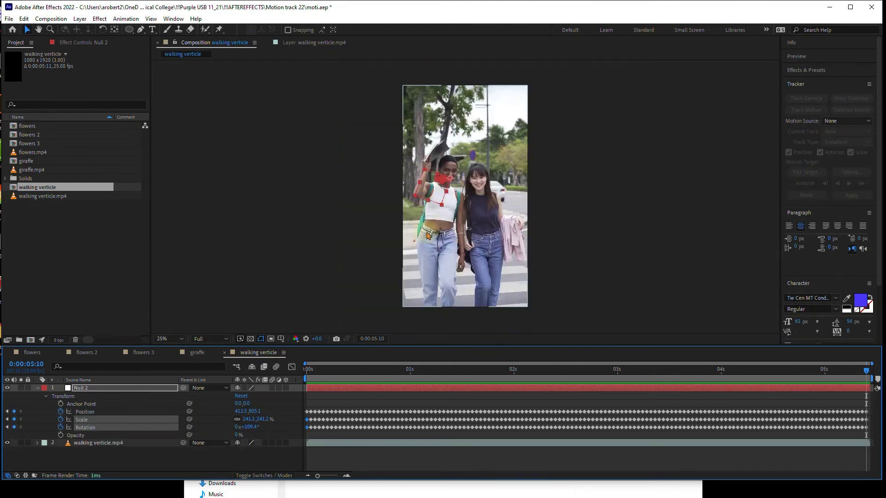
- Add the white text WORD beside the tracked woman's head at 0:00:00:00 and parent it to Null 2
click(309, 370)
drag(318, 375, 120, 312)
click(151, 30)
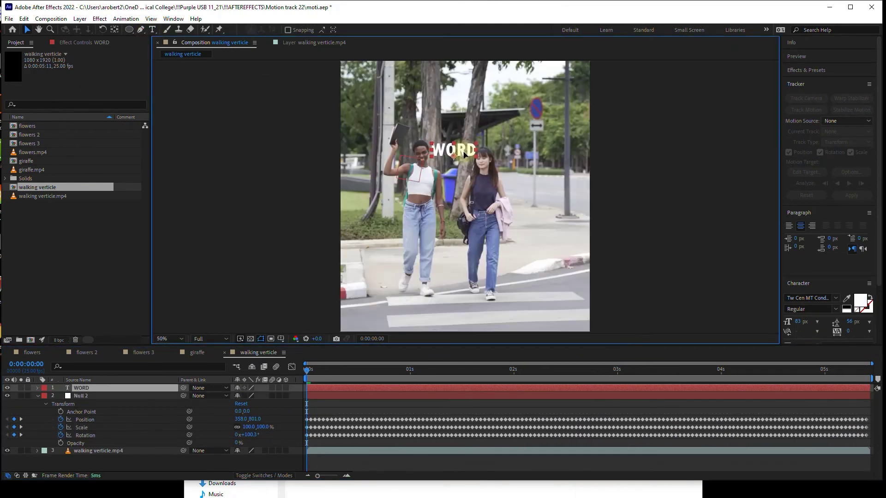
click(464, 145)
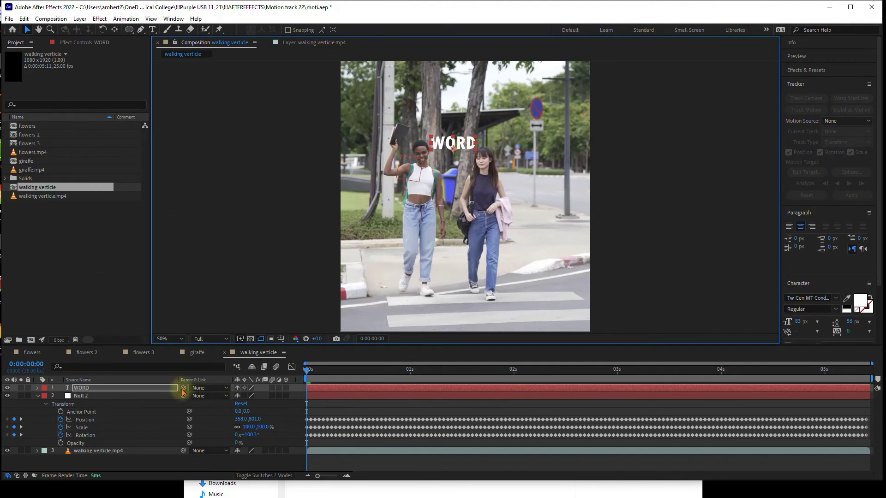
drag(183, 393, 119, 395)
key(comma)
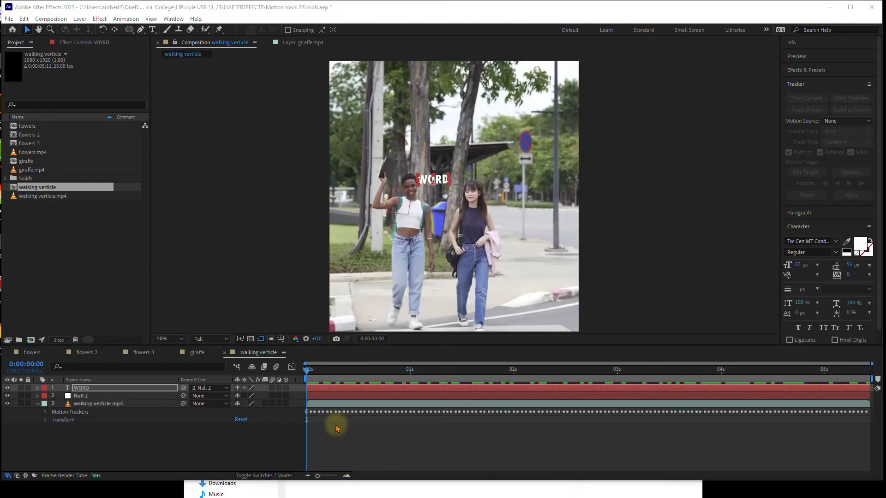
- Draw a closed Pen mask around the dark-shirted woman's face on the walking verticle.mp4 layer
click(102, 406)
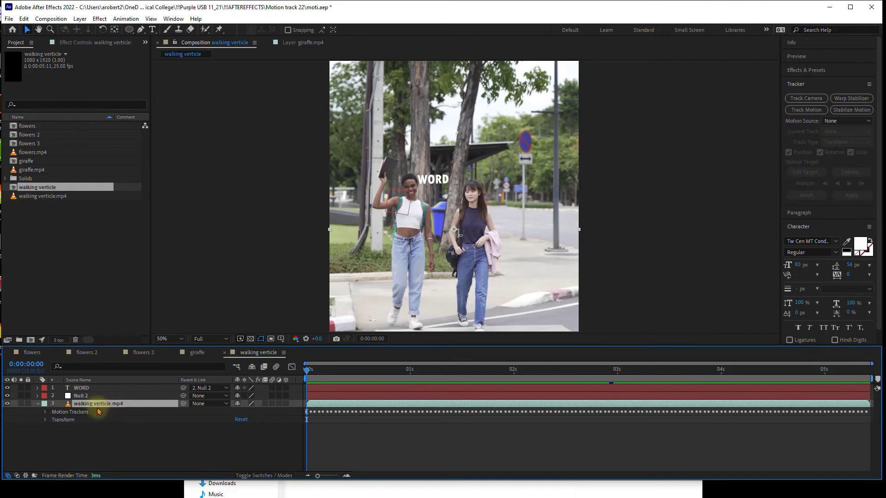
click(140, 31)
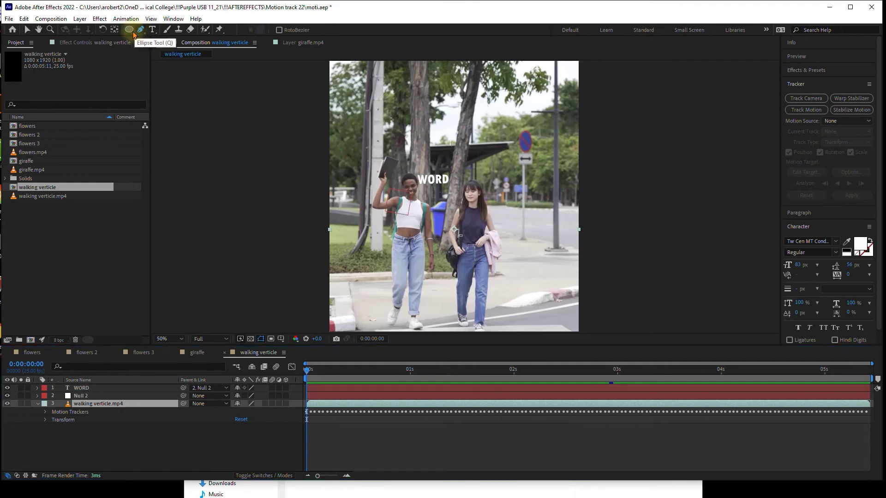
scroll(469, 189, up, 4)
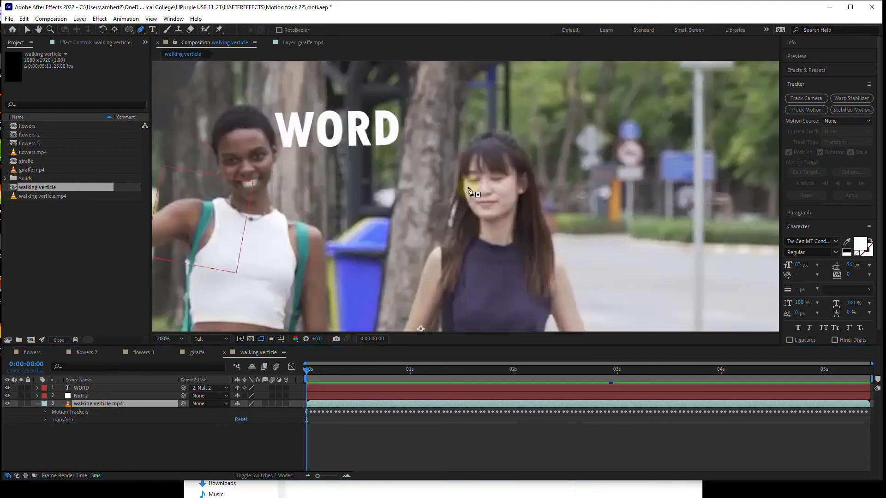
click(469, 146)
drag(462, 175, 483, 140)
click(482, 220)
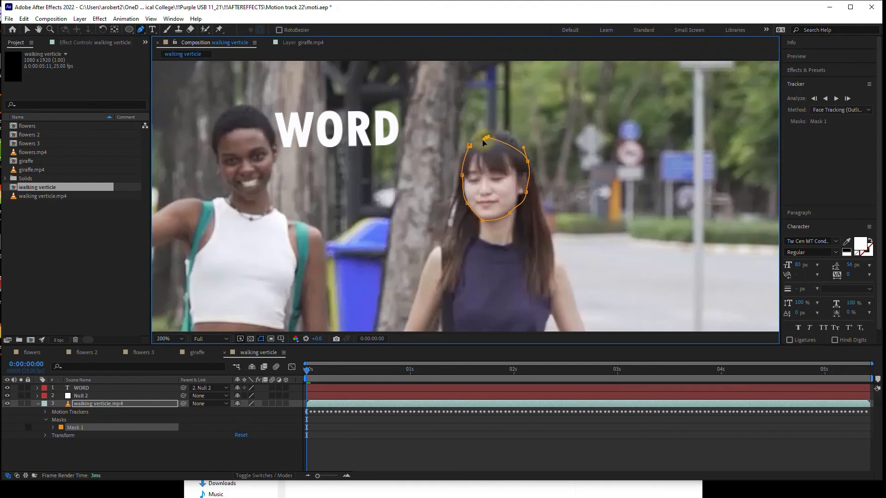
click(469, 146)
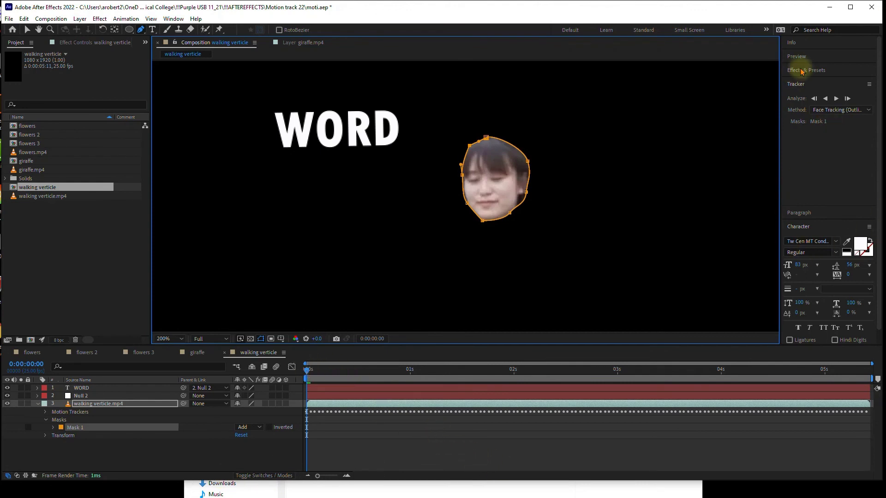
- Track the face mask forward through the whole clip with the Face Tracking (Outline Only) method
click(851, 110)
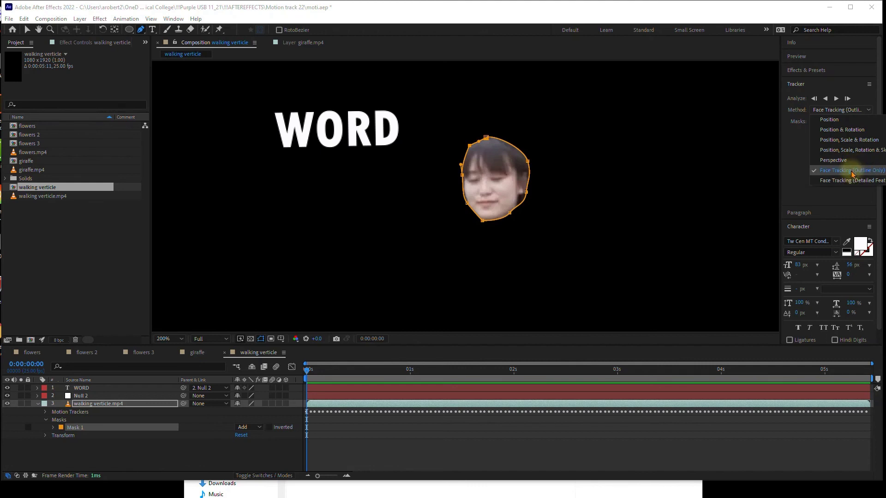
click(852, 171)
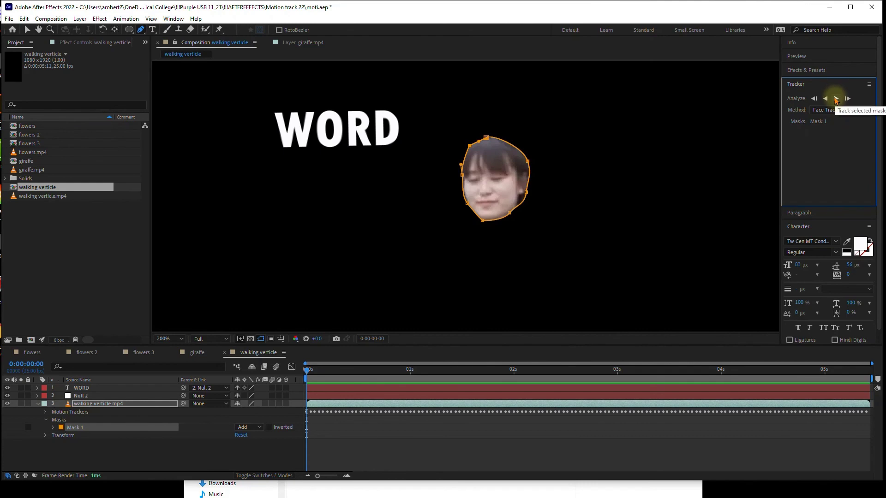
click(836, 98)
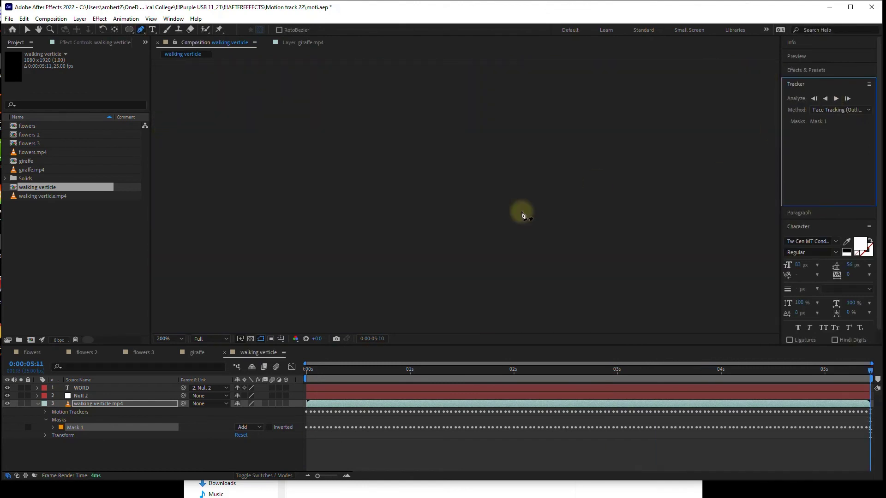
- Review the tracked face mask at 0:00:02:07 and 0:00:00:15, and reveal Mask 1's properties
click(183, 42)
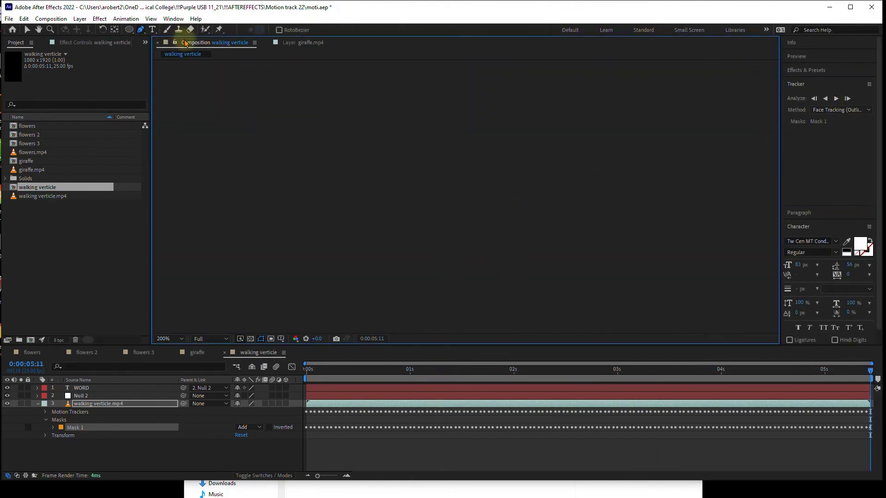
drag(485, 376, 542, 362)
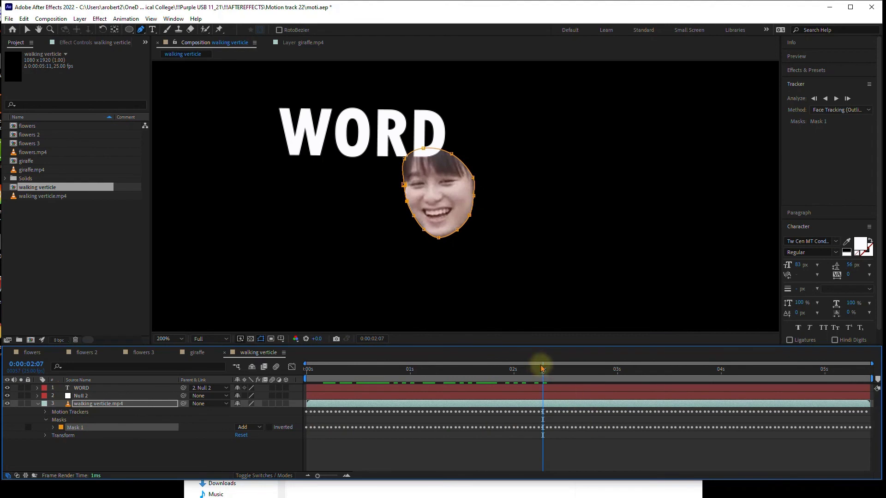
drag(544, 372, 369, 372)
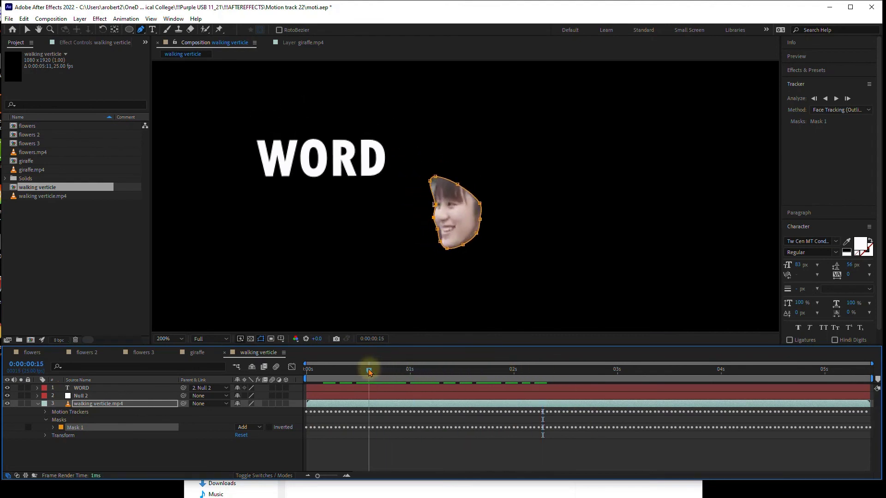
click(53, 427)
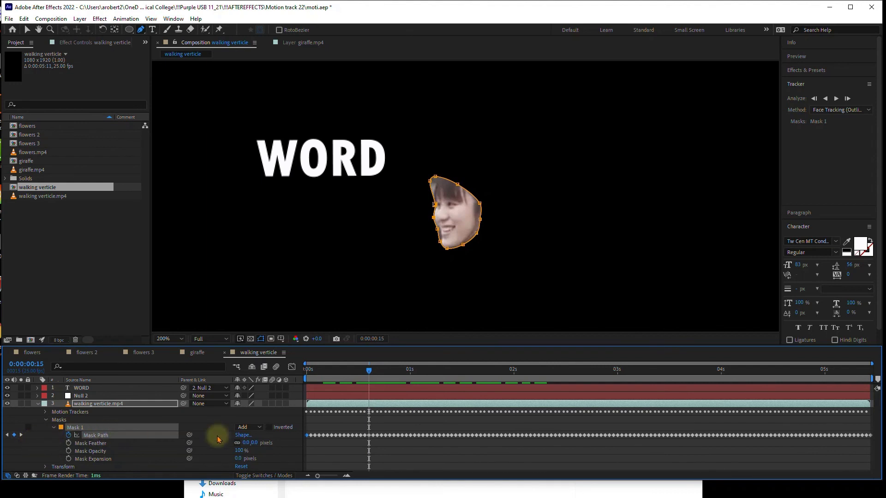
- Pull Mask 1's stray upper corner point in to the woman's face edge on each Mask Path keyframe from 0:00:00:16 back to 0:00:00:13
click(20, 435)
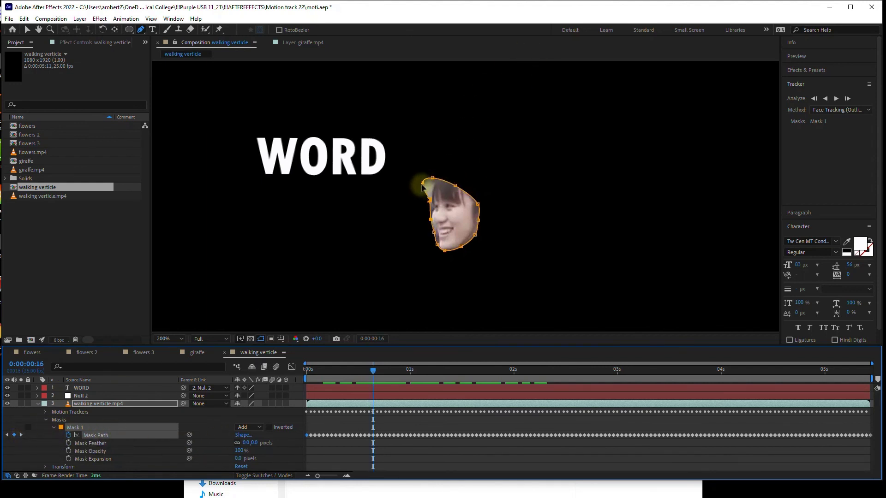
drag(422, 183, 435, 189)
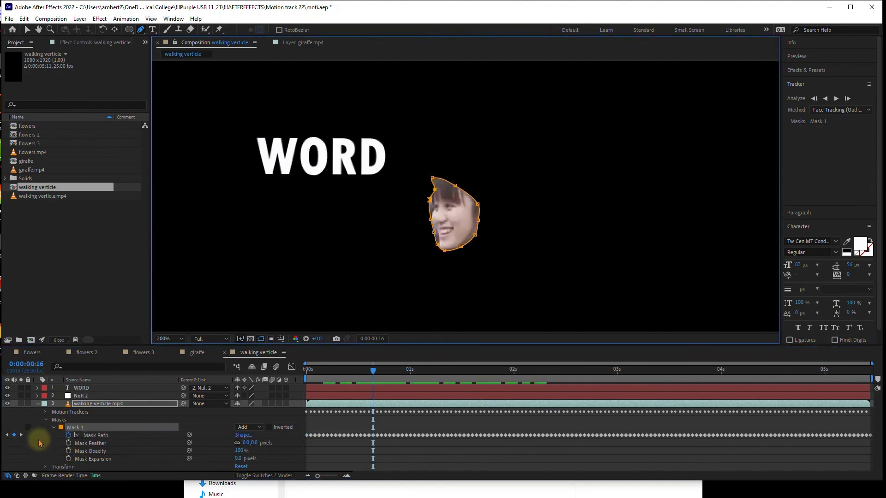
click(7, 434)
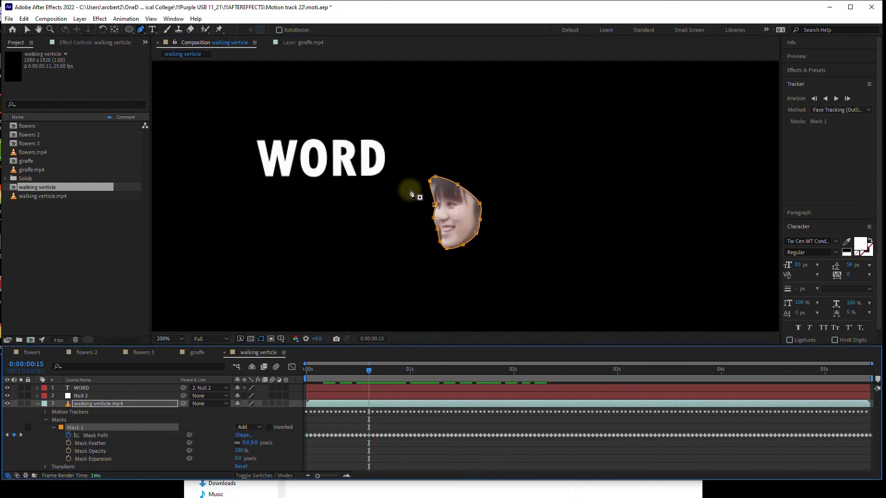
drag(432, 185, 436, 185)
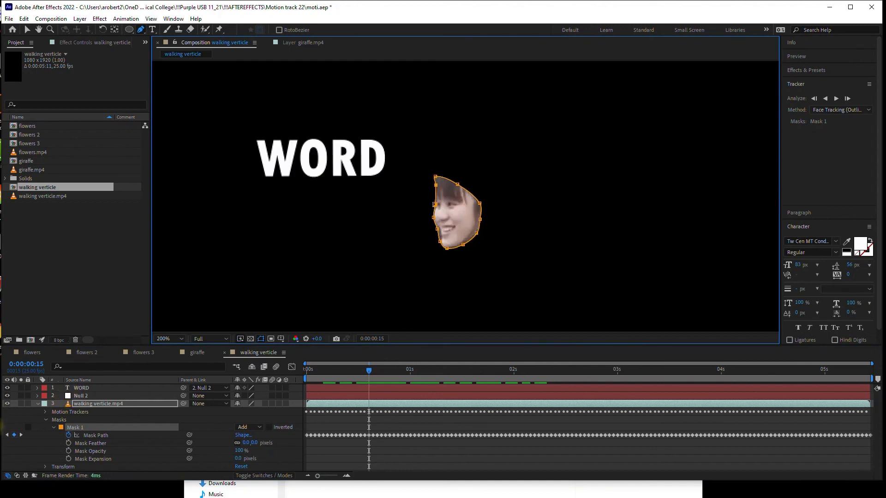
click(7, 435)
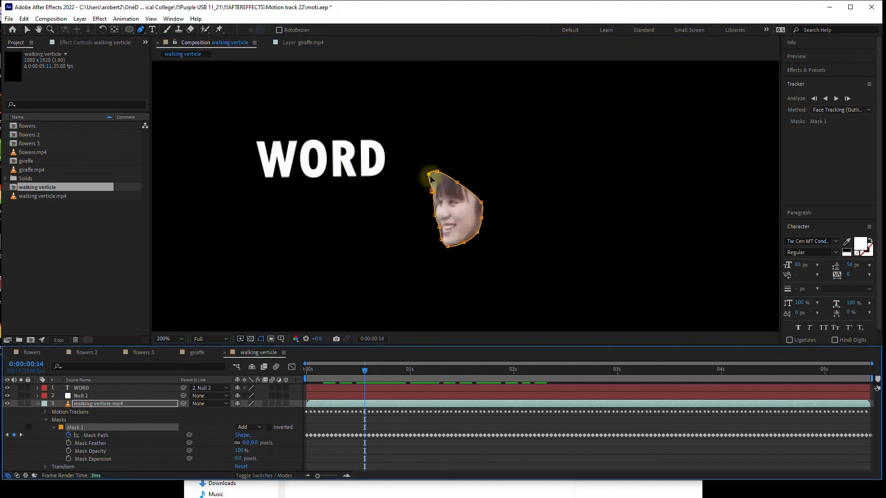
drag(430, 176, 436, 181)
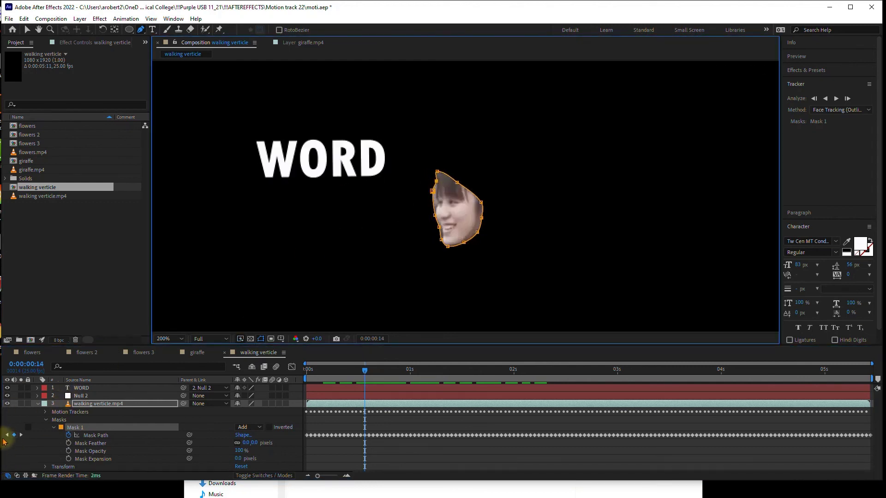
click(7, 435)
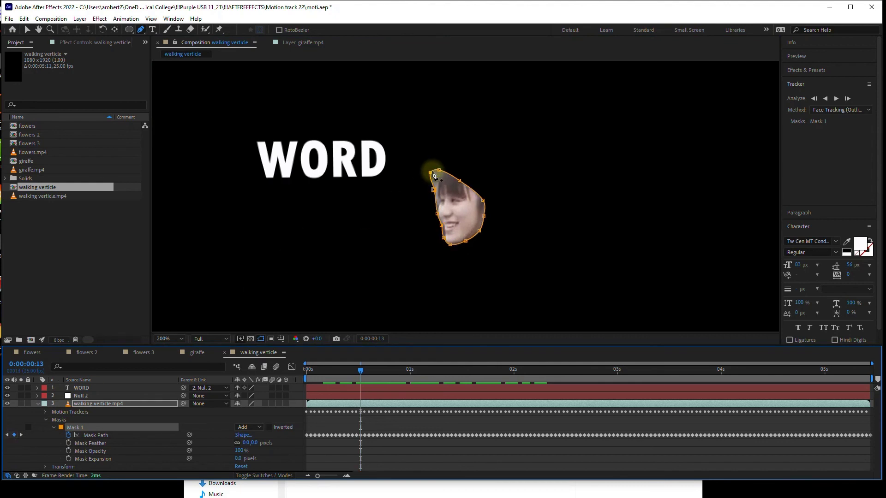
drag(432, 178, 448, 172)
click(7, 435)
click(7, 435)
click(7, 435)
click(7, 435)
- Return to 0:00:00:00 and apply the Black & White effect to the masked walking verticle.mp4 layer
key(Home)
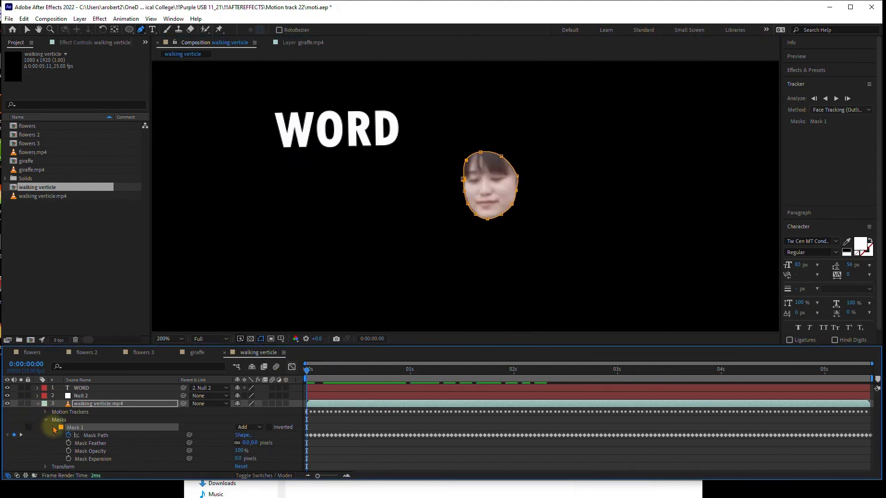
click(53, 428)
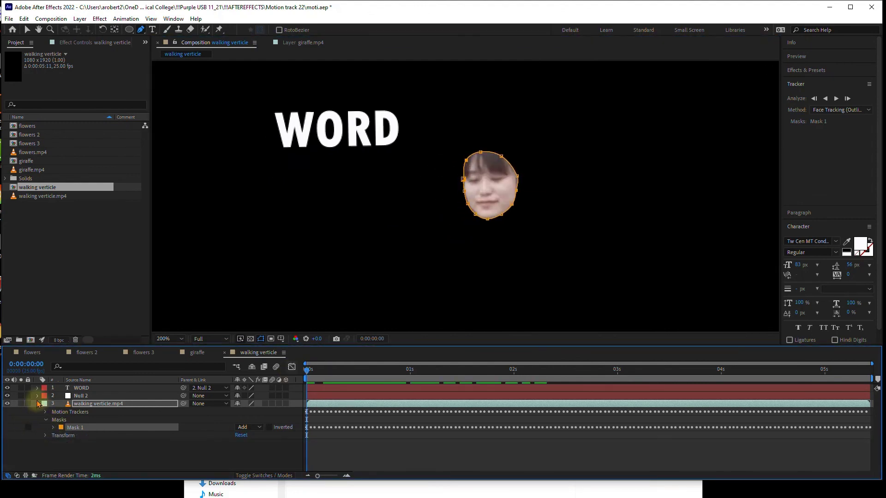
click(37, 405)
click(95, 404)
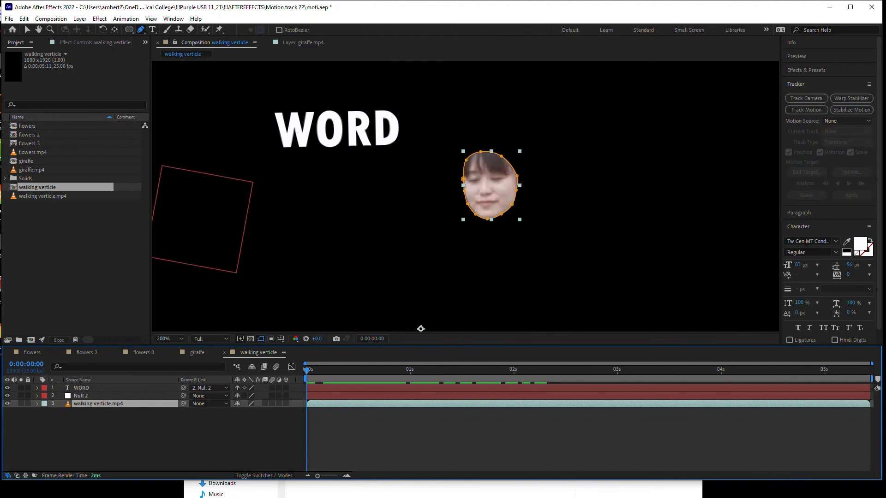
click(814, 69)
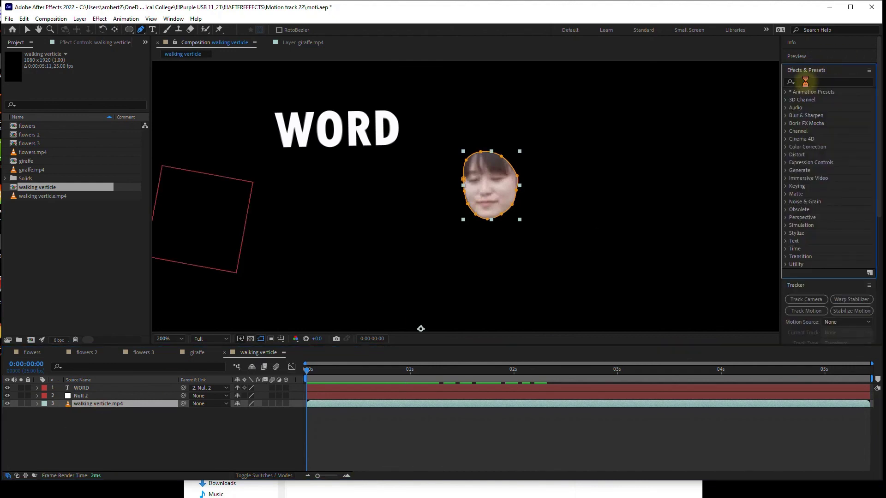
click(807, 81)
text(bl)
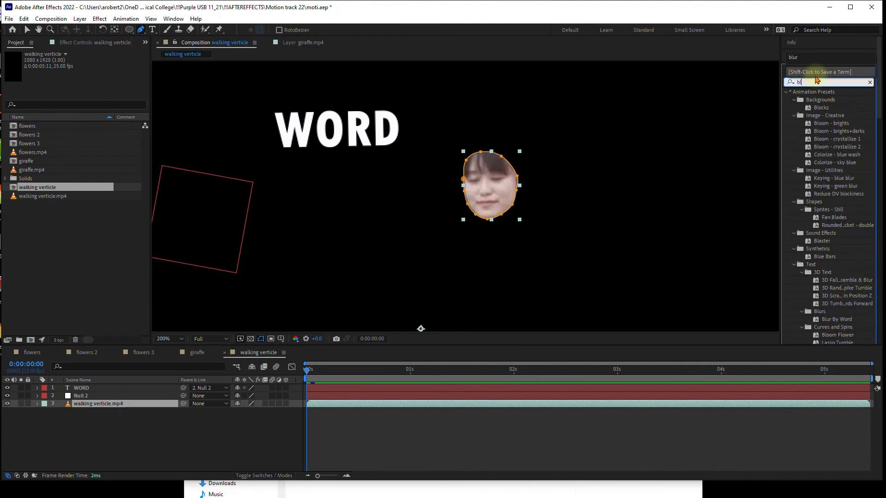
text(ack)
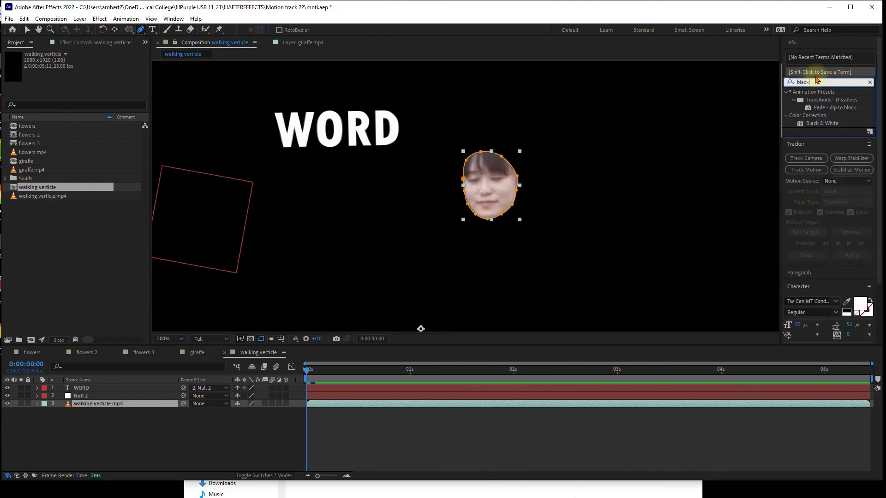
click(823, 124)
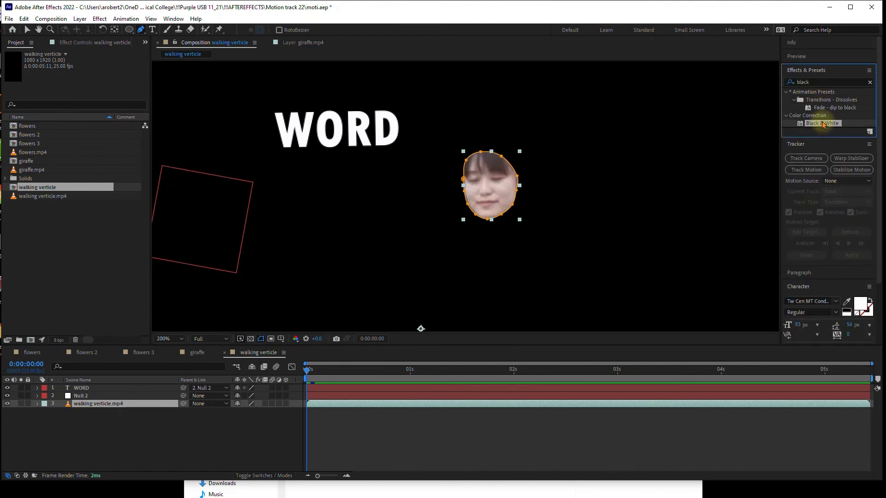
drag(823, 124, 441, 405)
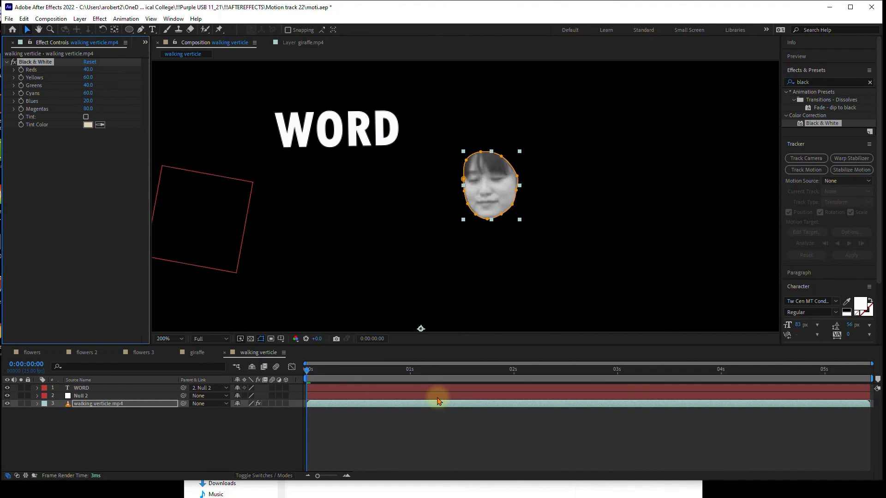
- Duplicate the masked black-and-white walking verticle.mp4 layer
click(143, 447)
key(comma)
drag(307, 371, 273, 372)
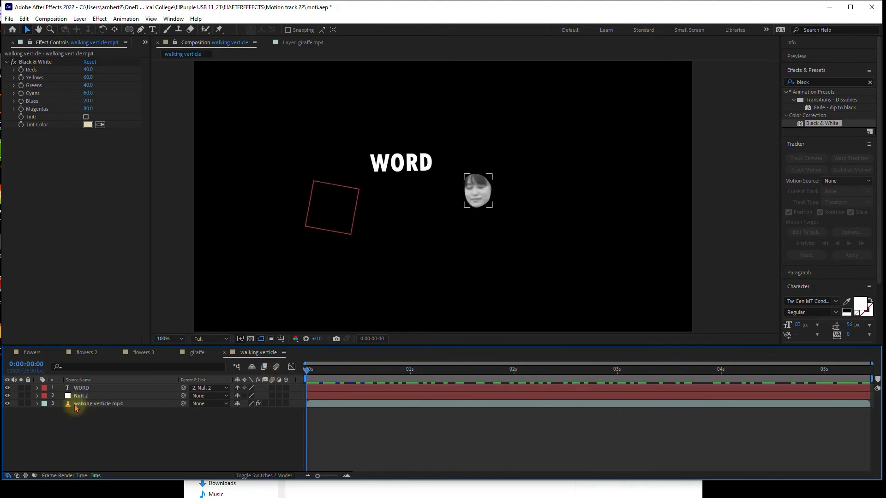
click(85, 418)
click(92, 404)
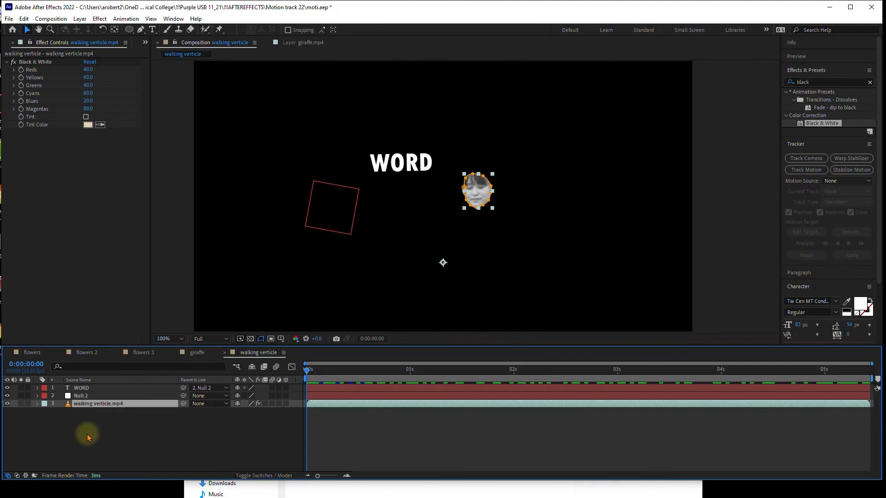
key(ctrl+d)
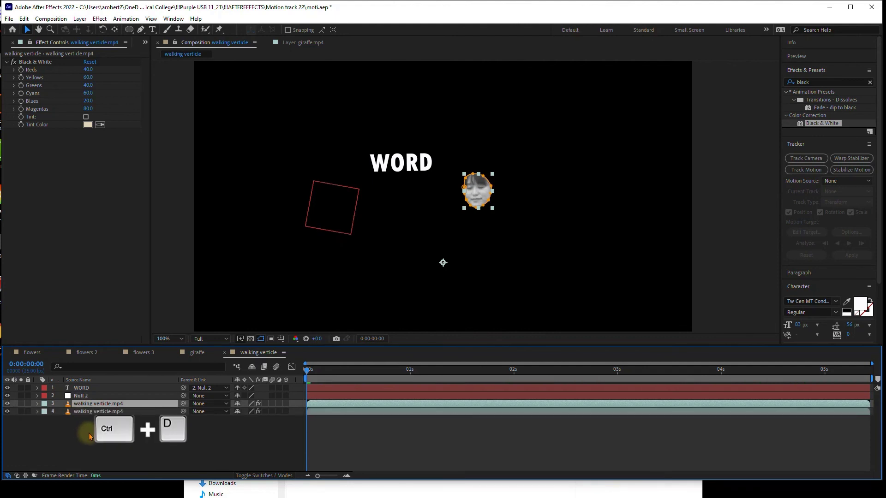
- Delete the Black & White effect and Mask 1 from the lower walking verticle.mp4 copy
click(90, 411)
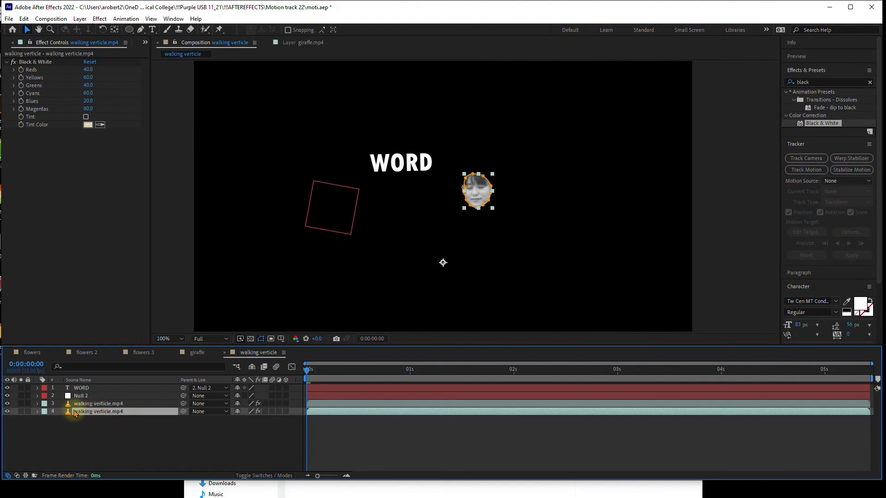
click(37, 412)
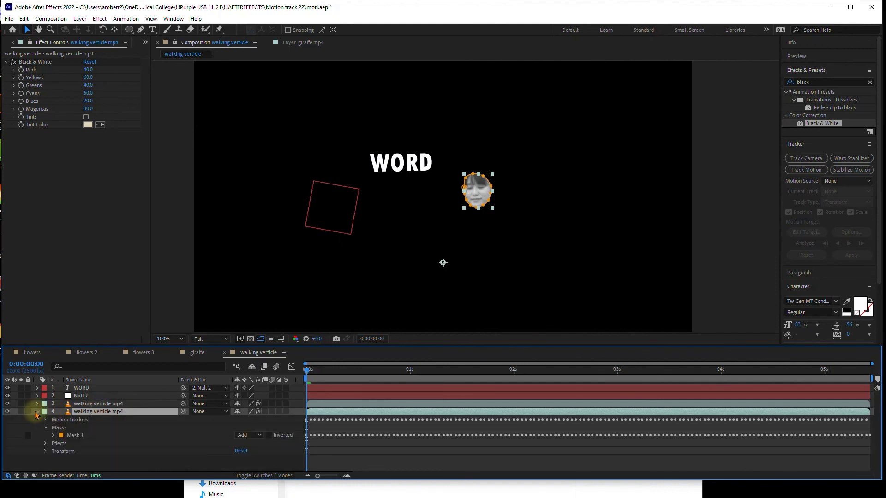
click(45, 444)
click(73, 452)
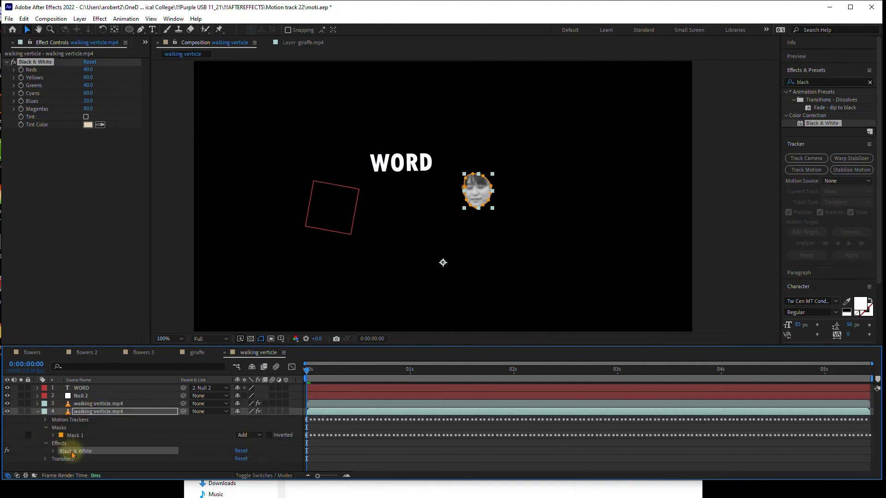
key(Delete)
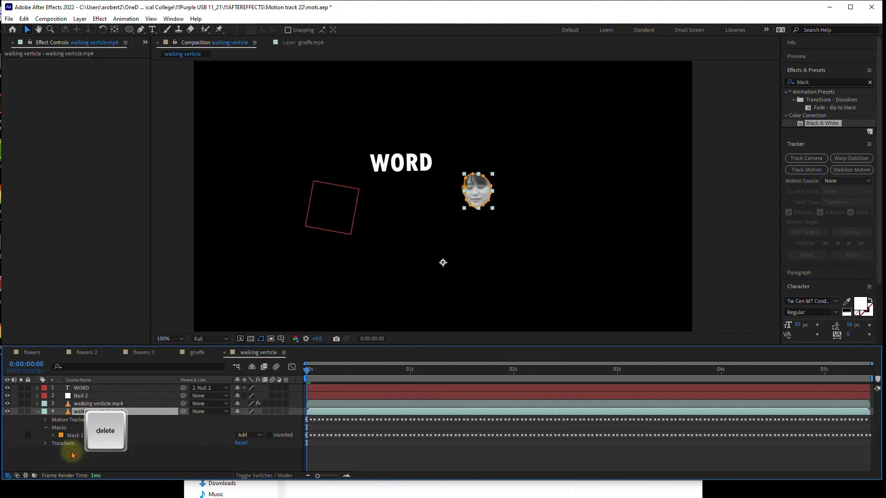
click(73, 436)
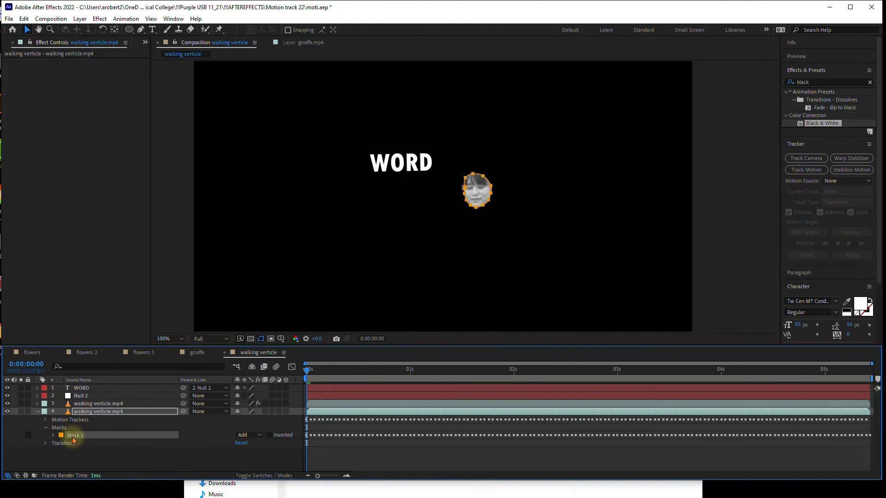
key(Delete)
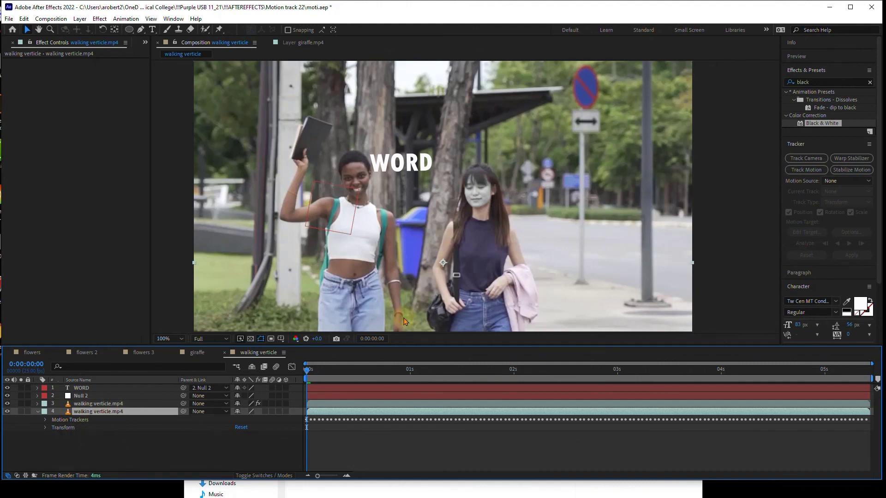
- Compare the masked face with the background copy hidden and shown, and play back the composition
click(105, 404)
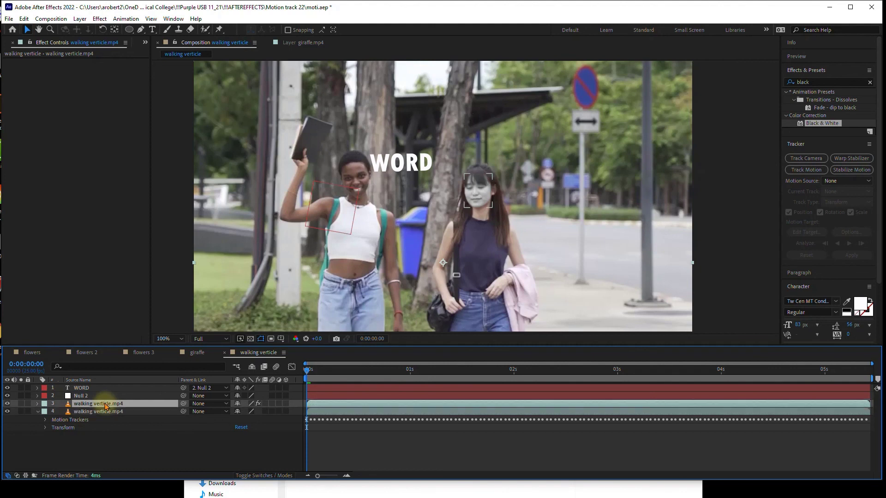
click(7, 412)
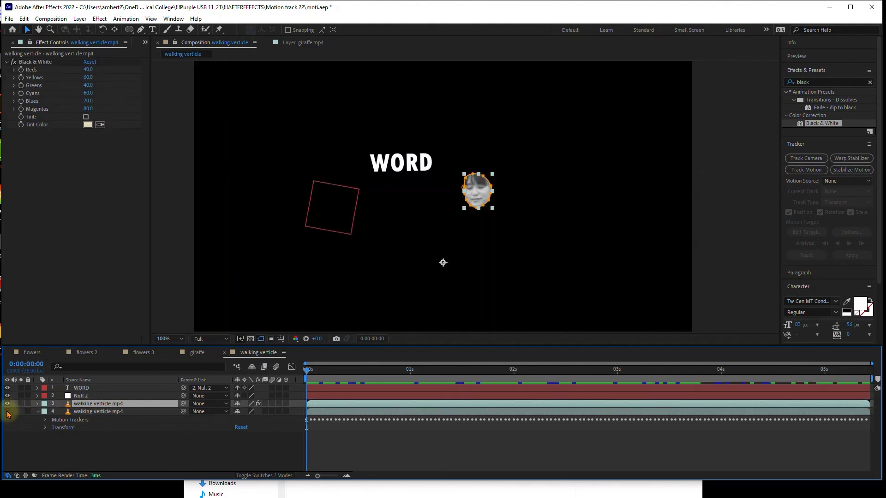
click(7, 411)
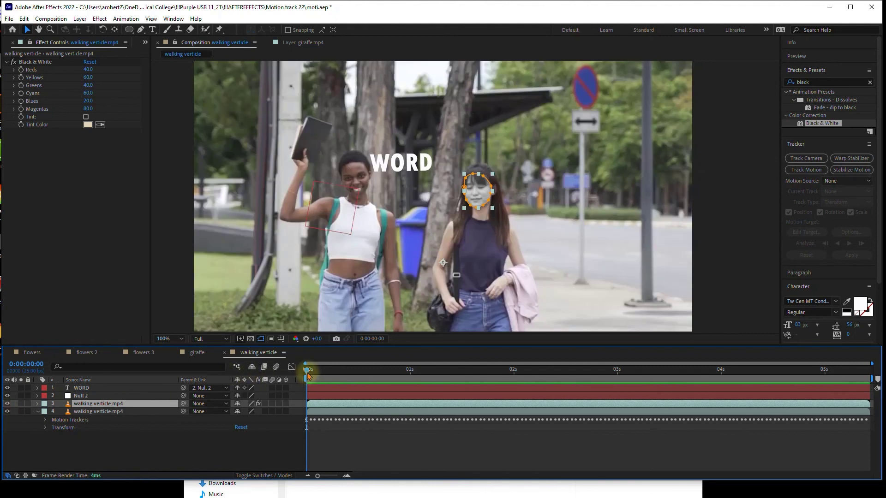
click(180, 455)
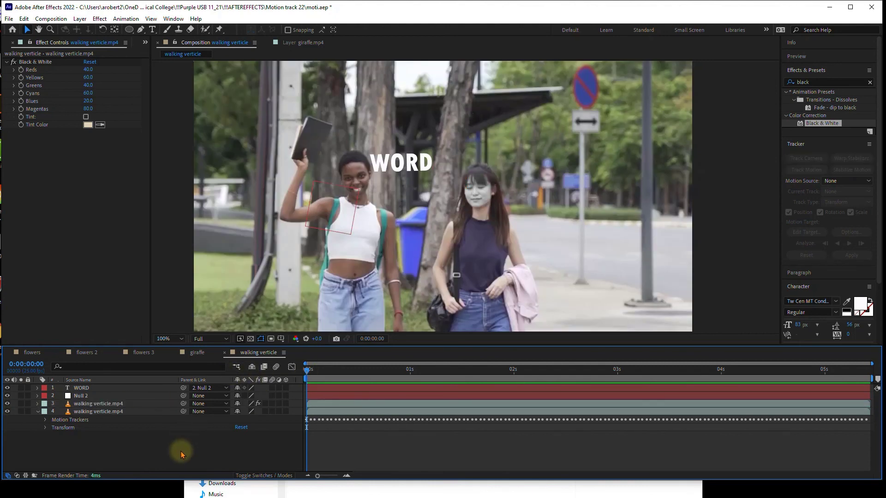
key(space)
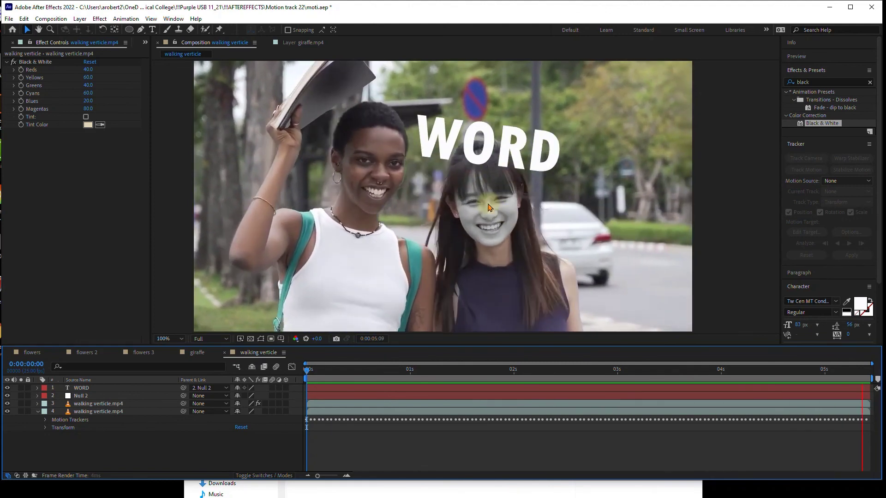
key(space)
- At 0:00:03:01, set Mask 1's feather to 30 pixels on the upper walking verticle.mp4 layer
click(621, 369)
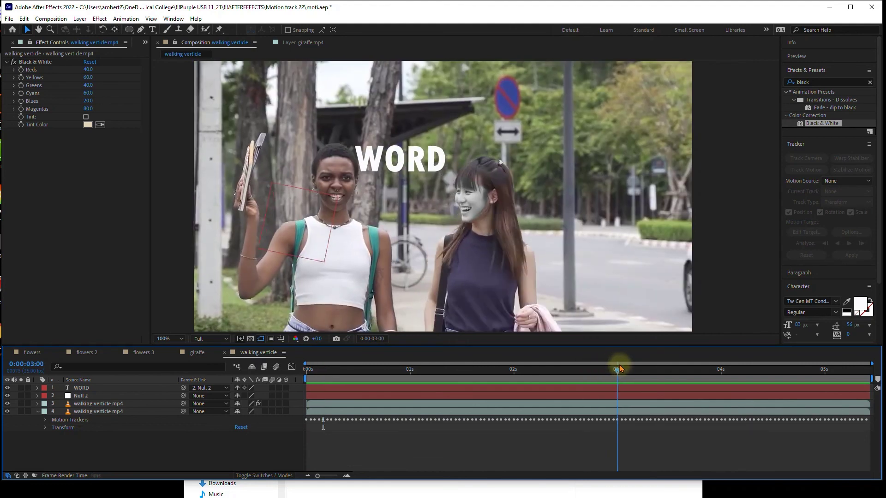
click(44, 405)
click(33, 404)
click(38, 404)
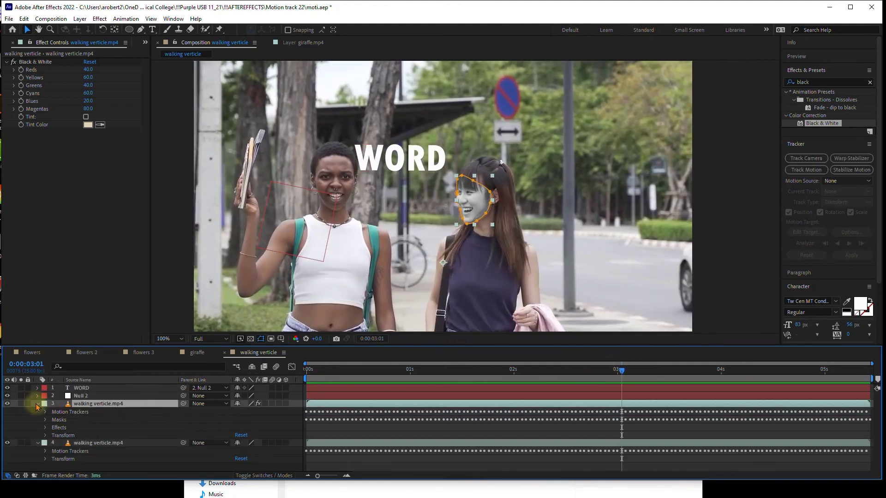
click(44, 419)
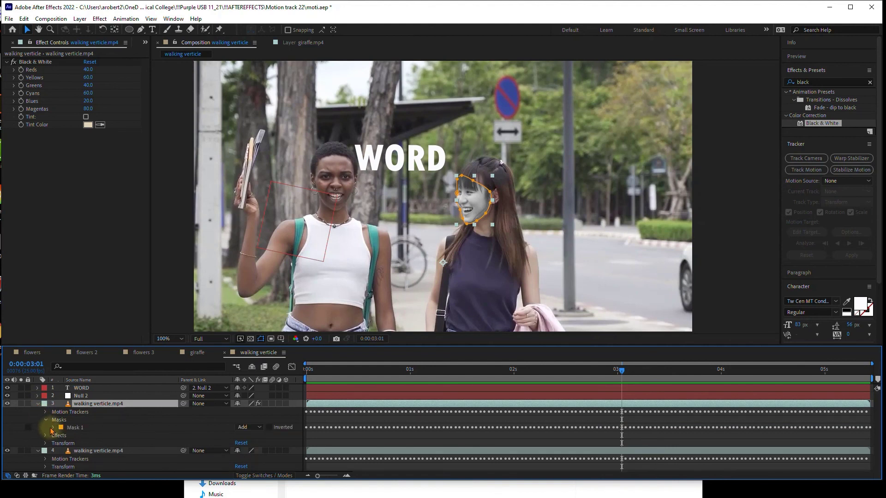
click(53, 428)
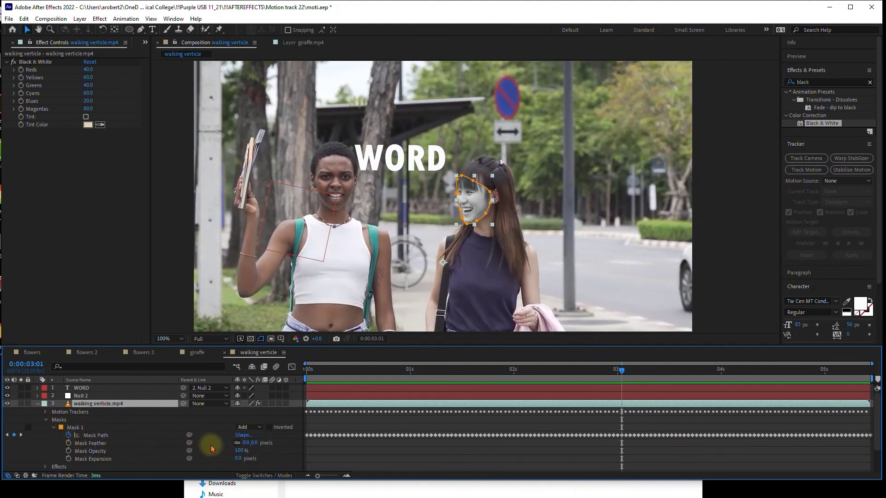
drag(243, 442, 258, 443)
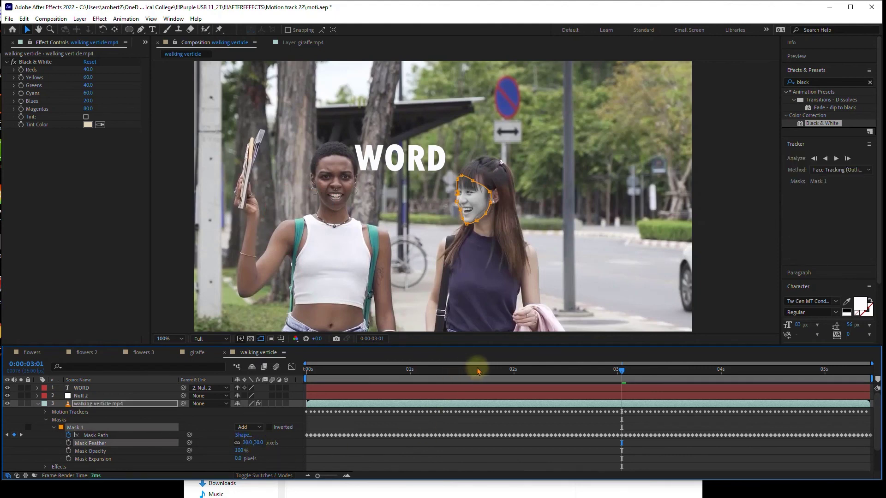
- Play the composition from 0:00:01:21 to review the feathered face mask in the full frame
click(496, 371)
key(space)
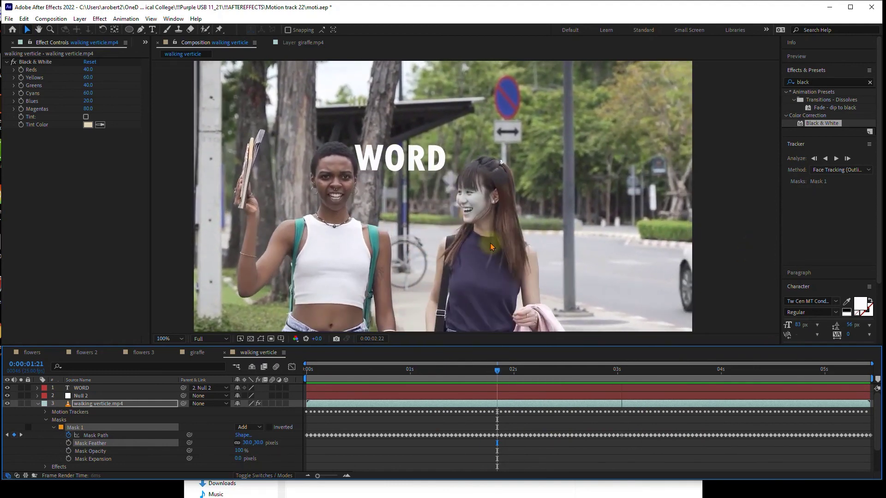
scroll(655, 256, down, 4)
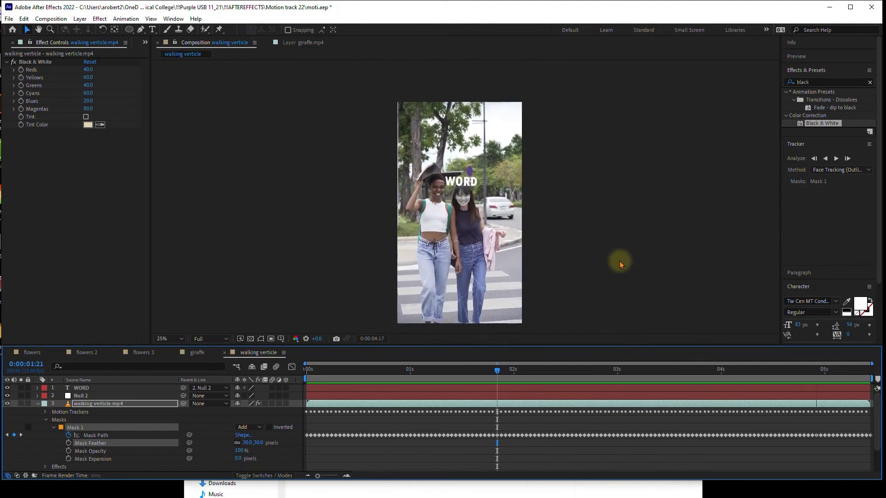